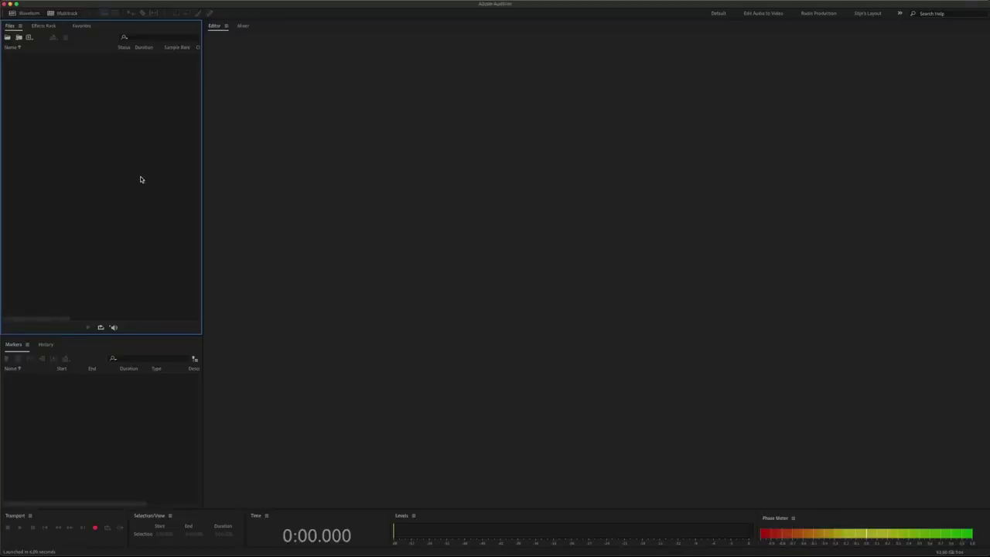
Import VINYL-T001 through VINYL-T010 from the DA-3000 drive into the Files panel
{"action": "key", "text": "super+i"}
{"action": "left_click", "coordinate": [477, 318]}
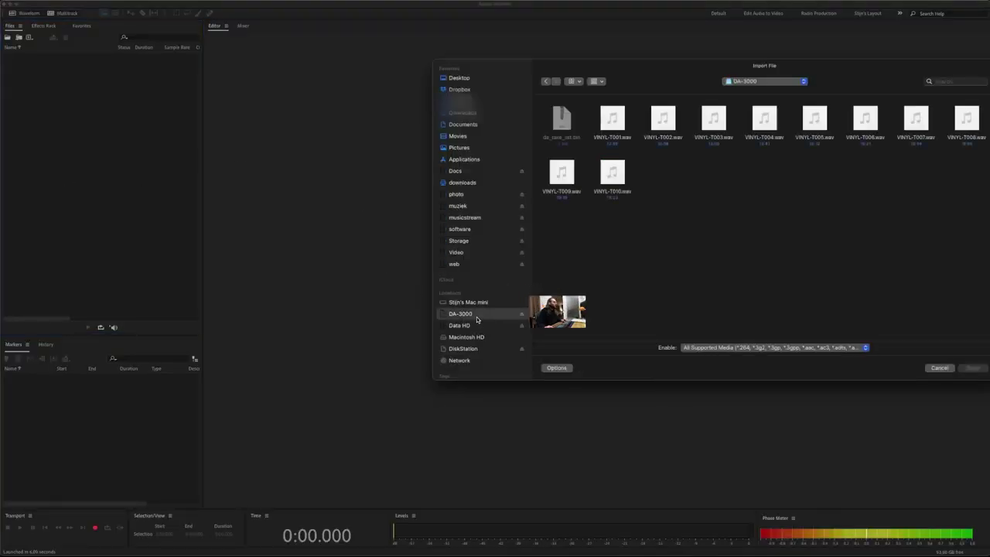
{"action": "left_click_drag", "start_coordinate": [655, 213], "coordinate": [536, 192]}
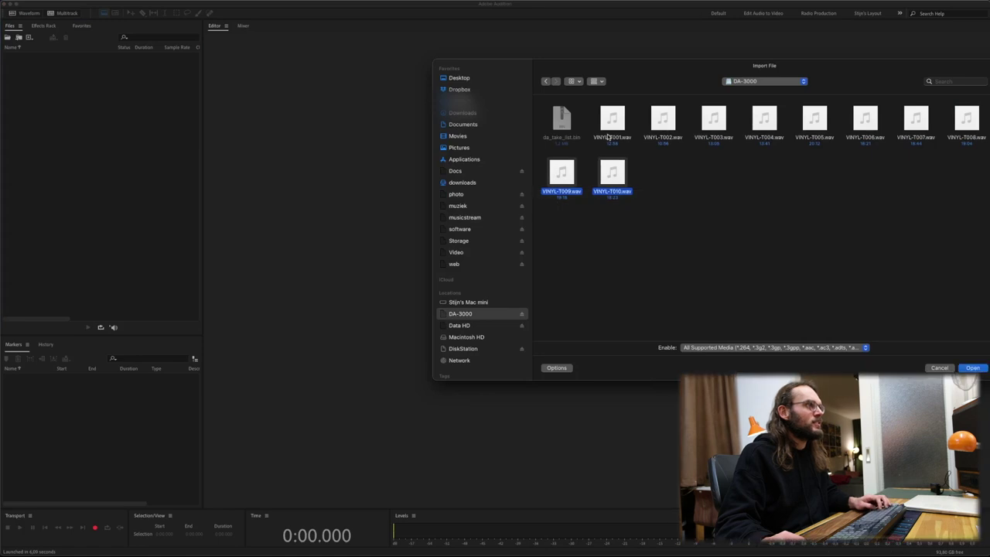
{"action": "left_click_drag", "start_coordinate": [568, 151], "coordinate": [973, 114]}
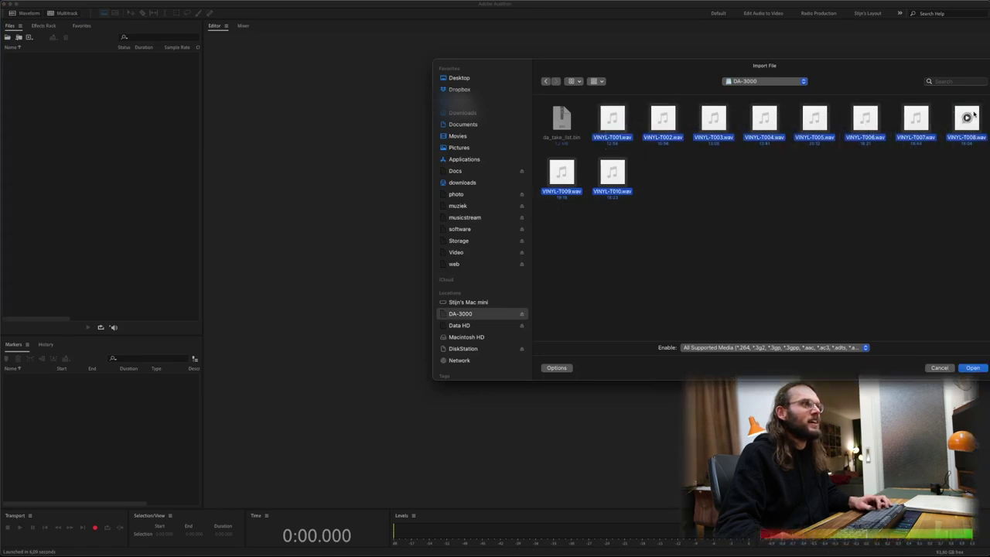
{"action": "left_click", "coordinate": [970, 369]}
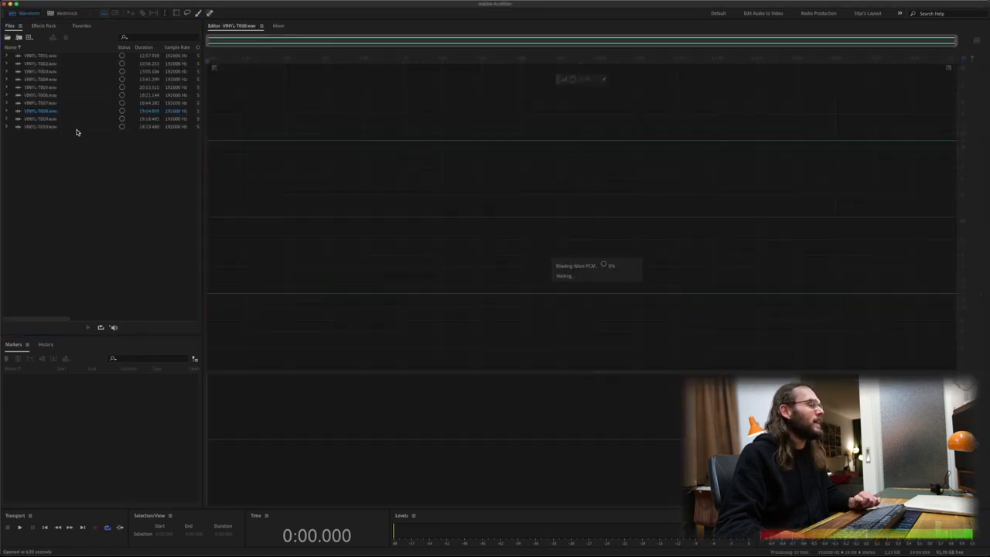
{"action": "left_click", "coordinate": [72, 156]}
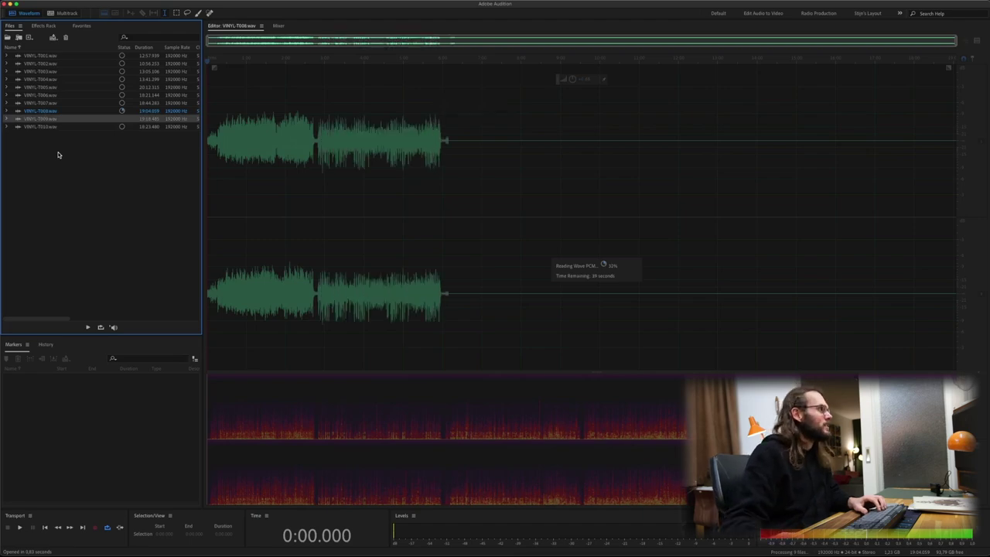
Open VINYL-T009 and scrub through its waveform to preview different parts
{"action": "double_click", "coordinate": [64, 120]}
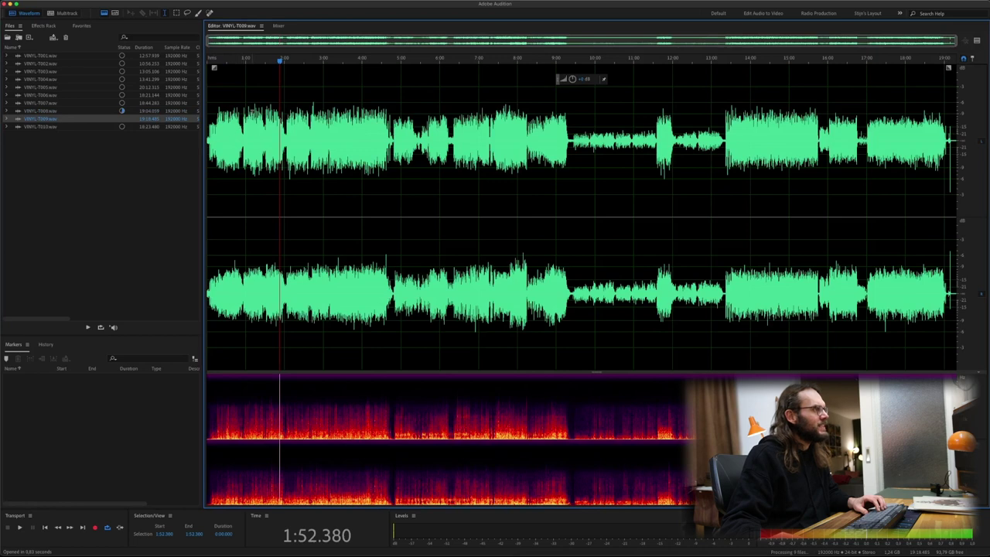
{"action": "mouse_move", "coordinate": [229, 61]}
{"action": "left_mouse_down"}
{"action": "mouse_move", "coordinate": [282, 65]}
{"action": "mouse_move", "coordinate": [243, 66]}
{"action": "left_mouse_up"}
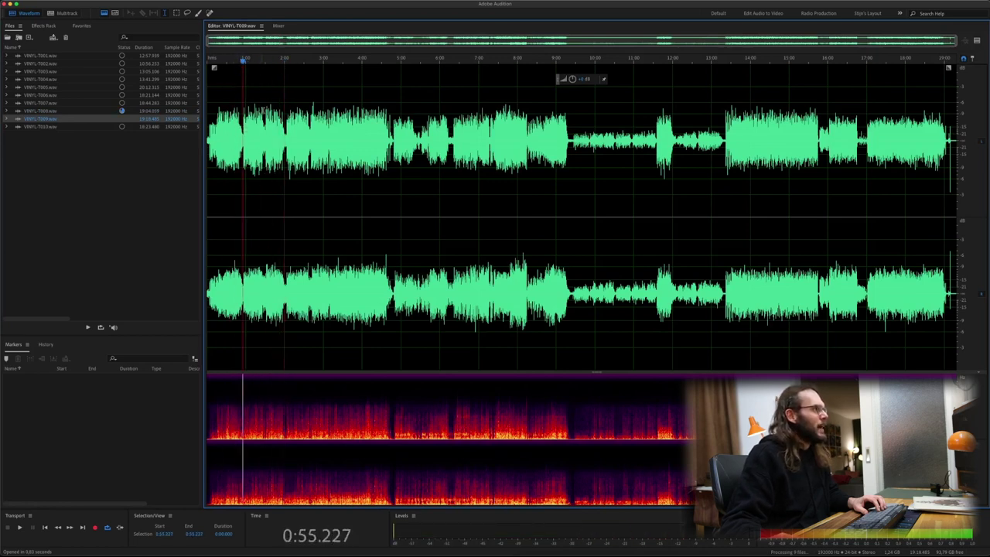
{"action": "scroll", "coordinate": [284, 148], "scroll_direction": "up", "scroll_amount": 8}
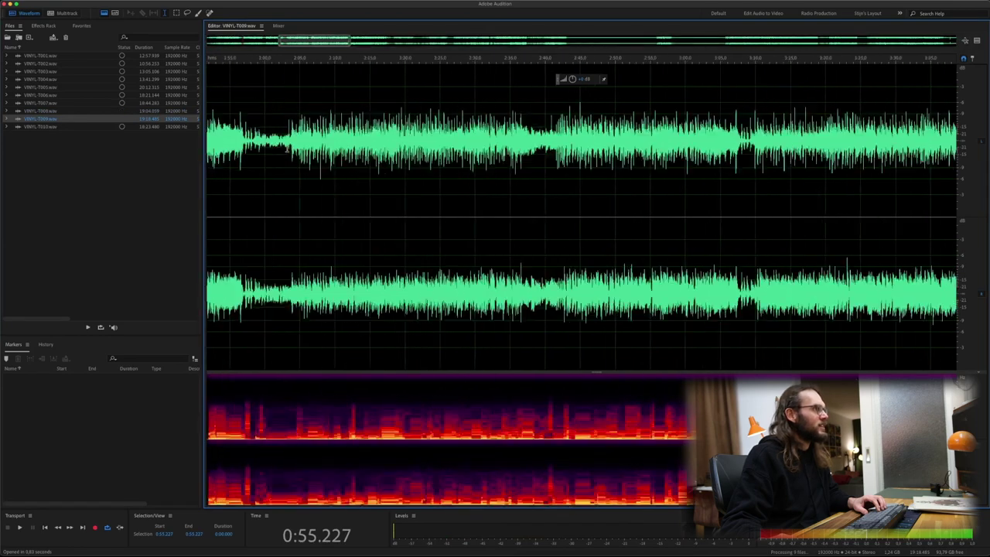
{"action": "scroll", "coordinate": [284, 148], "scroll_direction": "down", "scroll_amount": 8}
Play the quiet transition around 4:43–4:51, then zoom back out to the whole file
{"action": "right_click", "coordinate": [275, 148]}
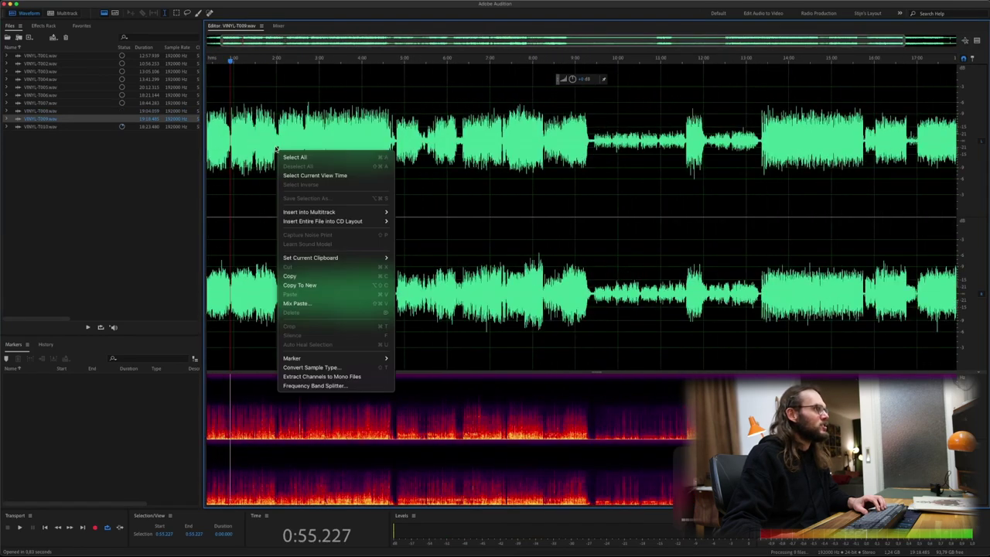
{"action": "key", "text": "Escape"}
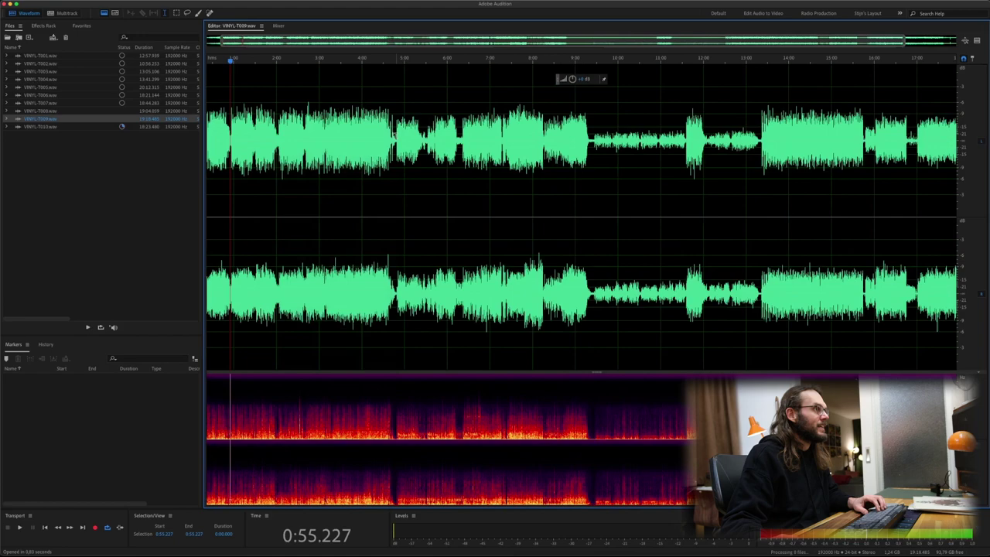
{"action": "scroll", "coordinate": [393, 133], "scroll_direction": "up", "scroll_amount": 10}
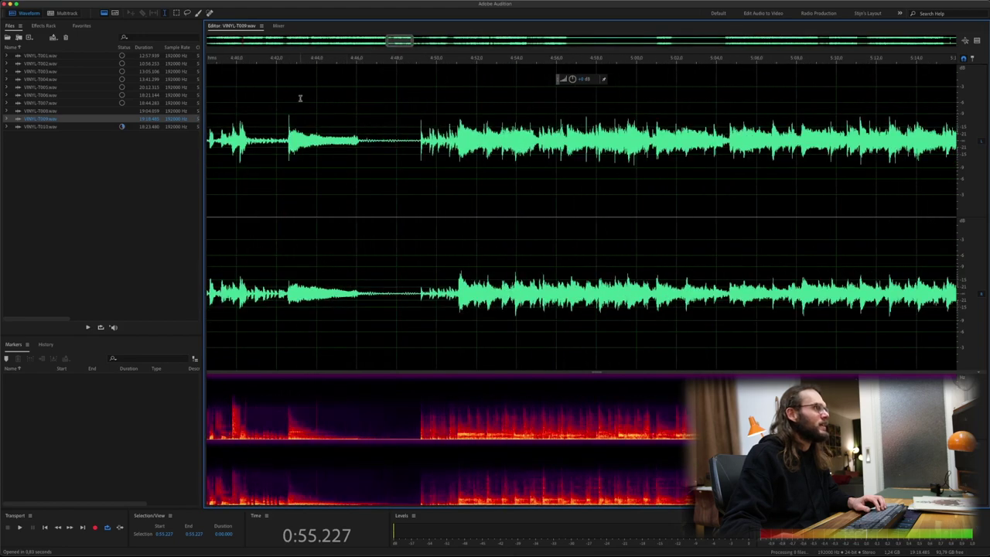
{"action": "key", "text": "space"}
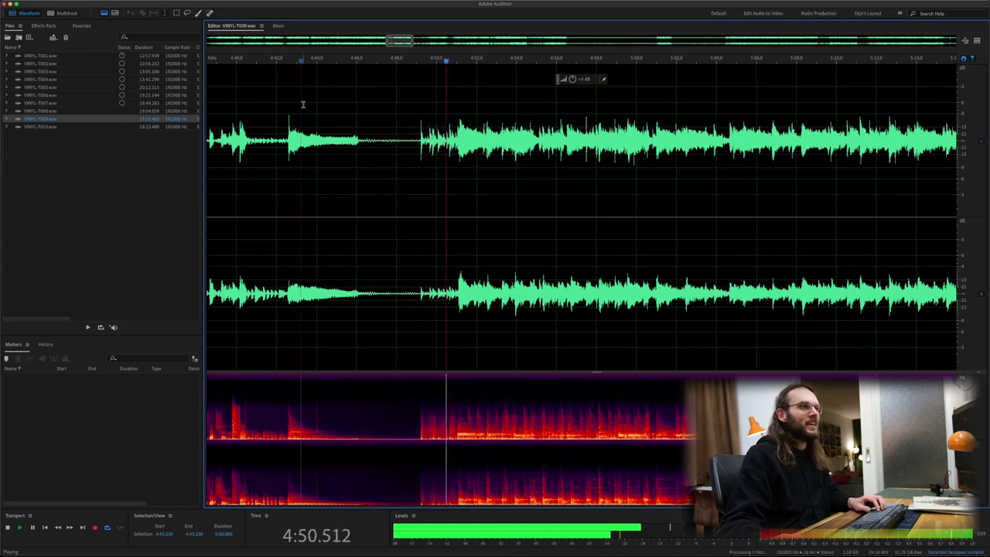
{"action": "key", "text": "space"}
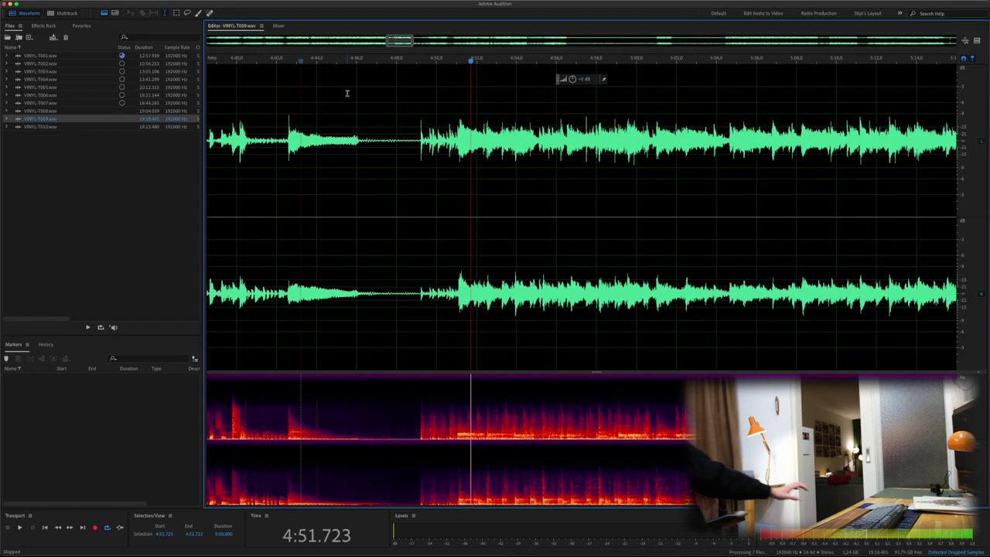
{"action": "scroll", "coordinate": [347, 93], "scroll_direction": "down", "scroll_amount": 10}
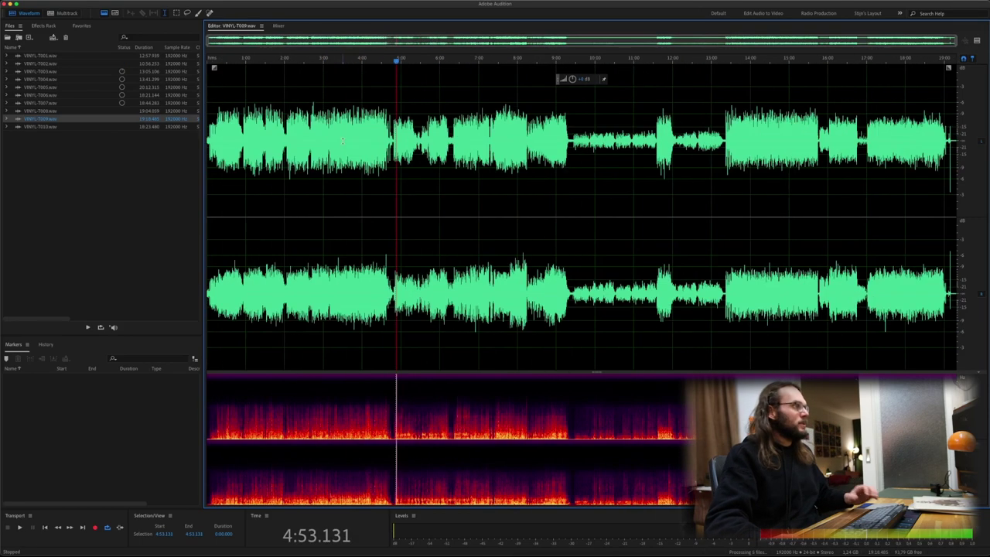
Open VINYL-T010 and delete its 5.4-second lead-in before the music
{"action": "left_click", "coordinate": [41, 126]}
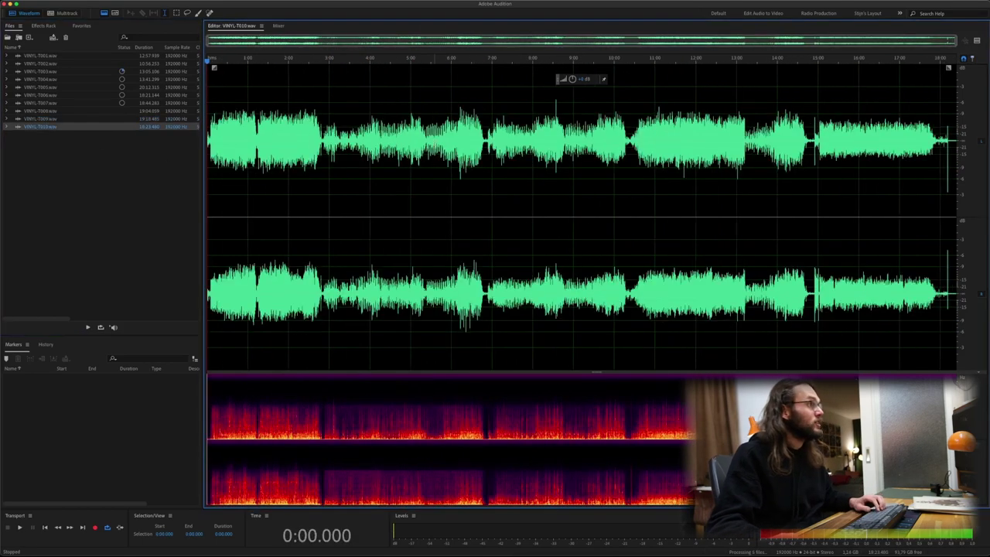
{"action": "scroll", "coordinate": [439, 172], "scroll_direction": "up", "scroll_amount": 10}
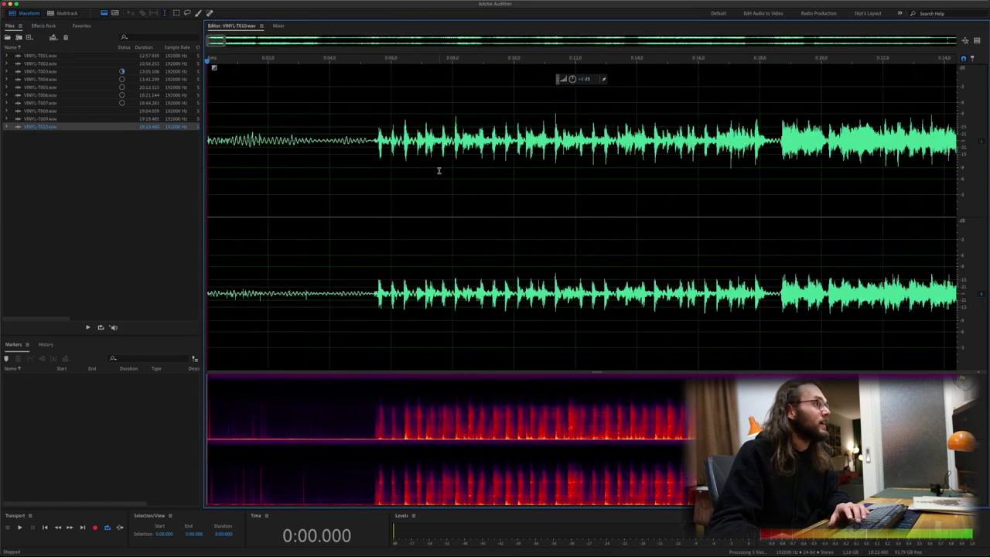
{"action": "key", "text": "space"}
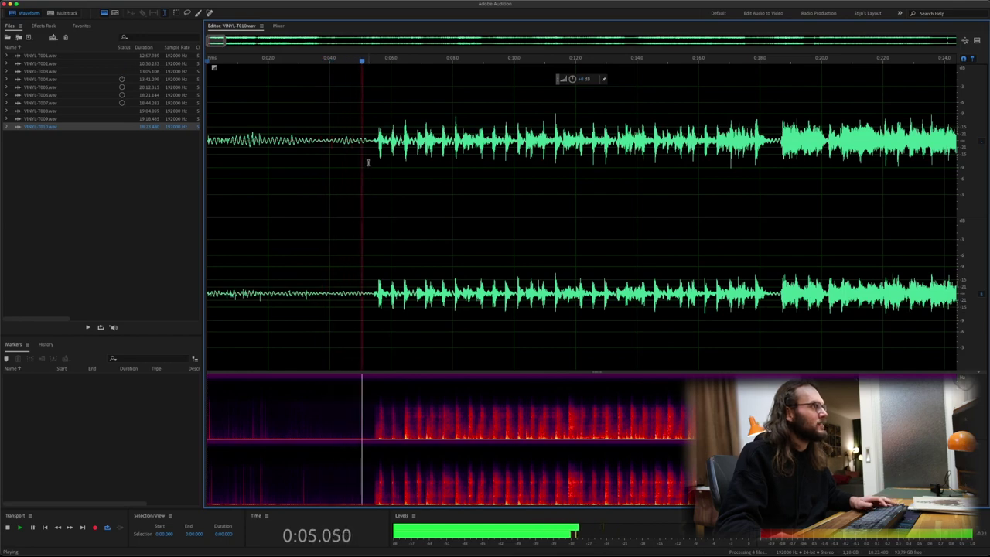
{"action": "key", "text": "space"}
{"action": "left_click_drag", "start_coordinate": [370, 146], "coordinate": [2, 177]}
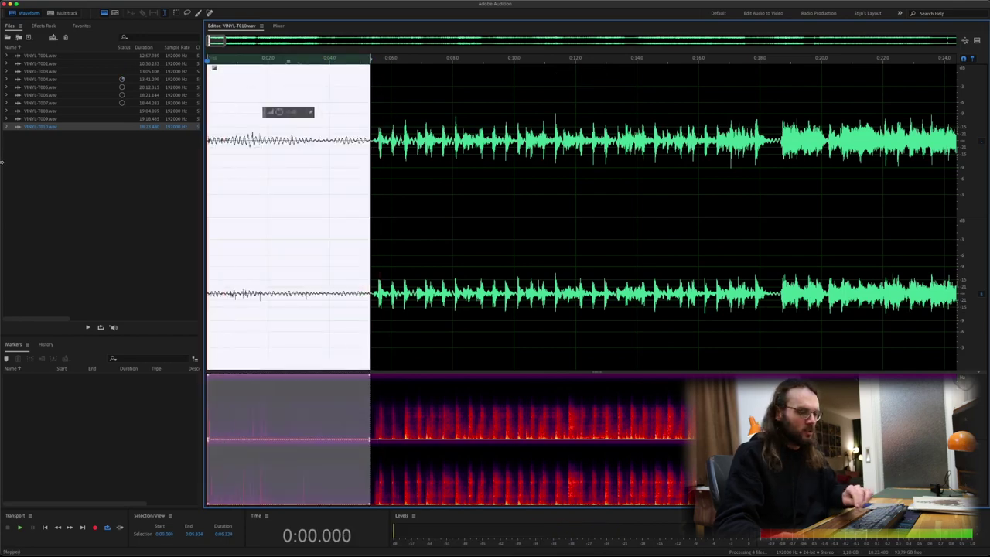
{"action": "key", "text": "Delete"}
Play the ending of VINYL-T010 from 17:45.9 to find where the music stops
{"action": "scroll", "coordinate": [360, 221], "scroll_direction": "down", "scroll_amount": 10}
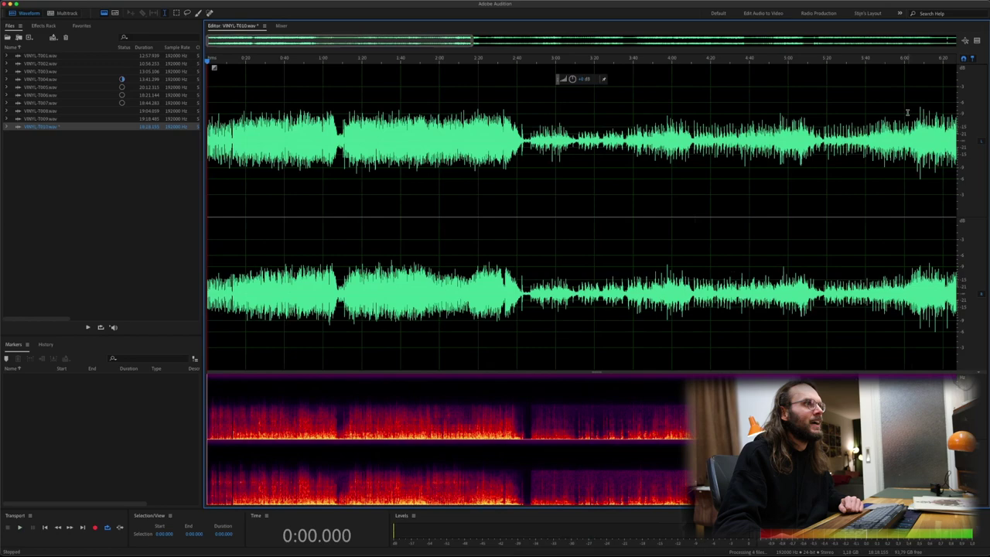
{"action": "scroll", "coordinate": [908, 112], "scroll_direction": "down", "scroll_amount": 5}
{"action": "scroll", "coordinate": [938, 133], "scroll_direction": "up", "scroll_amount": 10}
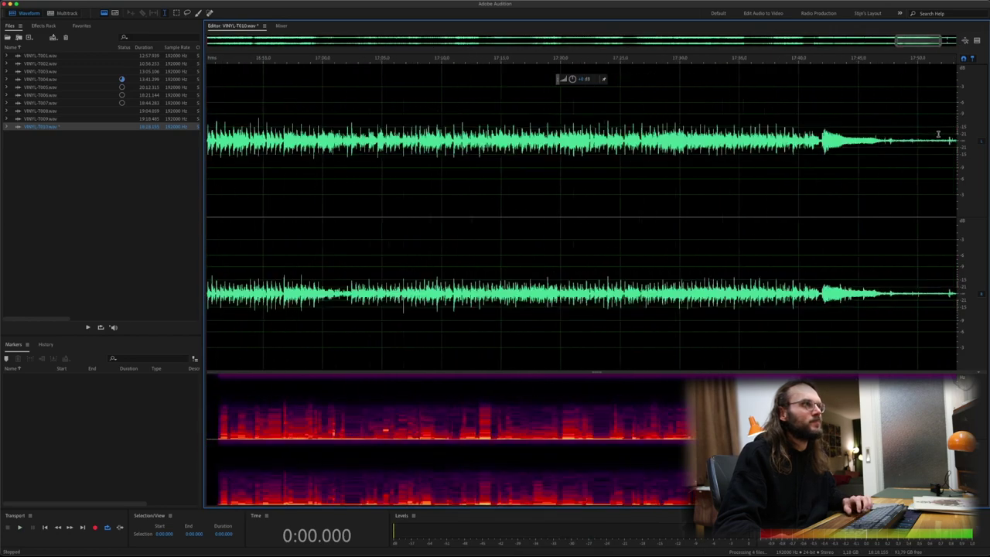
{"action": "left_click", "coordinate": [738, 145]}
{"action": "key", "text": "space"}
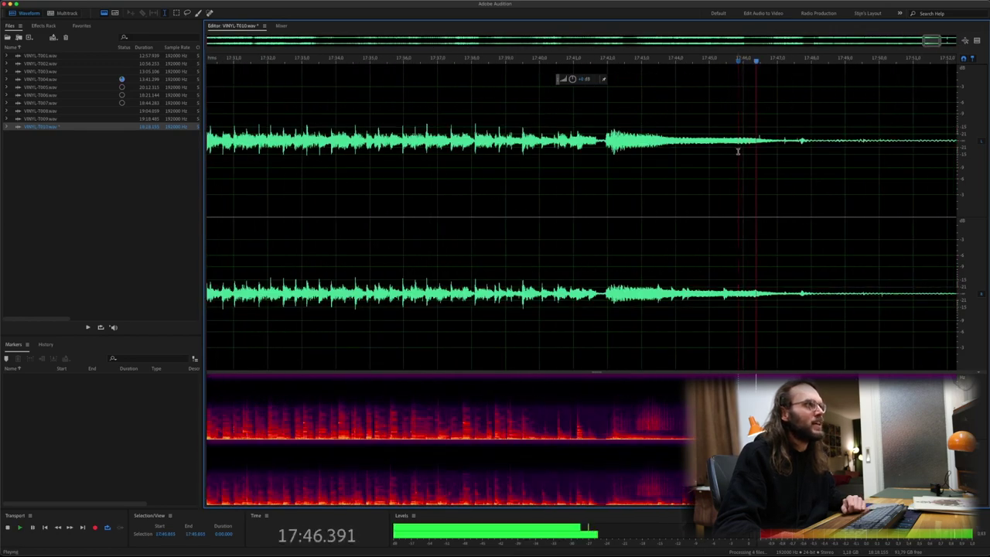
{"action": "left_click_drag", "start_coordinate": [840, 154], "coordinate": [641, 174]}
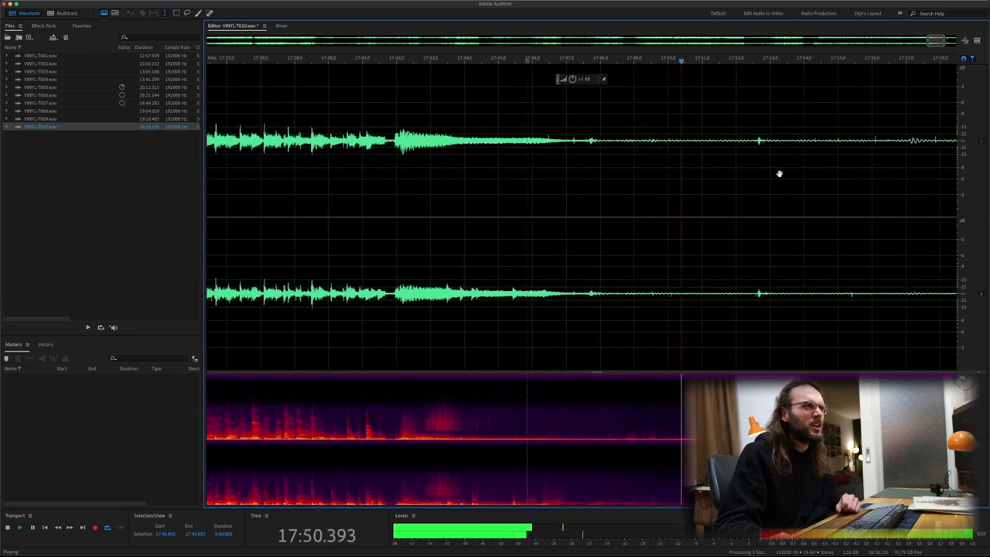
{"action": "left_click_drag", "start_coordinate": [779, 173], "coordinate": [642, 177]}
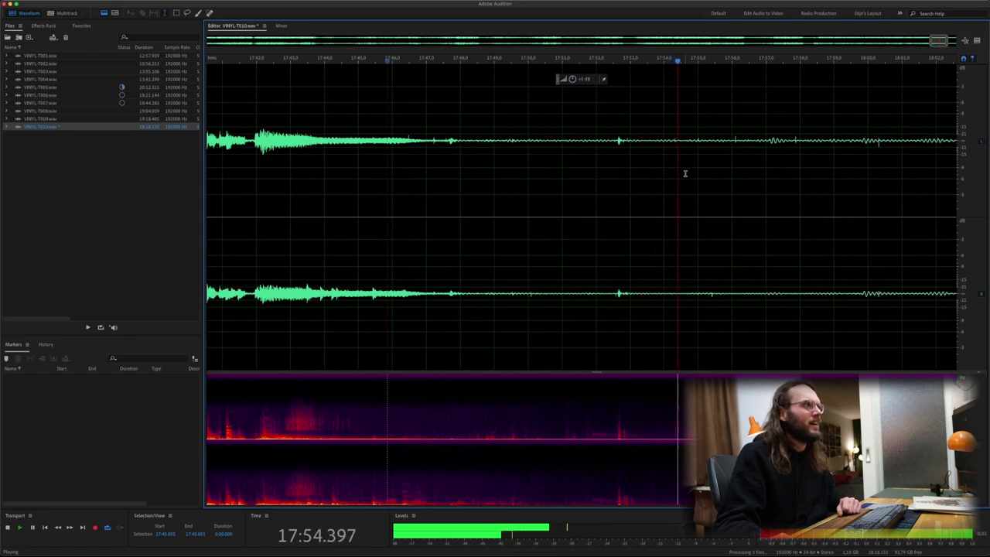
{"action": "left_click_drag", "start_coordinate": [777, 177], "coordinate": [691, 172]}
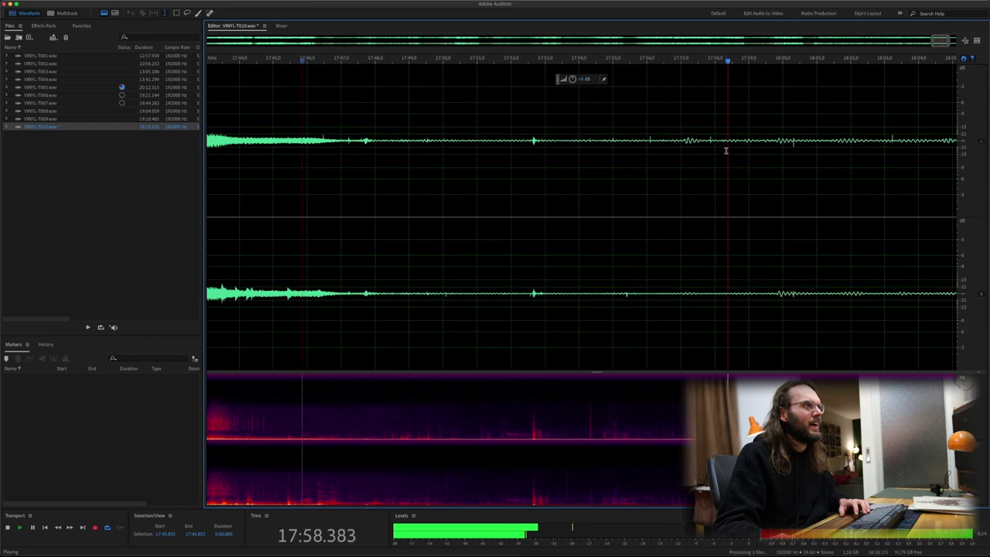
{"action": "key", "text": "space"}
Cut everything after 17:59.235, fade out the ending, and save VINYL-T010
{"action": "key", "text": "shift+End"}
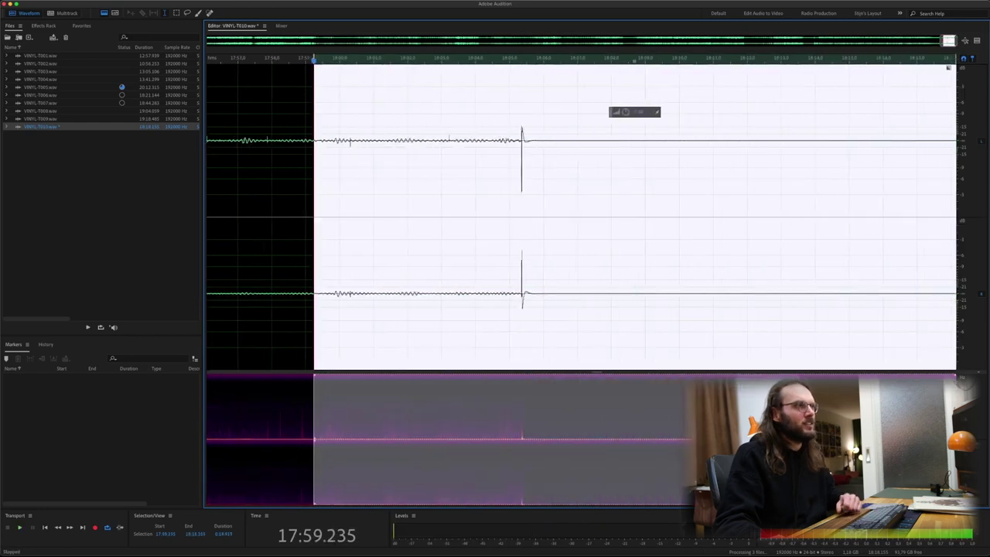
{"action": "key", "text": "Left"}
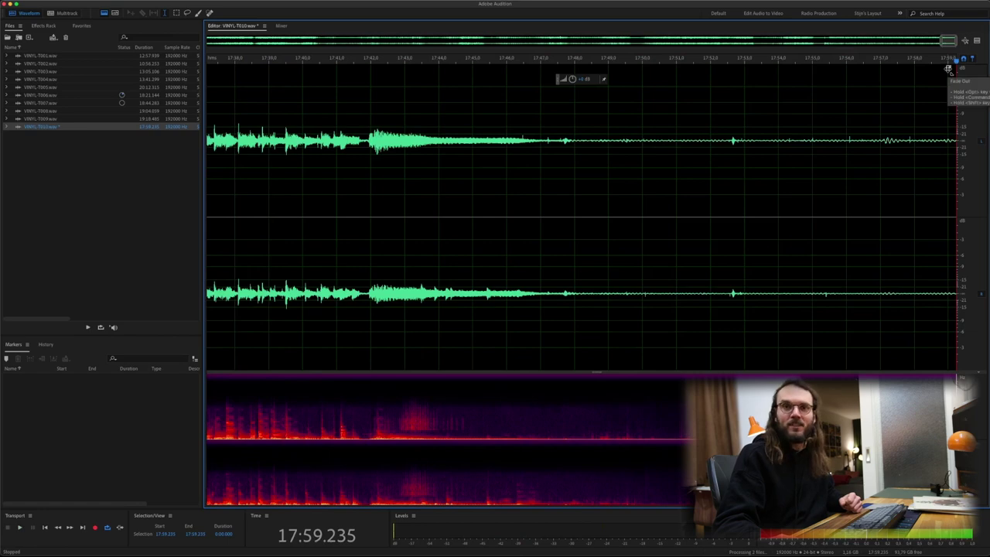
{"action": "left_click_drag", "start_coordinate": [923, 71], "coordinate": [840, 73]}
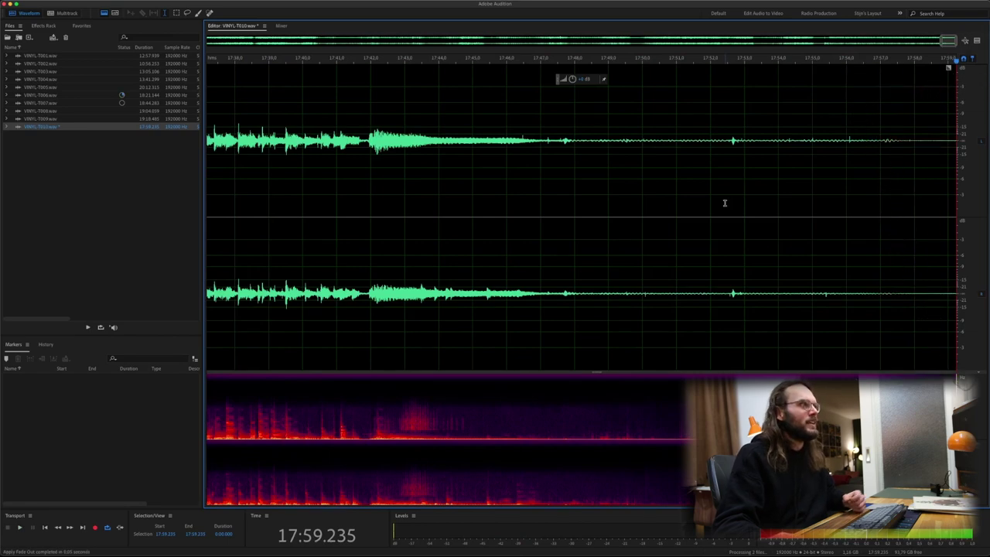
{"action": "key", "text": "super+s"}
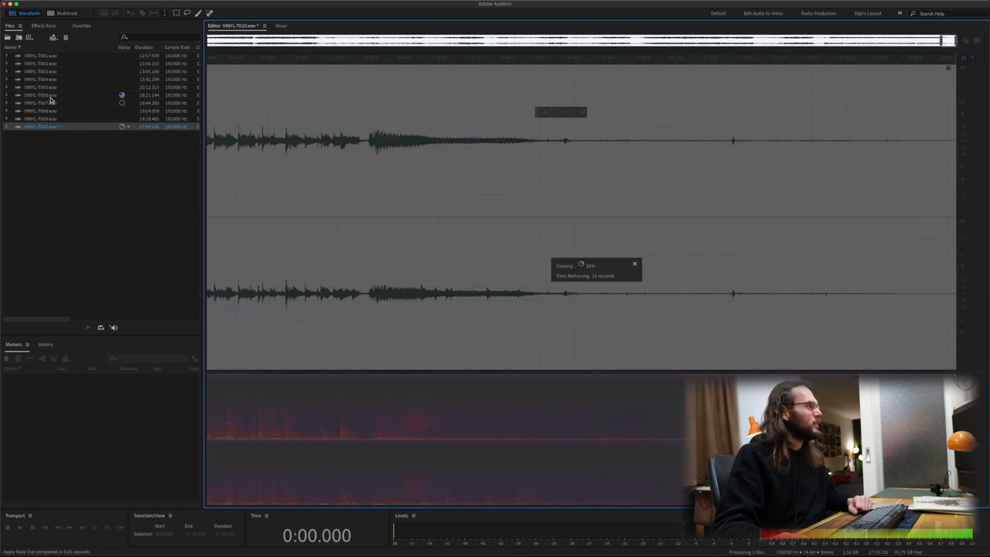
Delete VINYL-T009's silent tail after 19:06.045 and append the copied VINYL-T010 audio
{"action": "left_click", "coordinate": [55, 120]}
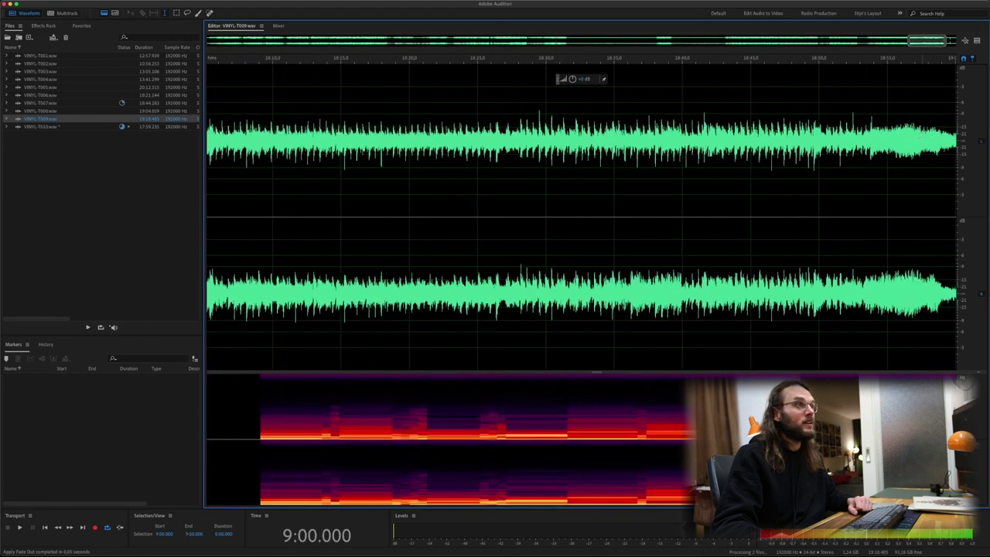
{"action": "left_click", "coordinate": [670, 194]}
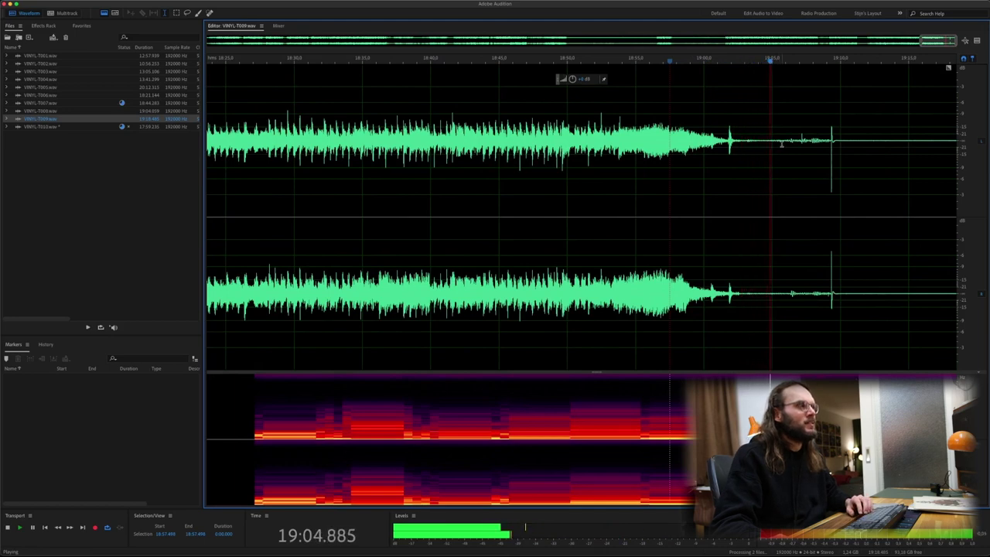
{"action": "key", "text": "space"}
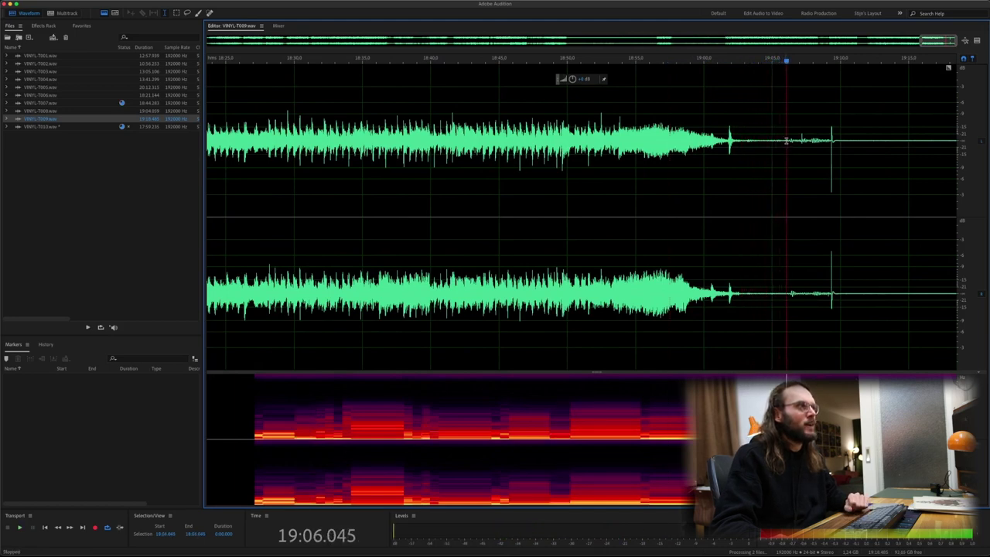
{"action": "left_click_drag", "start_coordinate": [786, 140], "coordinate": [964, 143]}
{"action": "key", "text": "Delete"}
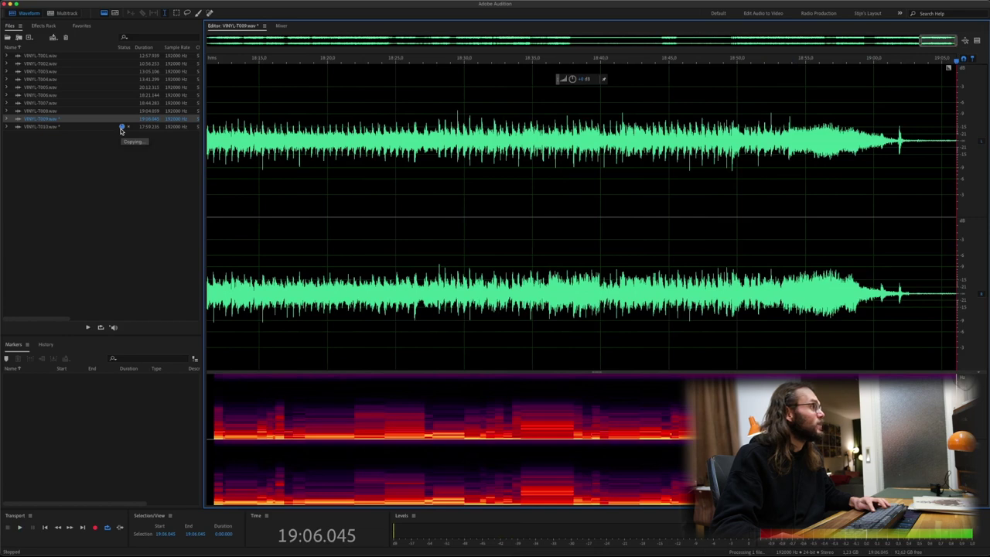
{"action": "key", "text": "super+z"}
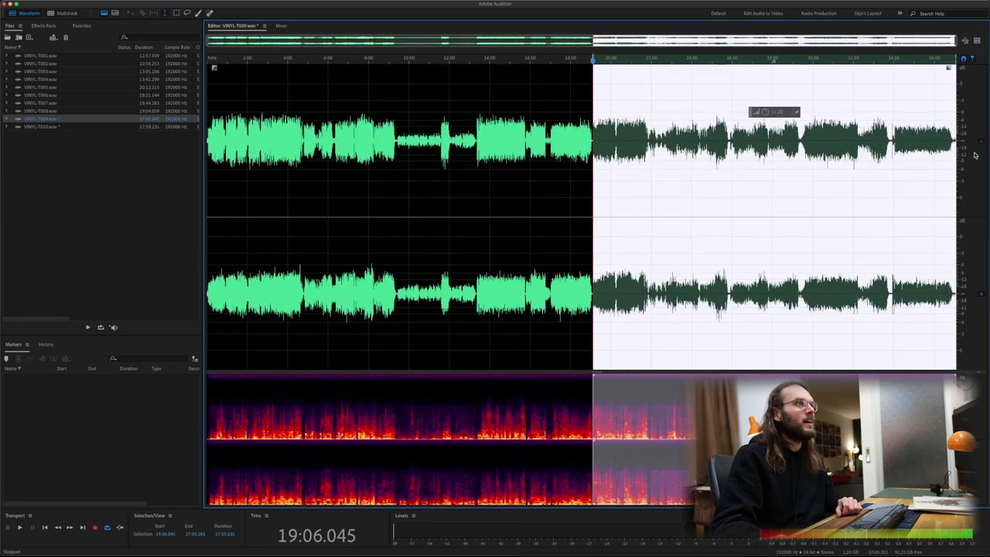
Return to 0:00, inspect the lead-in zoomed in, and add Marker 01 at the start
{"action": "left_click", "coordinate": [560, 197]}
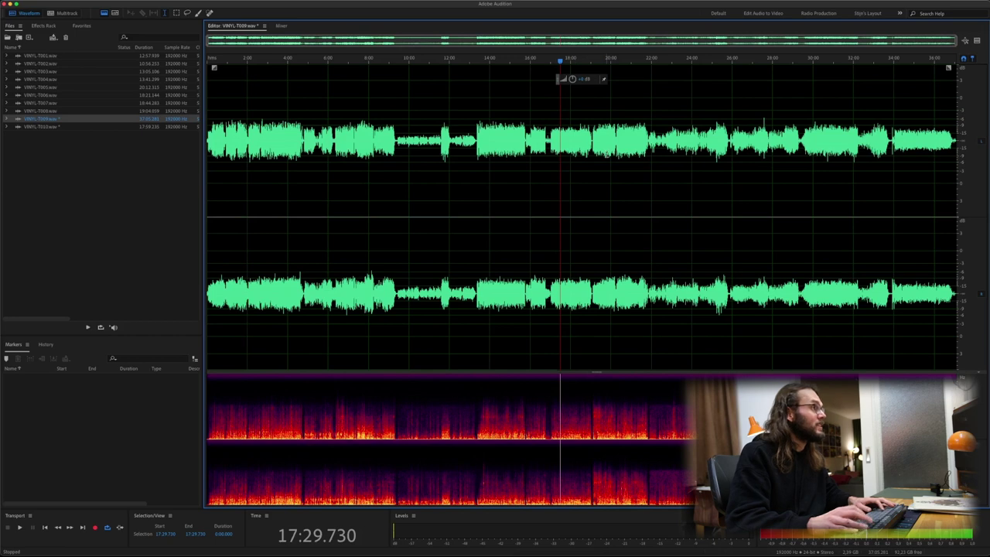
{"action": "key", "text": "Home"}
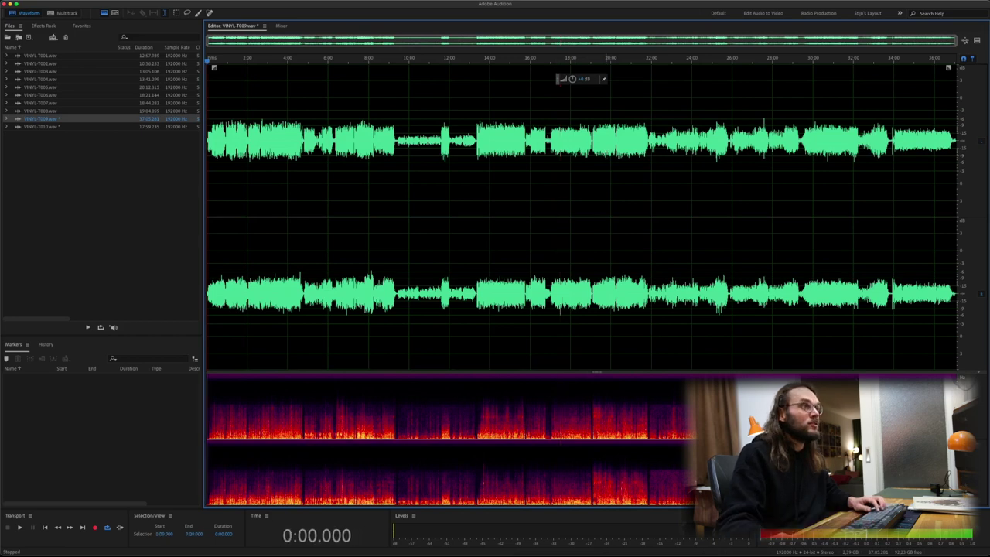
{"action": "scroll", "coordinate": [965, 136], "scroll_direction": "up", "scroll_amount": 4}
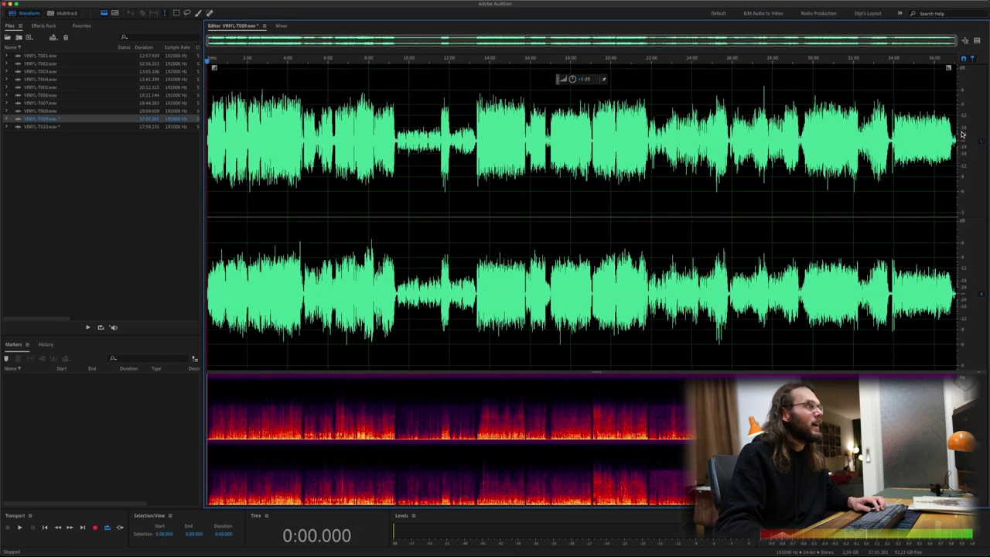
{"action": "key", "text": "equal"}
{"action": "key", "text": "equal"}
{"action": "key", "text": "equal"}
{"action": "key", "text": "equal"}
{"action": "key", "text": "equal"}
{"action": "key", "text": "equal"}
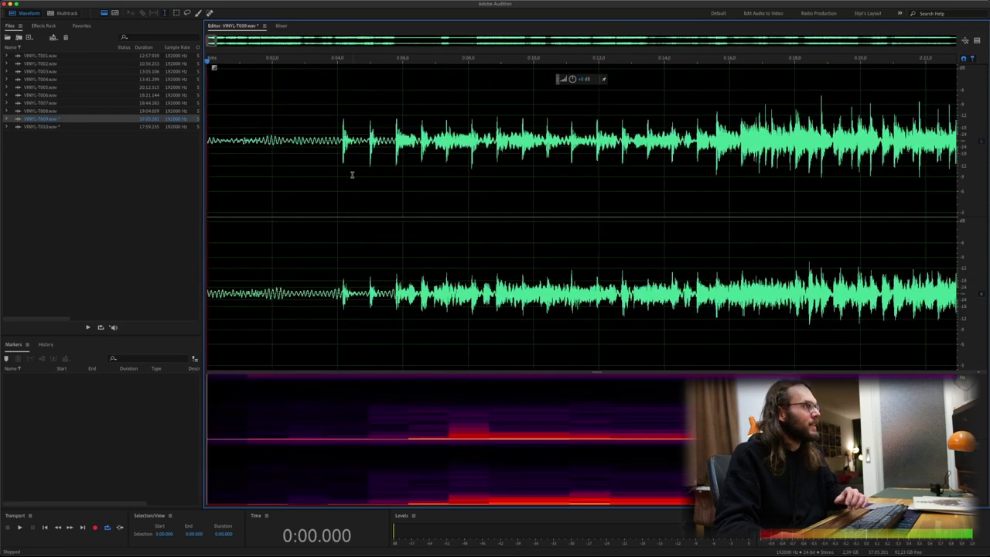
{"action": "key", "text": "minus"}
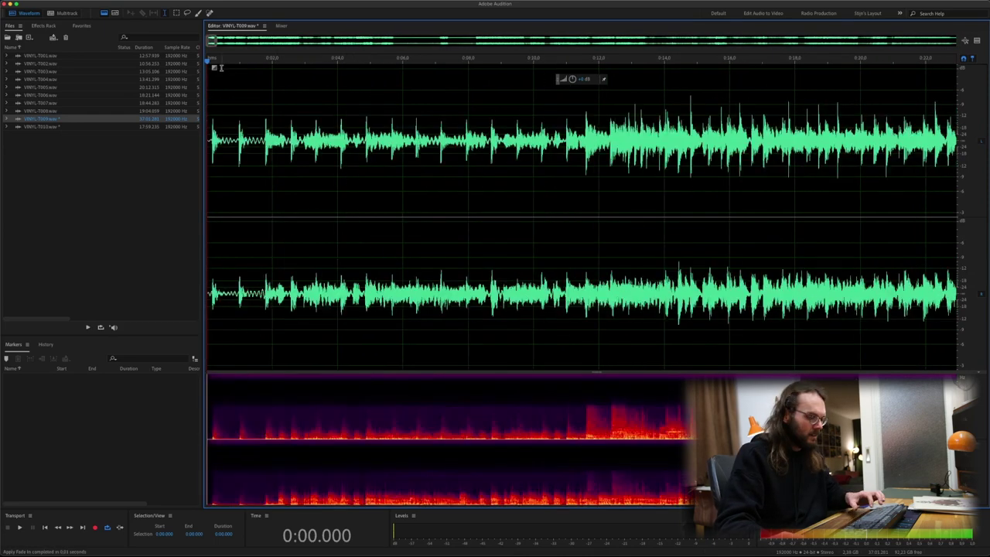
{"action": "key", "text": "m"}
{"action": "key", "text": "space"}
{"action": "key", "text": "minus"}
{"action": "key", "text": "minus"}
{"action": "key", "text": "minus"}
{"action": "key", "text": "minus"}
{"action": "key", "text": "minus"}
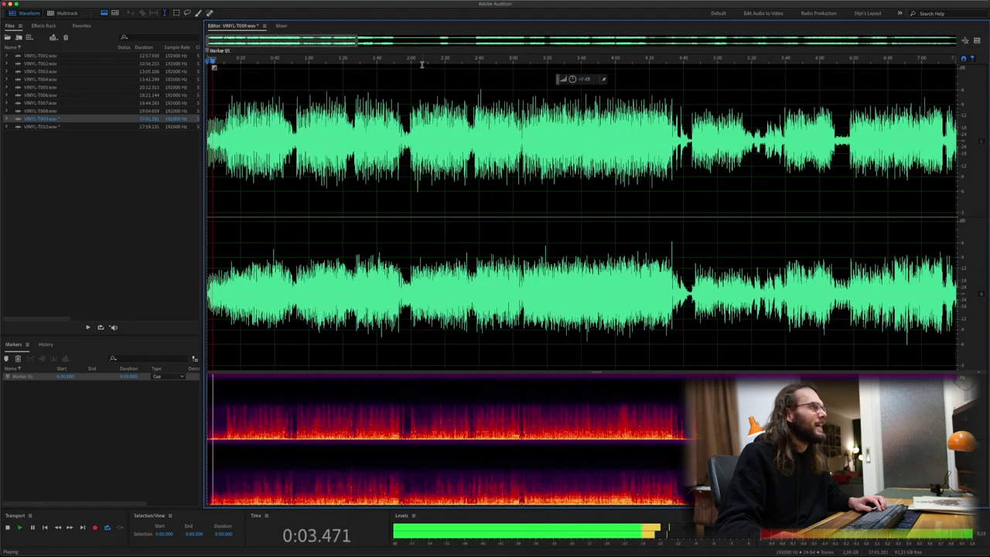
Add Marker 02 at 4:43.129 where the second track begins, and check it
{"action": "left_click", "coordinate": [676, 66]}
{"action": "key", "text": "equal"}
{"action": "key", "text": "equal"}
{"action": "key", "text": "equal"}
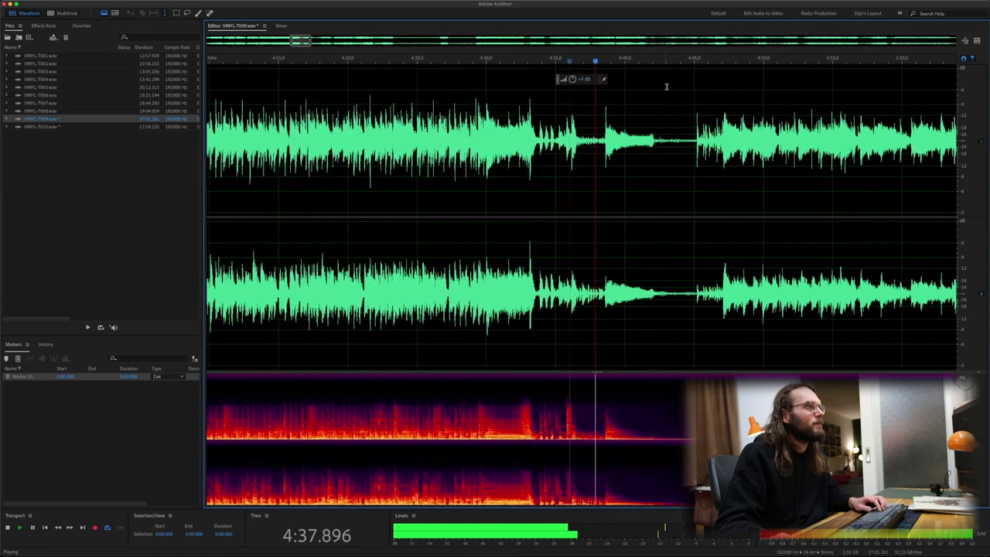
{"action": "left_click", "coordinate": [666, 87]}
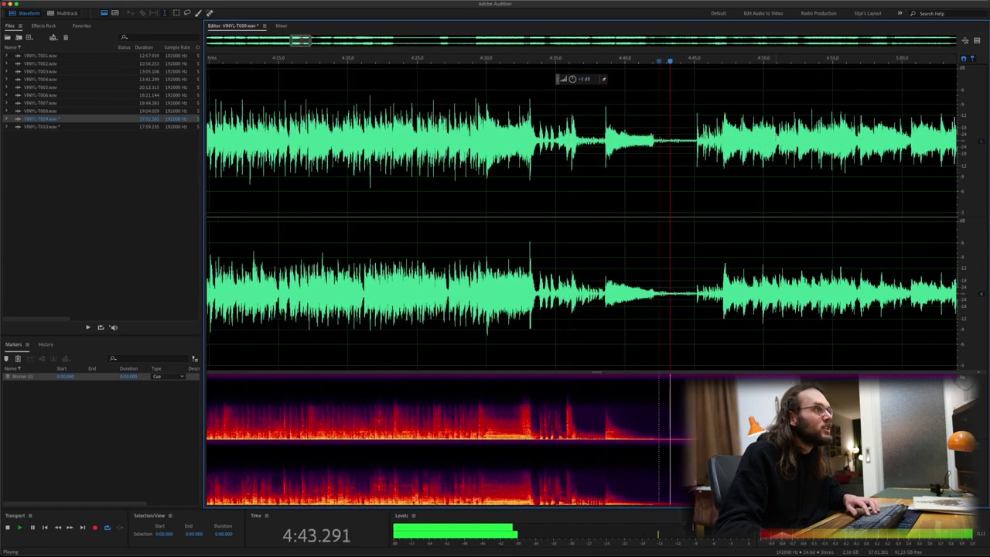
{"action": "key", "text": "m"}
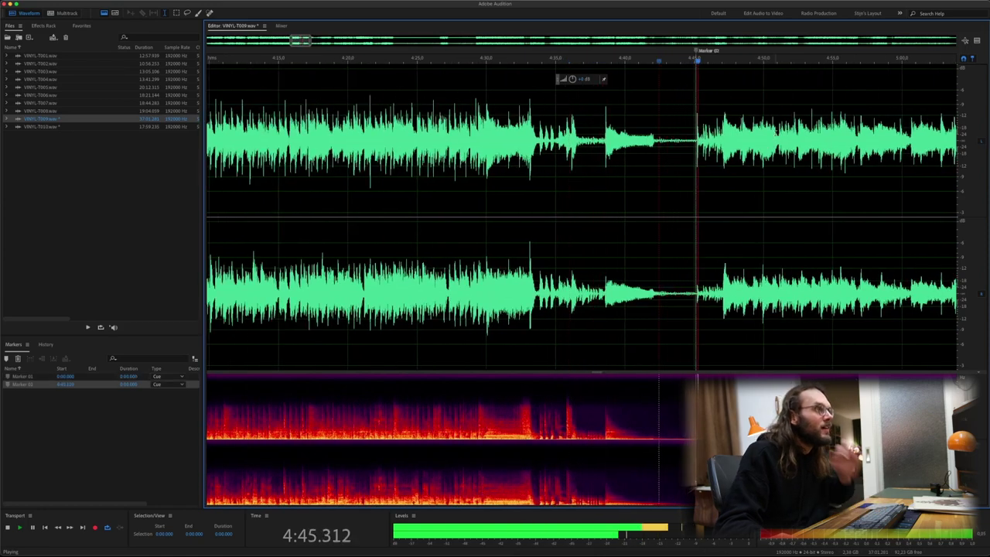
{"action": "scroll", "coordinate": [688, 137], "scroll_direction": "up", "scroll_amount": 10}
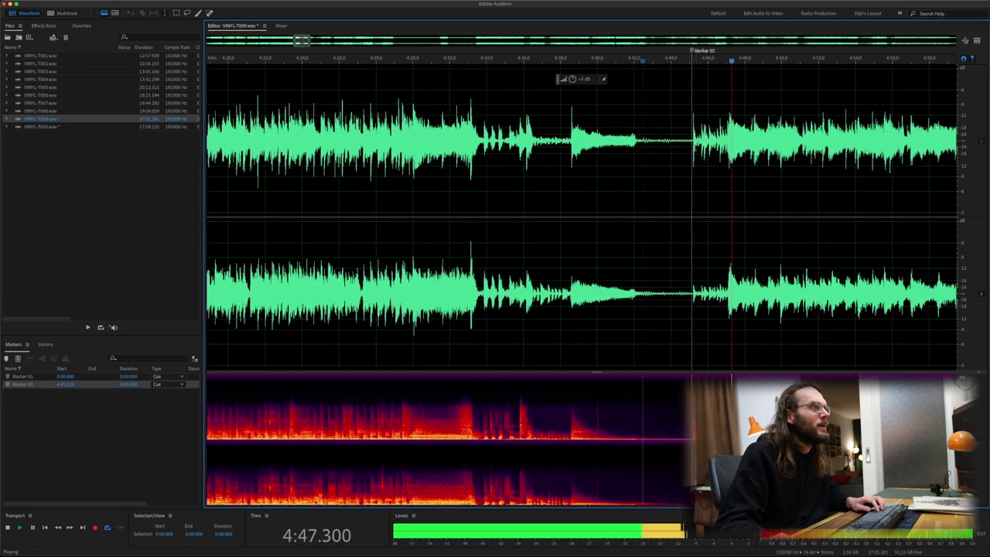
{"action": "key", "text": "space"}
{"action": "scroll", "coordinate": [742, 154], "scroll_direction": "down", "scroll_amount": 10}
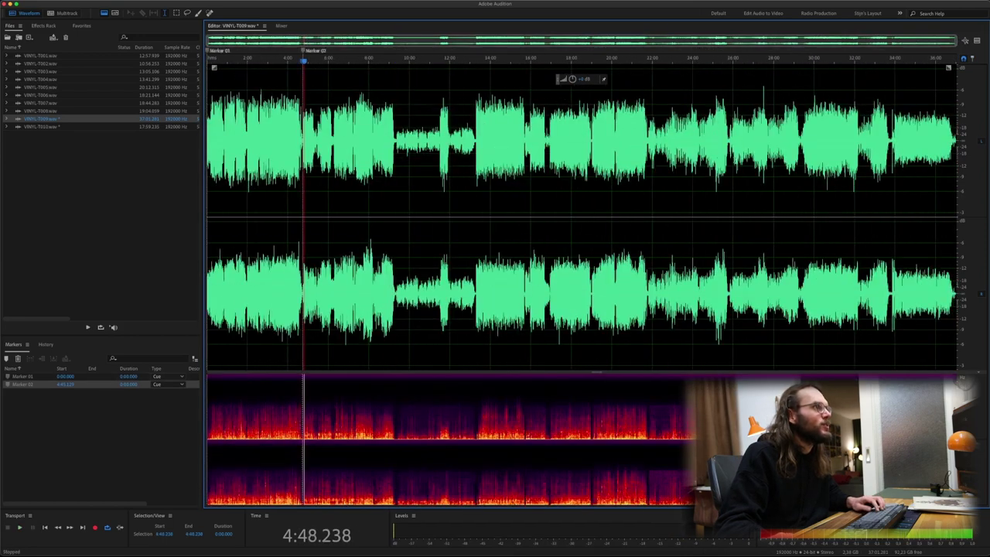
{"action": "scroll", "coordinate": [367, 155], "scroll_direction": "up", "scroll_amount": 10}
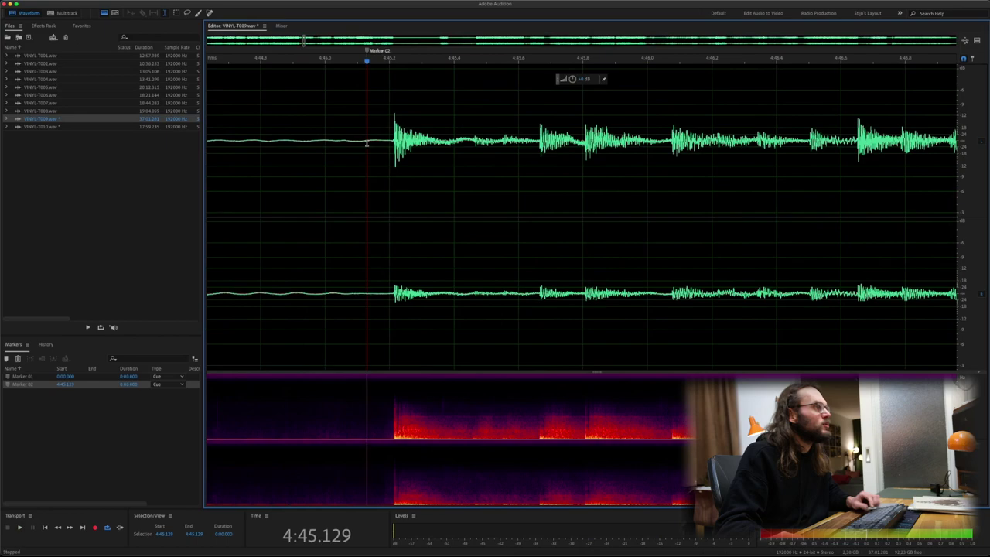
{"action": "key", "text": "space"}
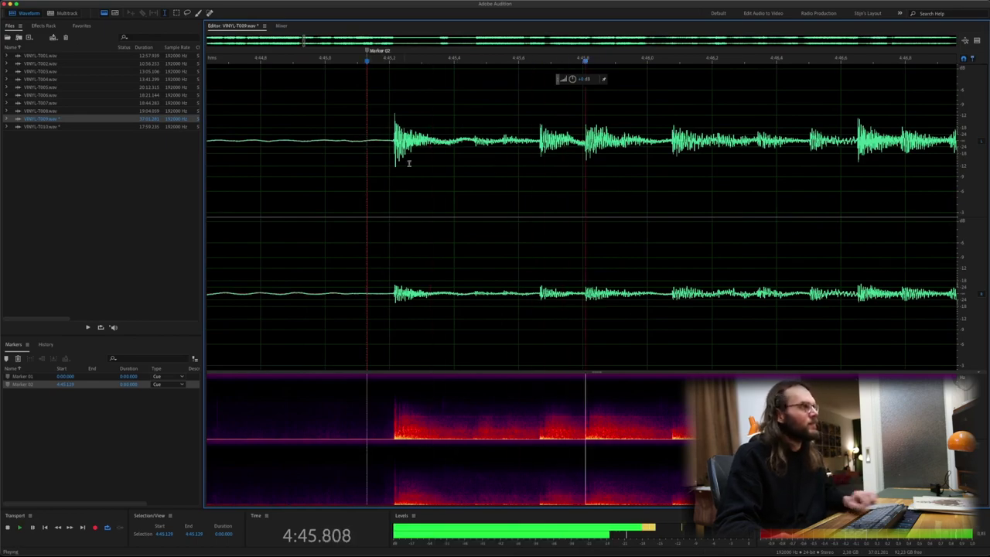
{"action": "key", "text": "space"}
Listen to the dip around 7:12 and the passage from 8:10
{"action": "scroll", "coordinate": [545, 171], "scroll_direction": "down", "scroll_amount": 10}
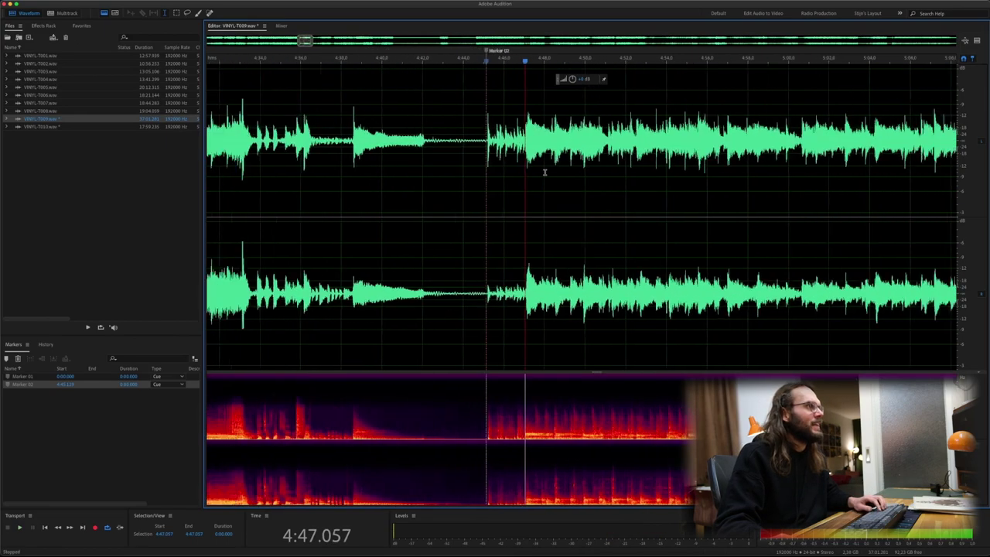
{"action": "scroll", "coordinate": [551, 160], "scroll_direction": "down", "scroll_amount": 8}
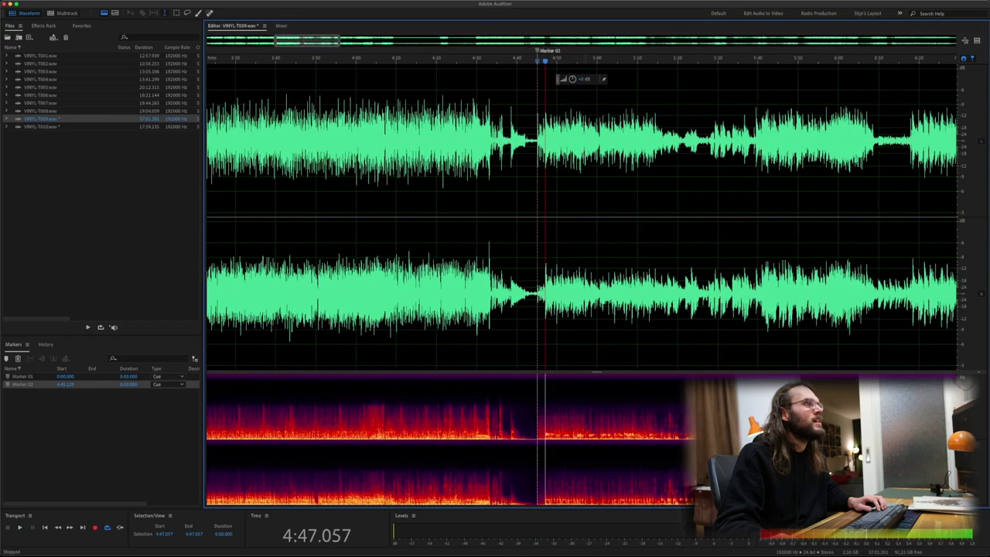
{"action": "scroll", "coordinate": [743, 167], "scroll_direction": "down", "scroll_amount": 3}
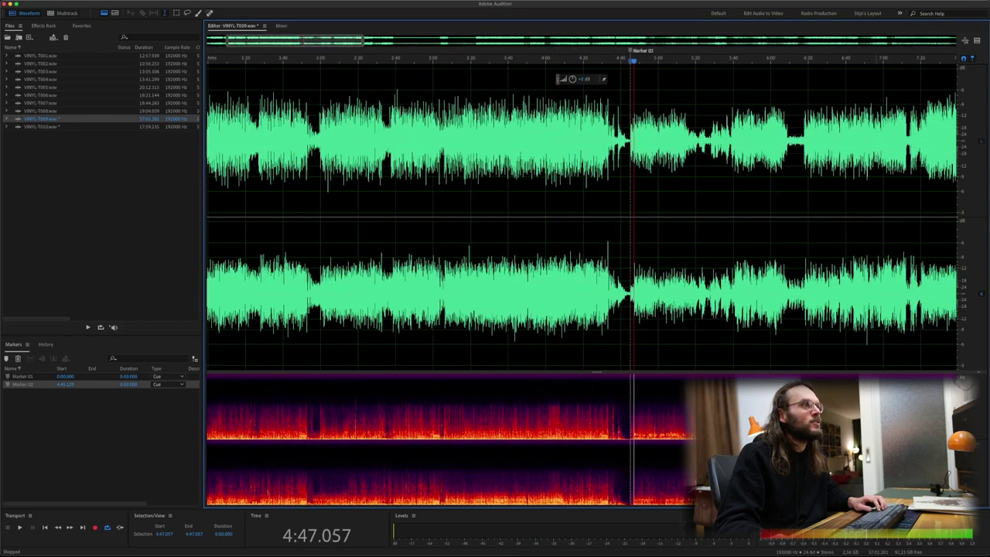
{"action": "scroll", "coordinate": [611, 179], "scroll_direction": "up", "scroll_amount": 5}
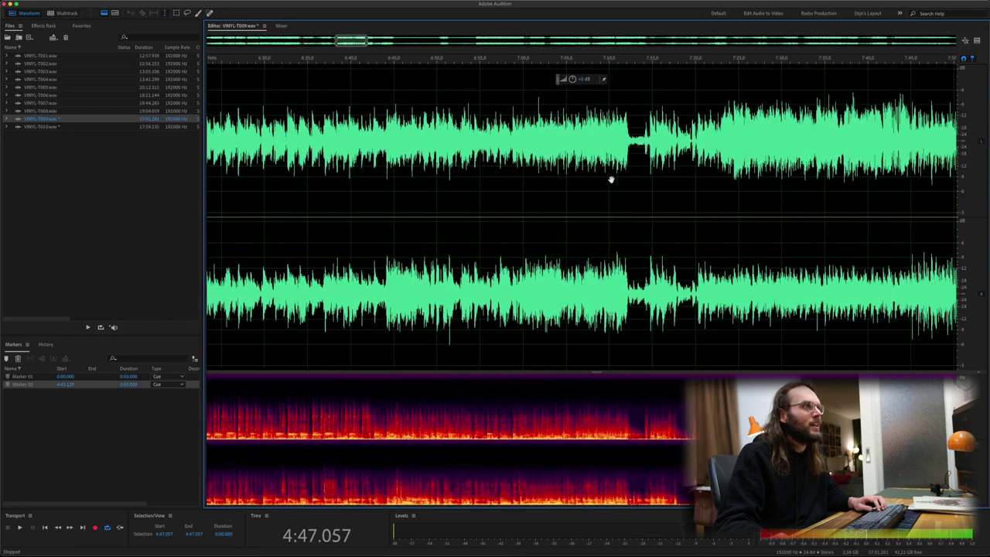
{"action": "scroll", "coordinate": [647, 154], "scroll_direction": "up", "scroll_amount": 1}
{"action": "key", "text": "space"}
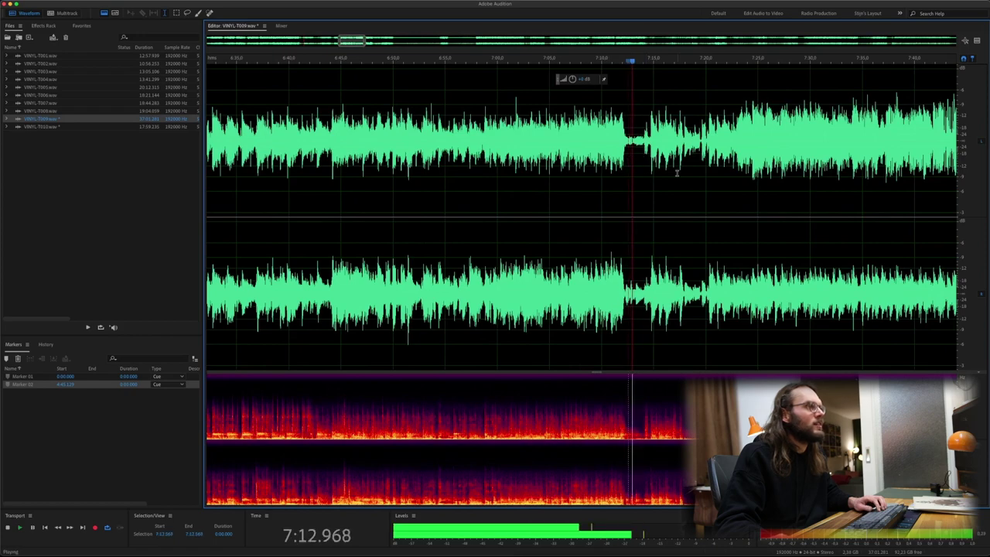
{"action": "key", "text": "space"}
{"action": "scroll", "coordinate": [673, 170], "scroll_direction": "down", "scroll_amount": 3}
{"action": "scroll", "coordinate": [677, 172], "scroll_direction": "up", "scroll_amount": 1}
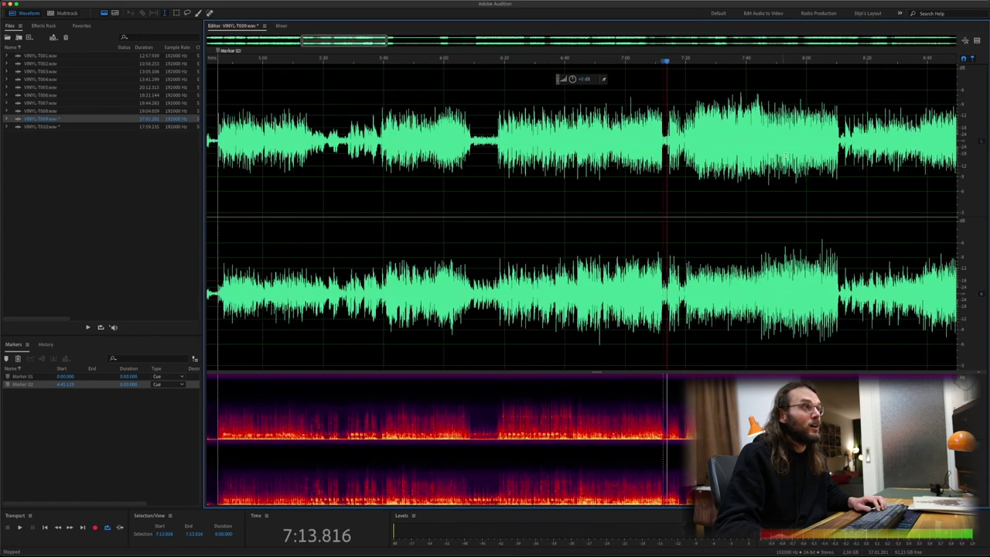
{"action": "scroll", "coordinate": [827, 157], "scroll_direction": "up", "scroll_amount": 10}
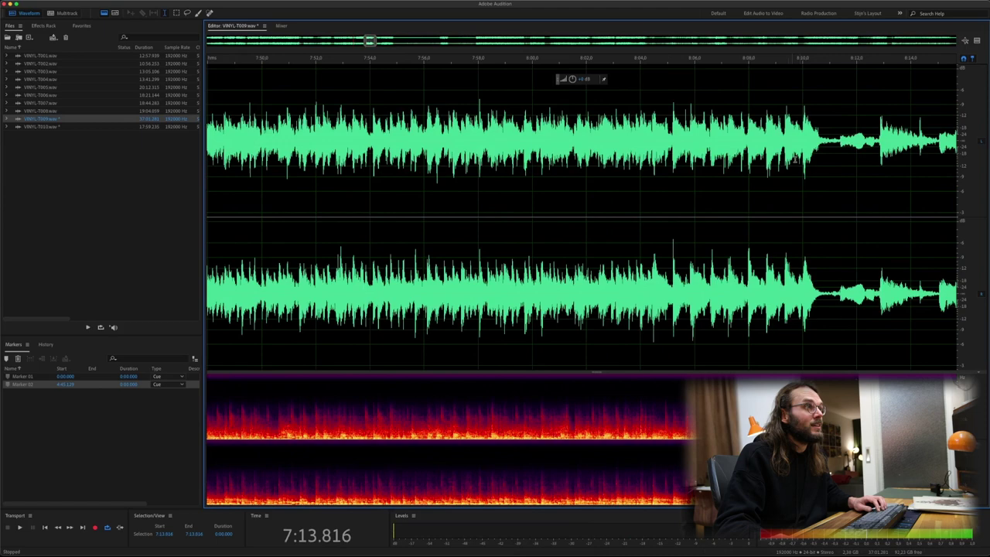
{"action": "key", "text": "space"}
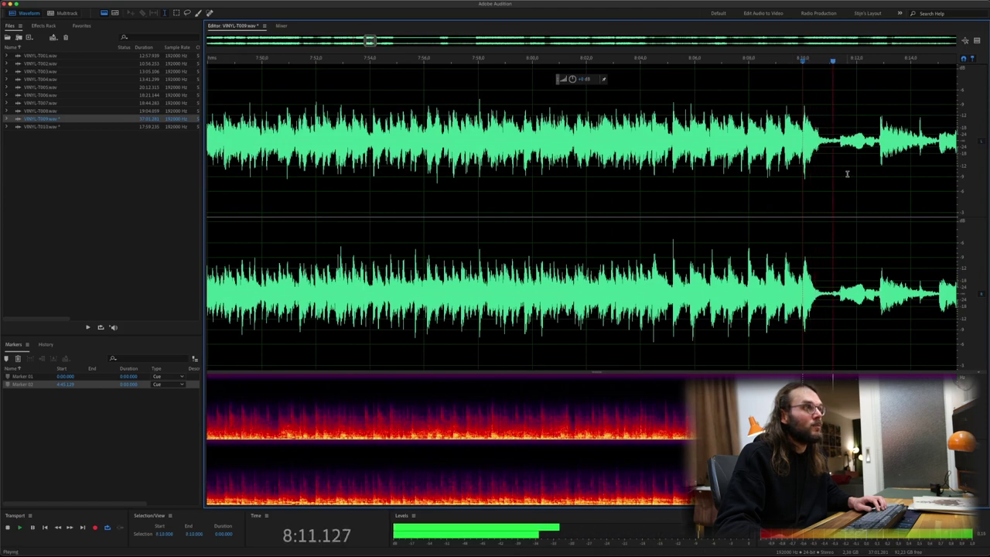
{"action": "scroll", "coordinate": [845, 173], "scroll_direction": "down", "scroll_amount": 10}
{"action": "key", "text": "space"}
{"action": "scroll", "coordinate": [665, 170], "scroll_direction": "right", "scroll_amount": 5}
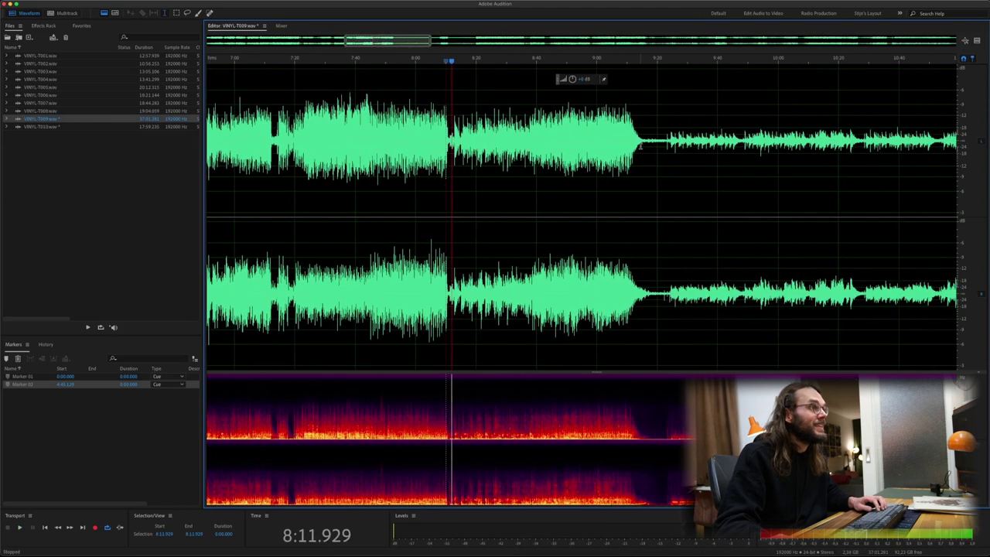
{"action": "scroll", "coordinate": [642, 151], "scroll_direction": "up", "scroll_amount": 8}
Add Marker 03 at 9:23.101 where the third track begins
{"action": "left_click", "coordinate": [648, 154]}
{"action": "key", "text": "space"}
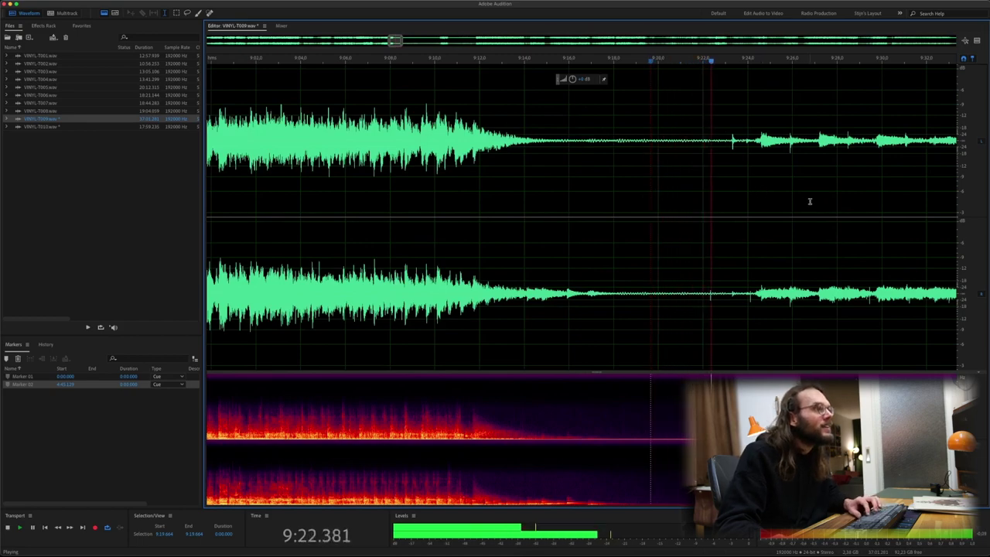
{"action": "key", "text": "m"}
{"action": "scroll", "coordinate": [810, 199], "scroll_direction": "down", "scroll_amount": 6}
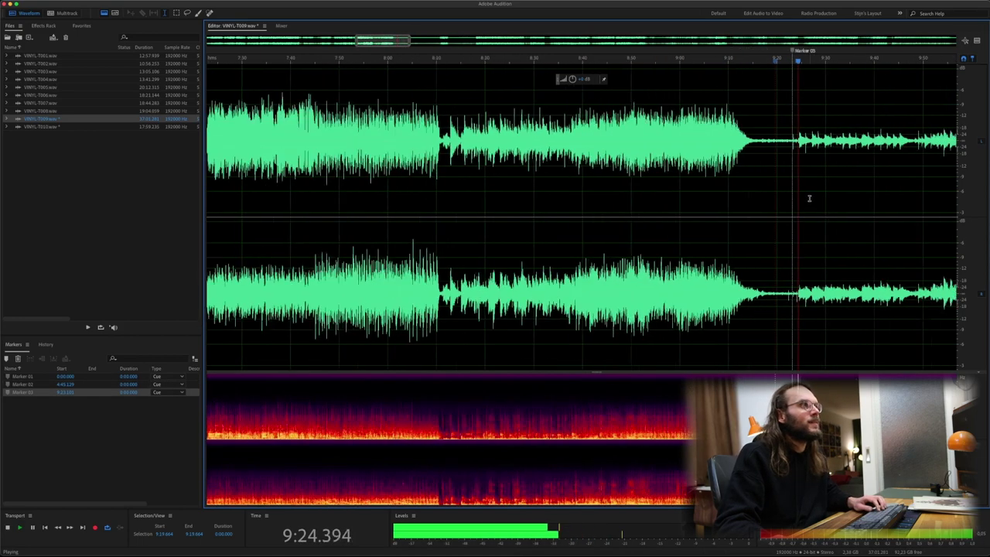
{"action": "scroll", "coordinate": [809, 193], "scroll_direction": "down", "scroll_amount": 3}
{"action": "key", "text": "space"}
Add Marker 04 at 13:17.660 where the loud fourth track begins
{"action": "left_click_drag", "start_coordinate": [389, 47], "coordinate": [497, 48]}
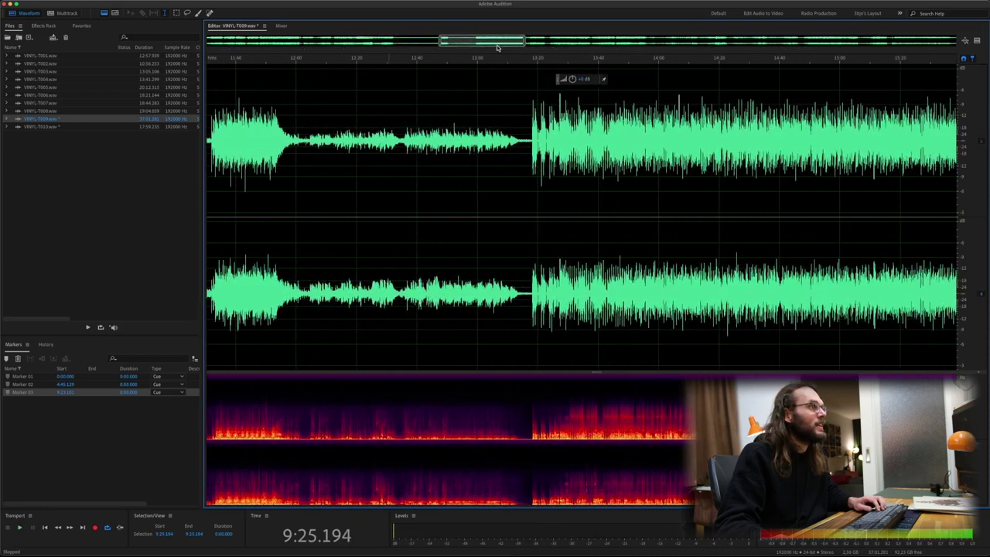
{"action": "left_click", "coordinate": [526, 147]}
{"action": "key", "text": "space"}
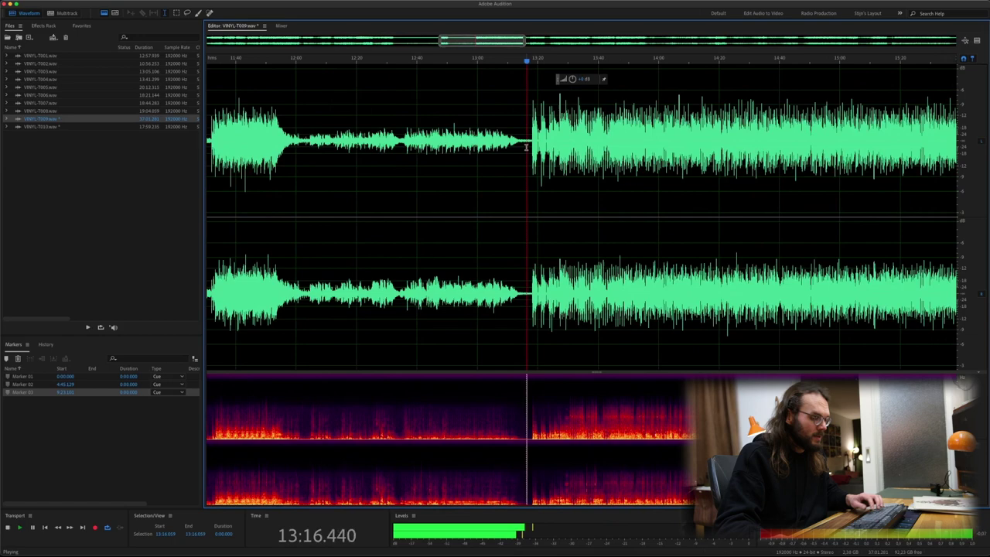
{"action": "key", "text": "m"}
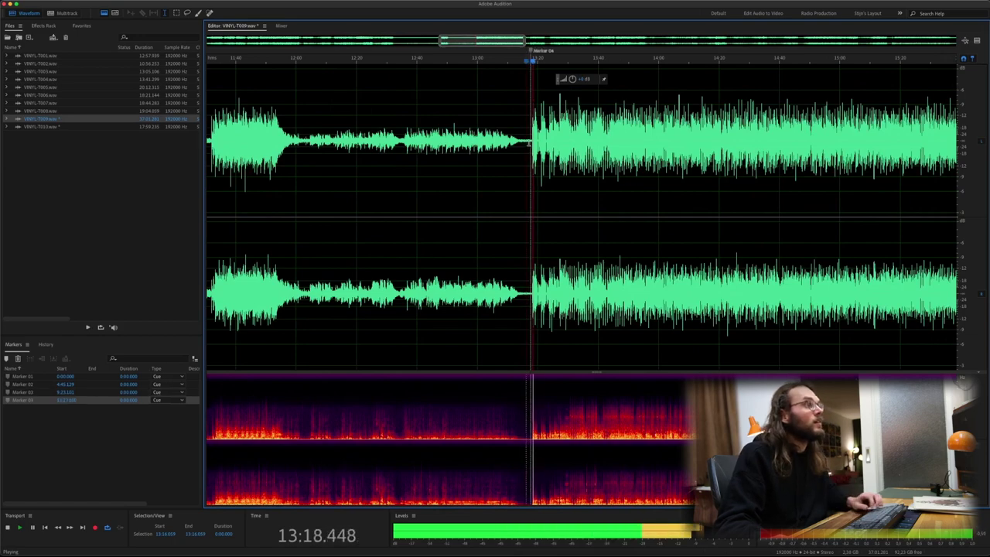
{"action": "scroll", "coordinate": [529, 143], "scroll_direction": "up", "scroll_amount": 5}
{"action": "key", "text": "space"}
Nudge Marker 04 to just before the music and add Marker 05 at the fifth track
{"action": "scroll", "coordinate": [529, 141], "scroll_direction": "up", "scroll_amount": 5}
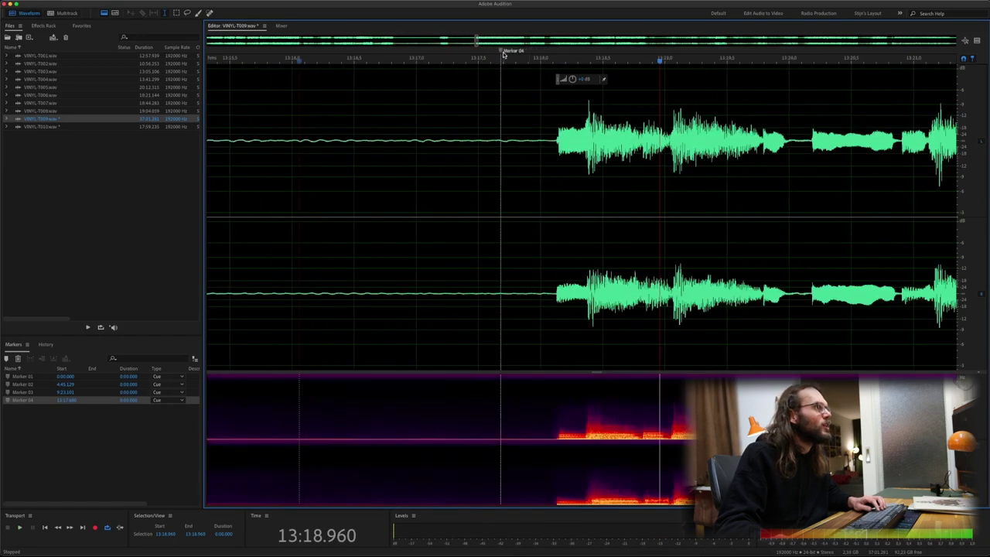
{"action": "left_click_drag", "start_coordinate": [502, 52], "coordinate": [545, 54]}
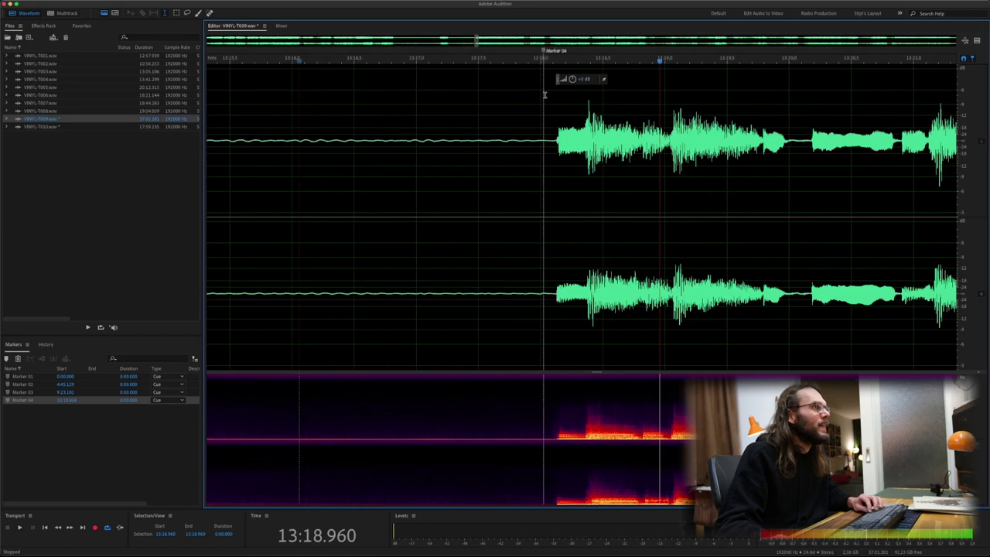
{"action": "key", "text": "space"}
{"action": "key", "text": "space"}
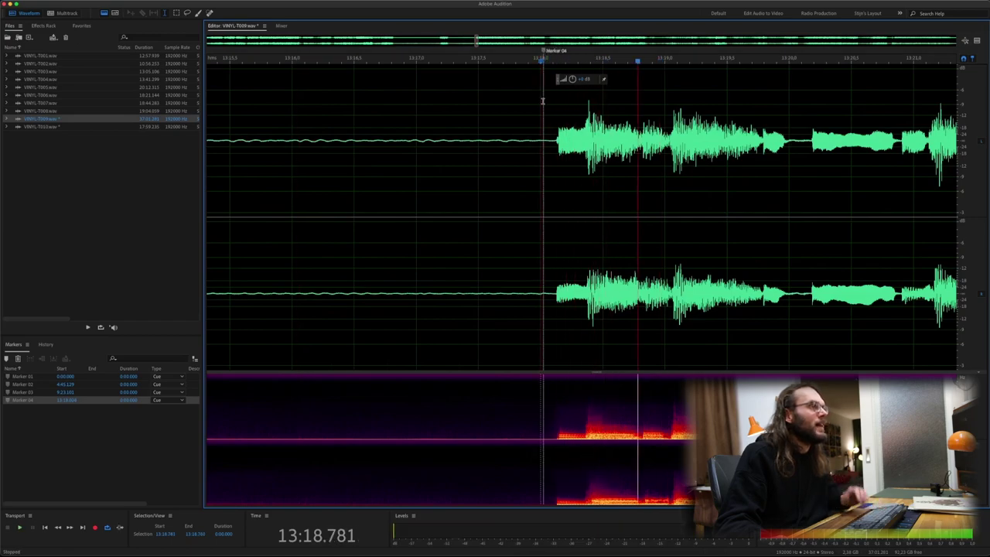
{"action": "scroll", "coordinate": [542, 95], "scroll_direction": "down", "scroll_amount": 5}
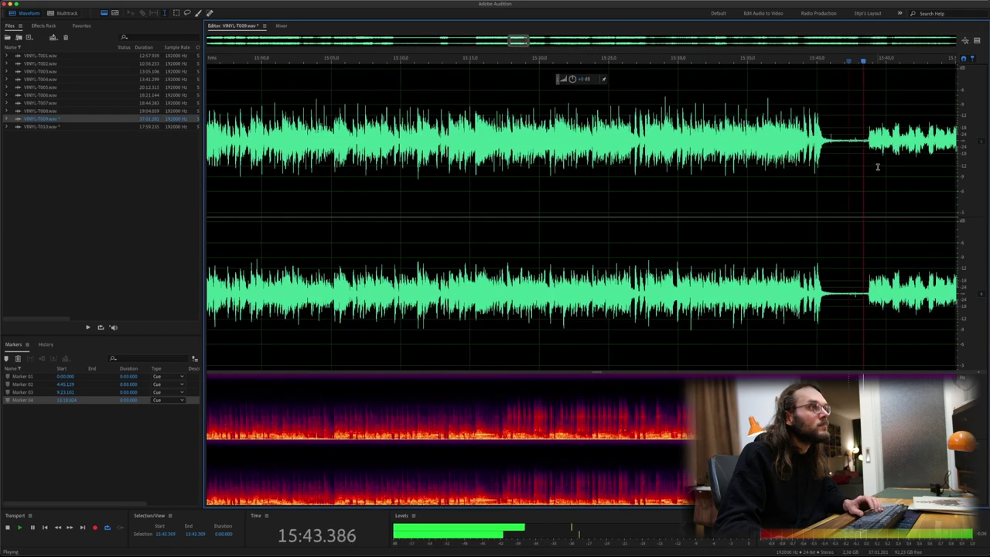
{"action": "key", "text": "m"}
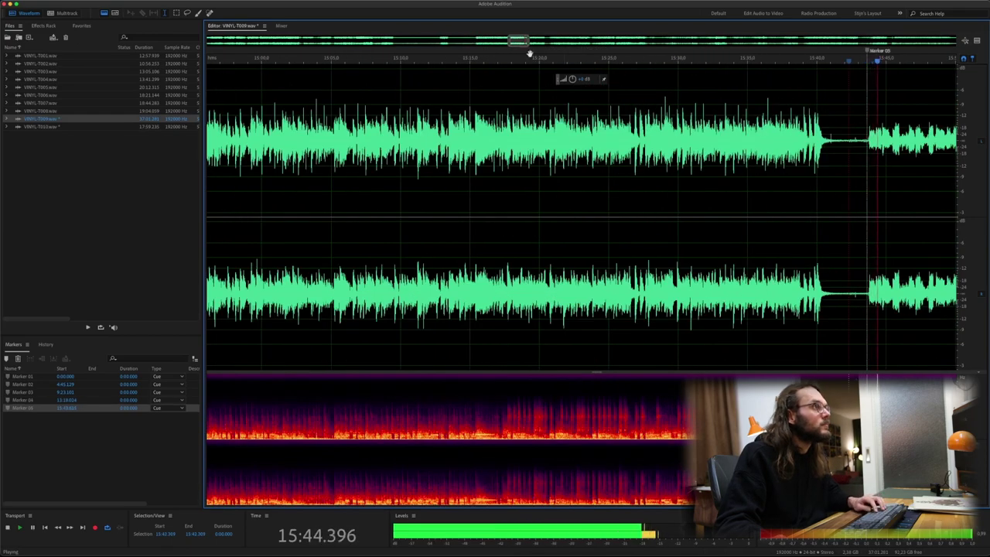
{"action": "scroll", "coordinate": [529, 53], "scroll_direction": "down", "scroll_amount": 5}
Add Marker 06 at the sixth track start, shifting it left to just before the music
{"action": "left_click", "coordinate": [793, 182]}
{"action": "key", "text": "space"}
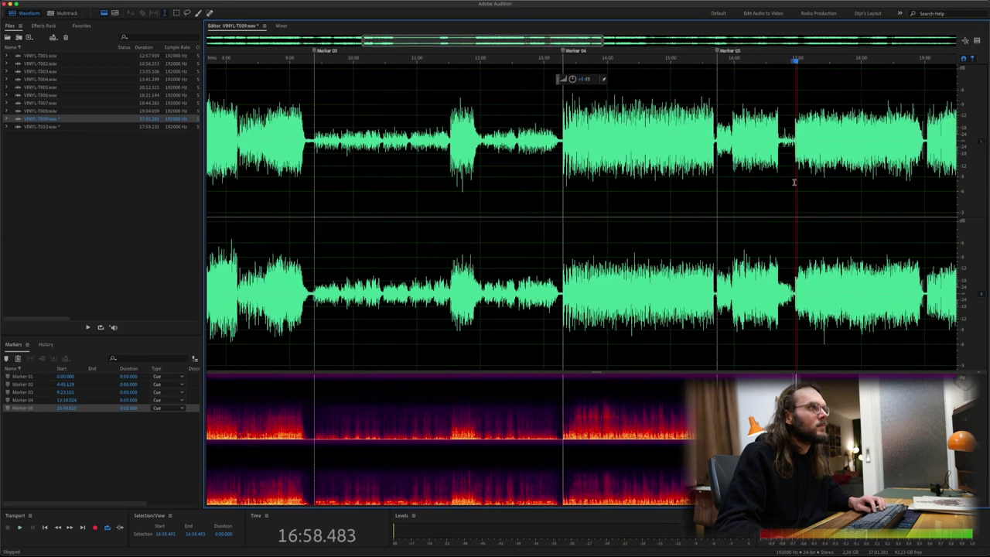
{"action": "scroll", "coordinate": [928, 139], "scroll_direction": "up", "scroll_amount": 5}
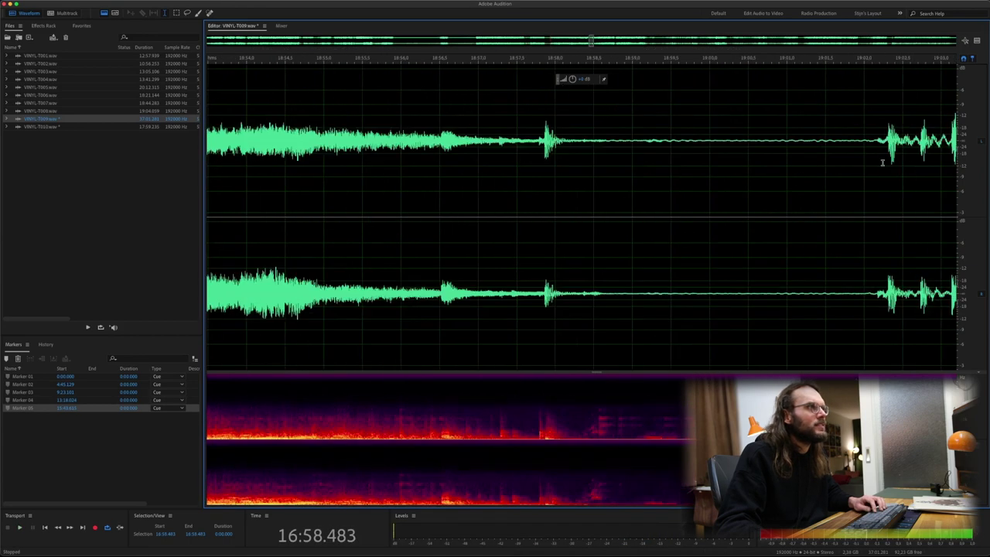
{"action": "left_click", "coordinate": [309, 171]}
{"action": "key", "text": "space"}
{"action": "key", "text": "m"}
{"action": "key", "text": "space"}
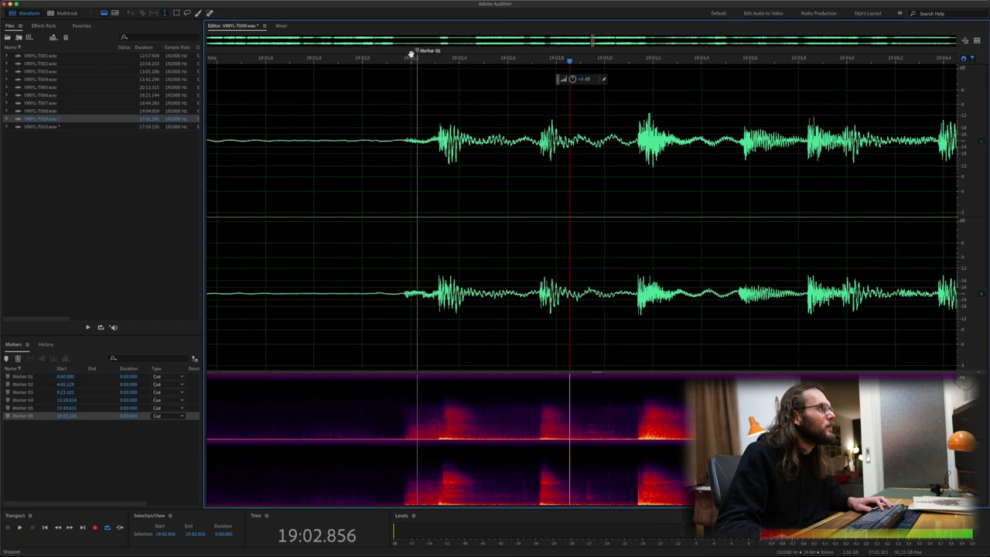
{"action": "left_click_drag", "start_coordinate": [417, 56], "coordinate": [390, 56]}
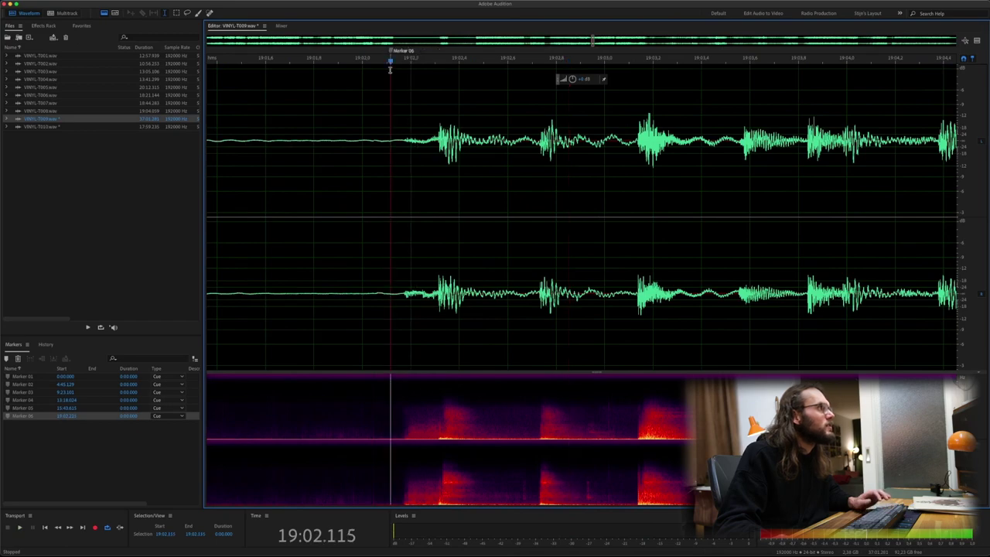
{"action": "key", "text": "space"}
{"action": "scroll", "coordinate": [463, 176], "scroll_direction": "down", "scroll_amount": 3}
Add Marker 07 at about 21:48 where the seventh track begins
{"action": "left_click", "coordinate": [646, 40]}
{"action": "left_click", "coordinate": [720, 141]}
{"action": "key", "text": "m"}
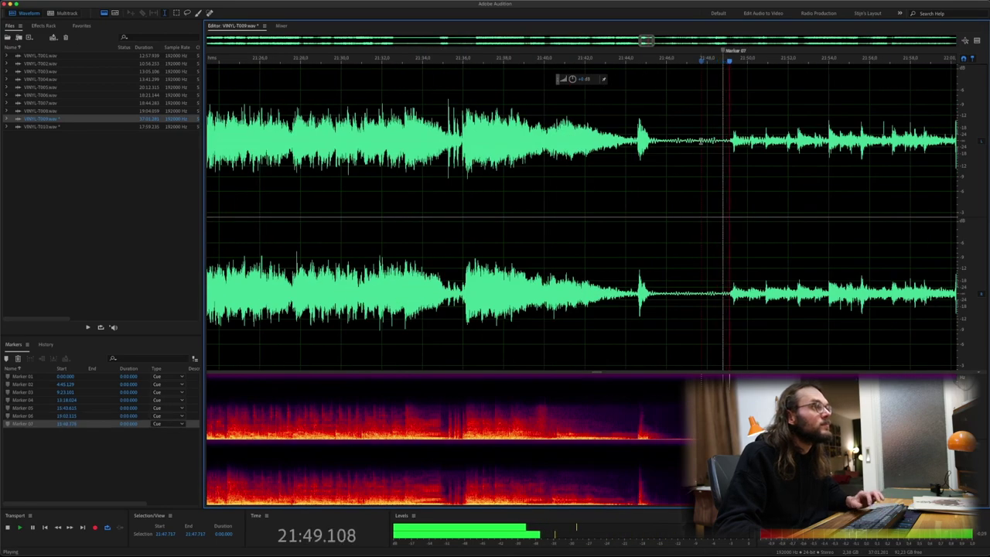
{"action": "key", "text": "space"}
{"action": "scroll", "coordinate": [702, 141], "scroll_direction": "down", "scroll_amount": 3}
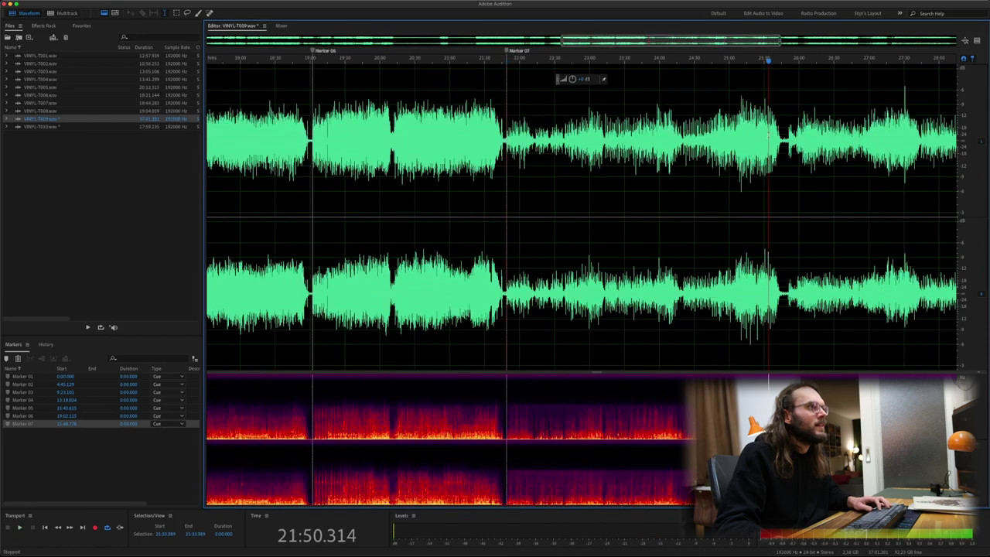
Add Marker 08 at about 25:50 where the eighth track begins
{"action": "left_click", "coordinate": [768, 59]}
{"action": "key", "text": "space"}
{"action": "scroll", "coordinate": [743, 70], "scroll_direction": "up", "scroll_amount": 5}
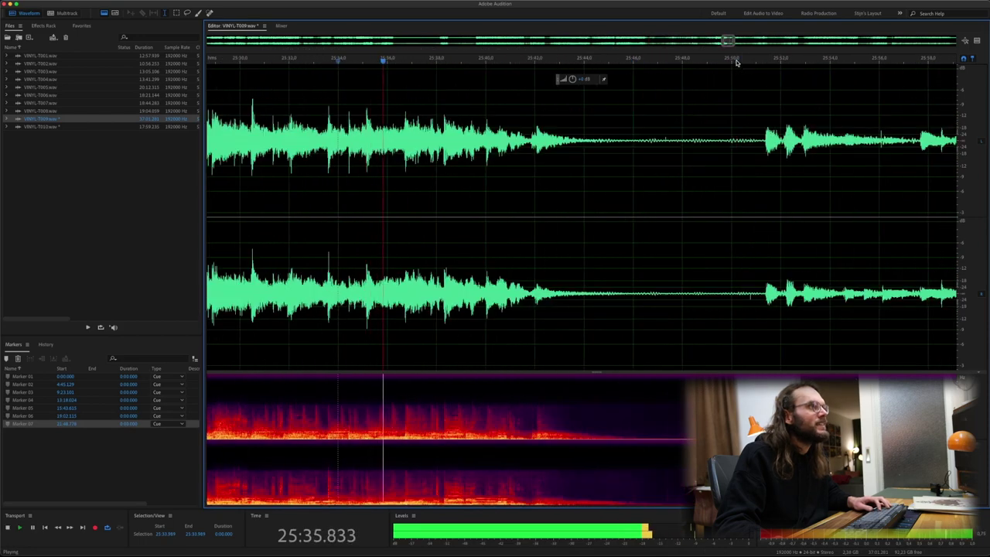
{"action": "left_click", "coordinate": [737, 60]}
{"action": "key", "text": "m"}
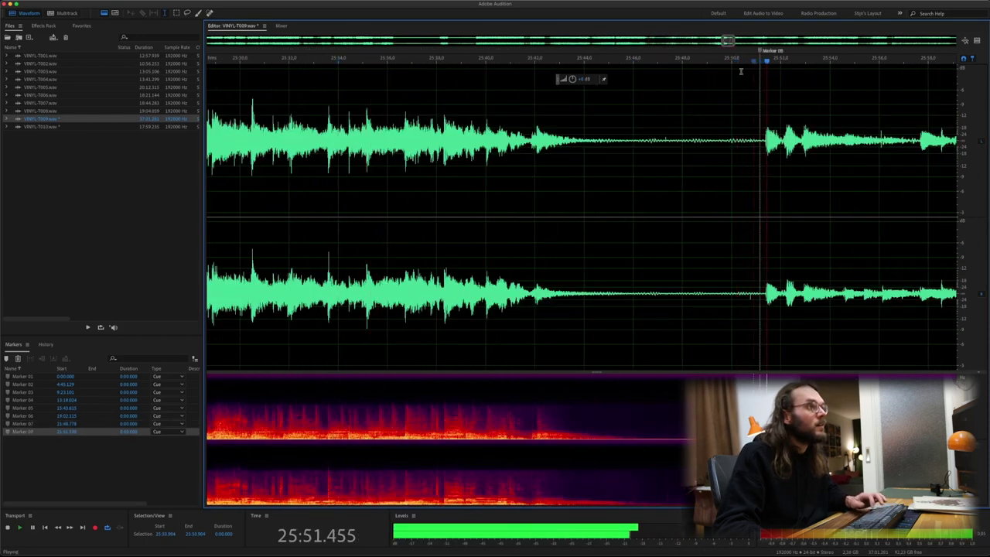
{"action": "scroll", "coordinate": [741, 71], "scroll_direction": "down", "scroll_amount": 5}
{"action": "key", "text": "space"}
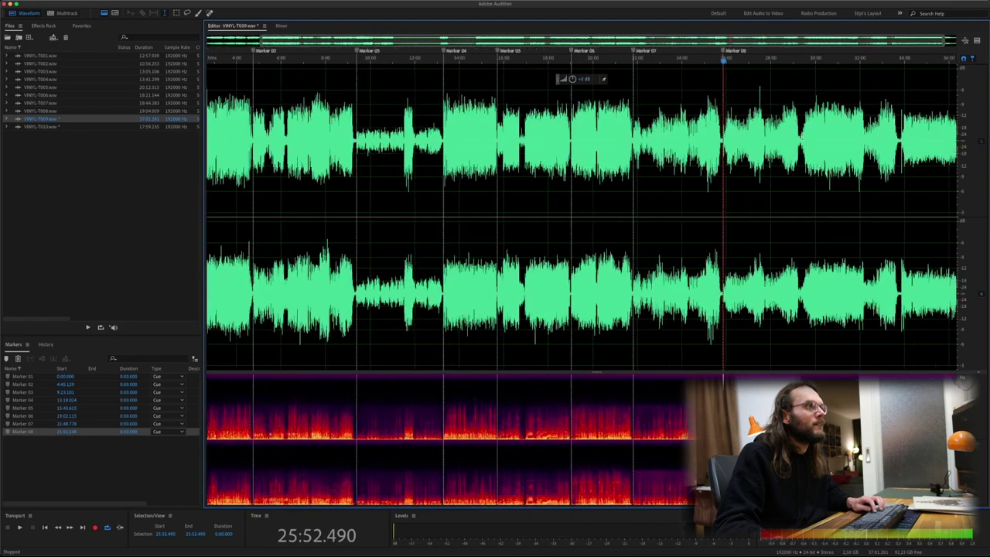
Add Marker 09 near 33:47 at the ninth track start, then go to the file end
{"action": "scroll", "coordinate": [802, 135], "scroll_direction": "up", "scroll_amount": 5}
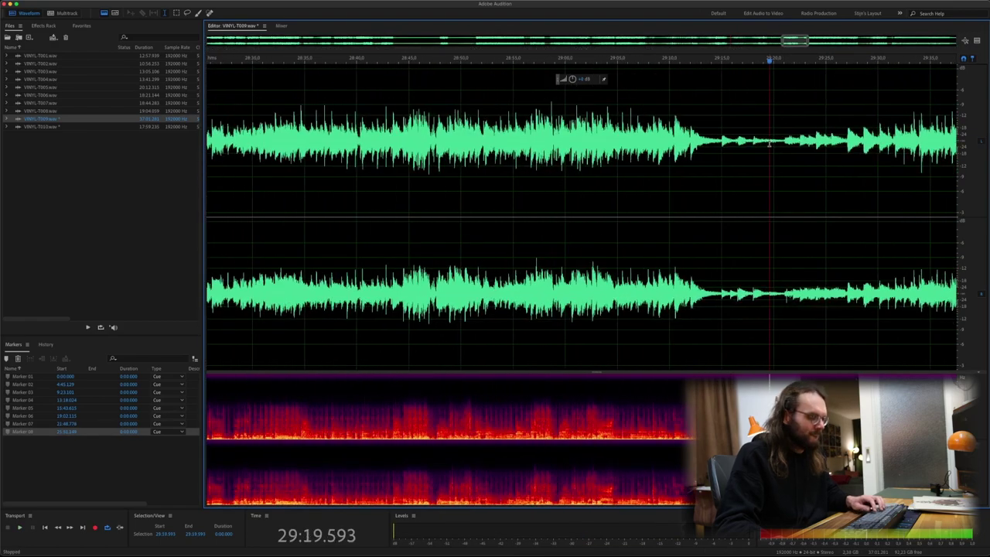
{"action": "key", "text": "space"}
{"action": "scroll", "coordinate": [770, 143], "scroll_direction": "down", "scroll_amount": 3}
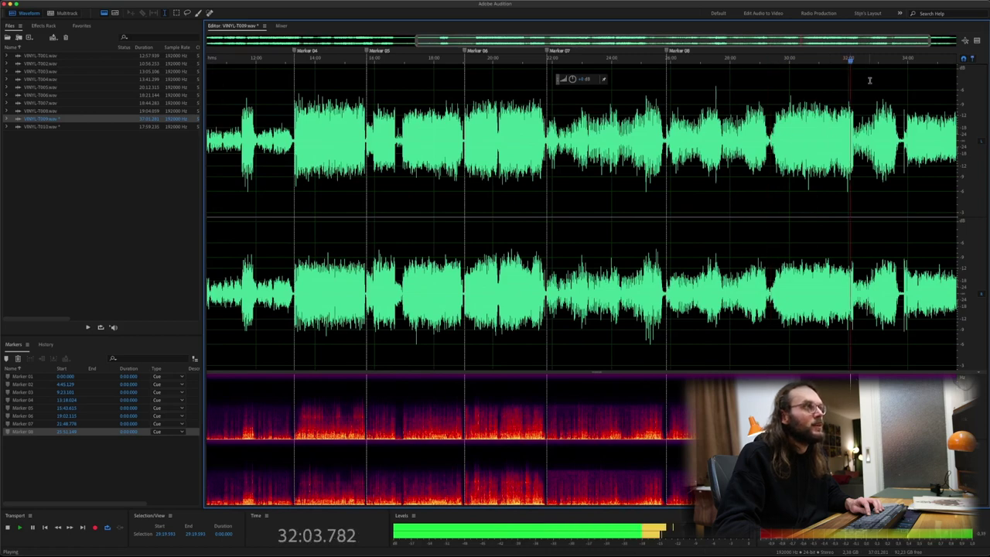
{"action": "left_click", "coordinate": [895, 62]}
{"action": "scroll", "coordinate": [895, 62], "scroll_direction": "up", "scroll_amount": 5}
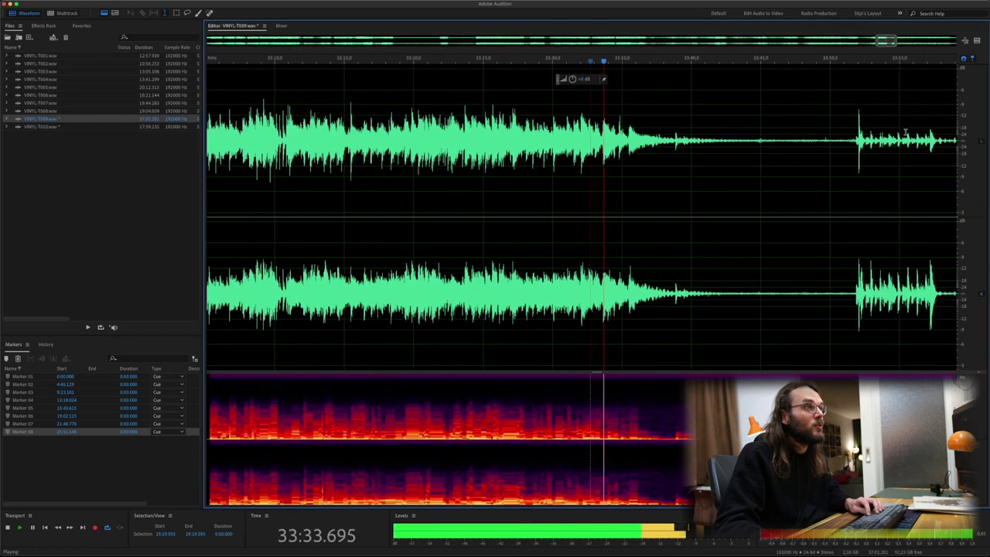
{"action": "left_click", "coordinate": [787, 62]}
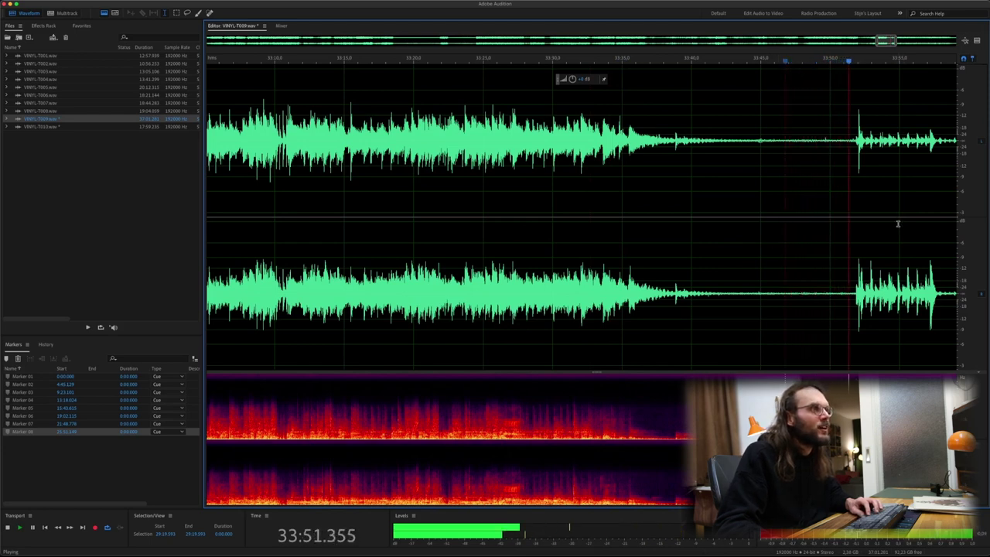
{"action": "key", "text": "m"}
{"action": "scroll", "coordinate": [855, 183], "scroll_direction": "down", "scroll_amount": 3}
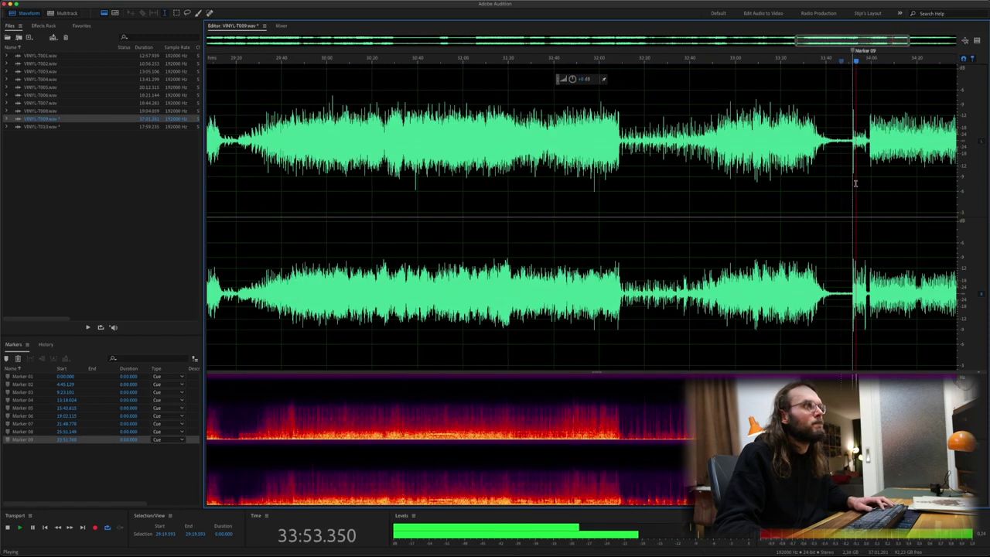
{"action": "key", "text": "space"}
{"action": "scroll", "coordinate": [486, 177], "scroll_direction": "down", "scroll_amount": 3}
{"action": "scroll", "coordinate": [606, 218], "scroll_direction": "down", "scroll_amount": 2}
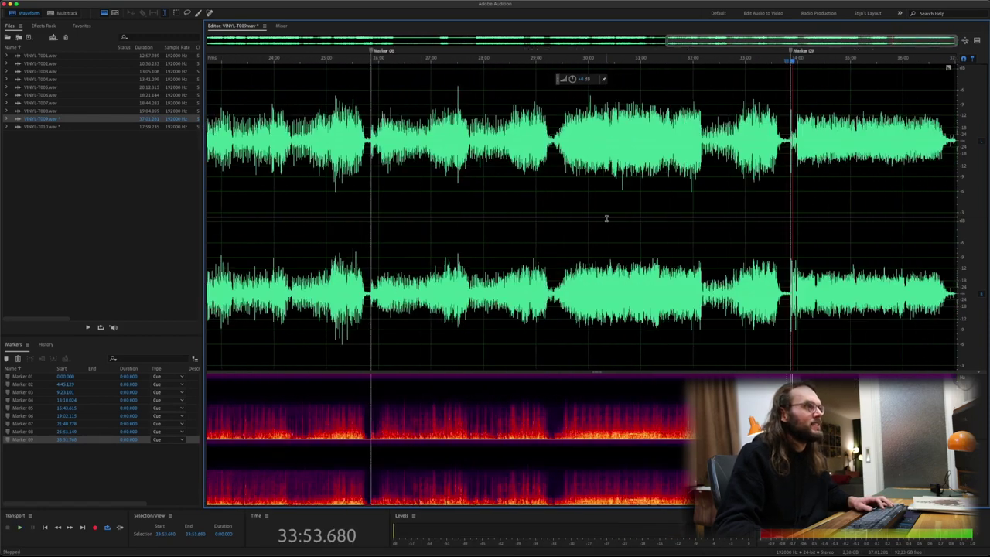
{"action": "scroll", "coordinate": [608, 215], "scroll_direction": "down", "scroll_amount": 3}
{"action": "key", "text": "End"}
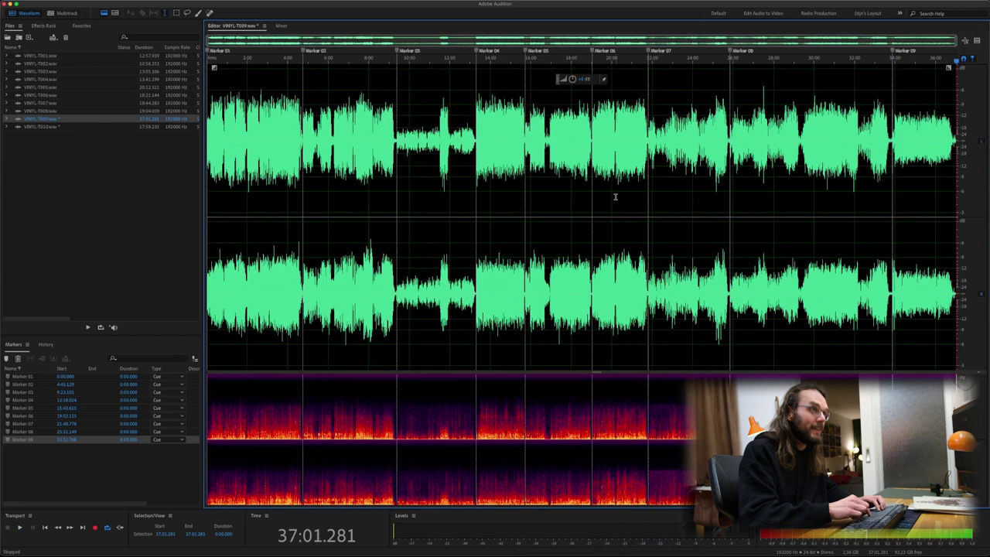
Add the final marker at 37:01.281 and merge all markers into nine track ranges
{"action": "key", "text": "m"}
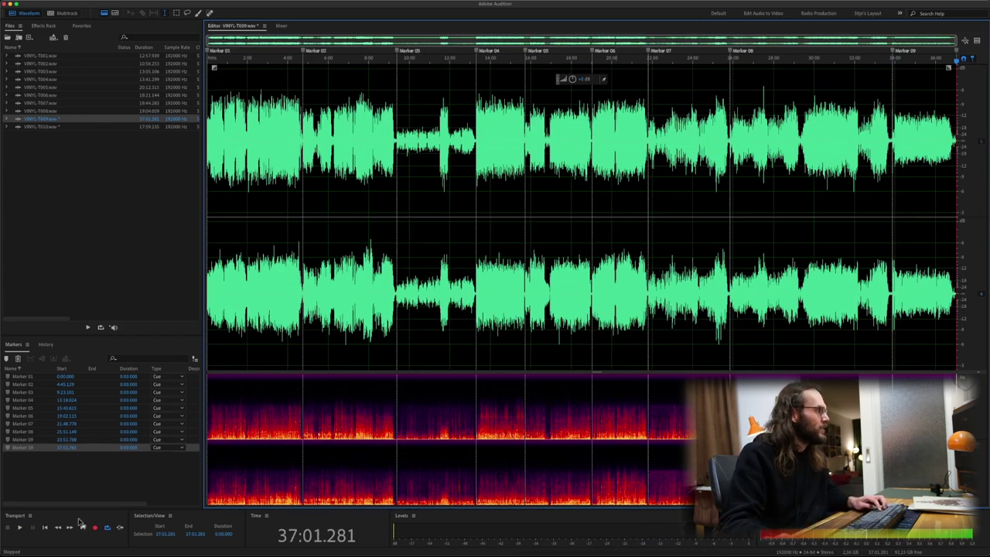
{"action": "left_click", "coordinate": [46, 472]}
{"action": "key", "text": "ctrl+a"}
{"action": "left_click", "coordinate": [28, 359]}
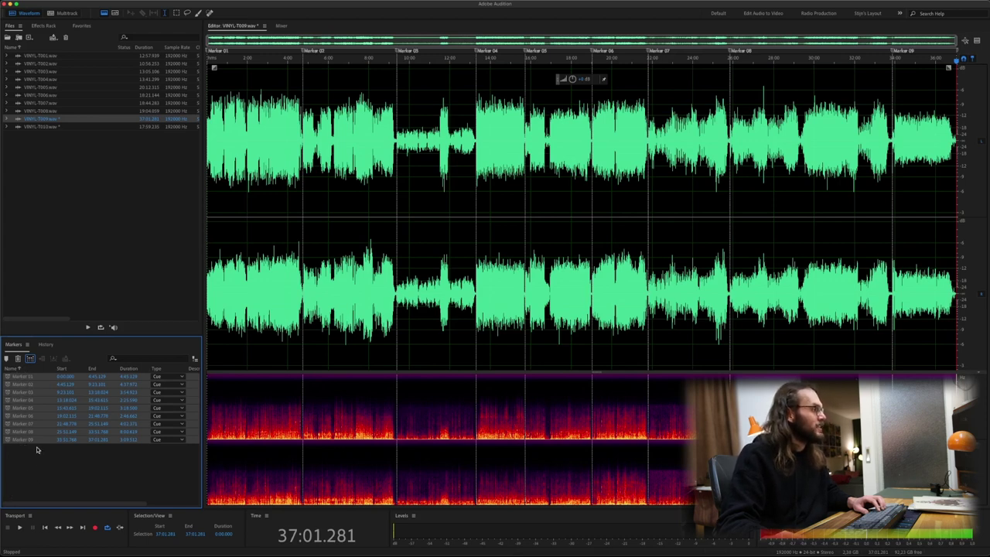
{"action": "left_click", "coordinate": [78, 451]}
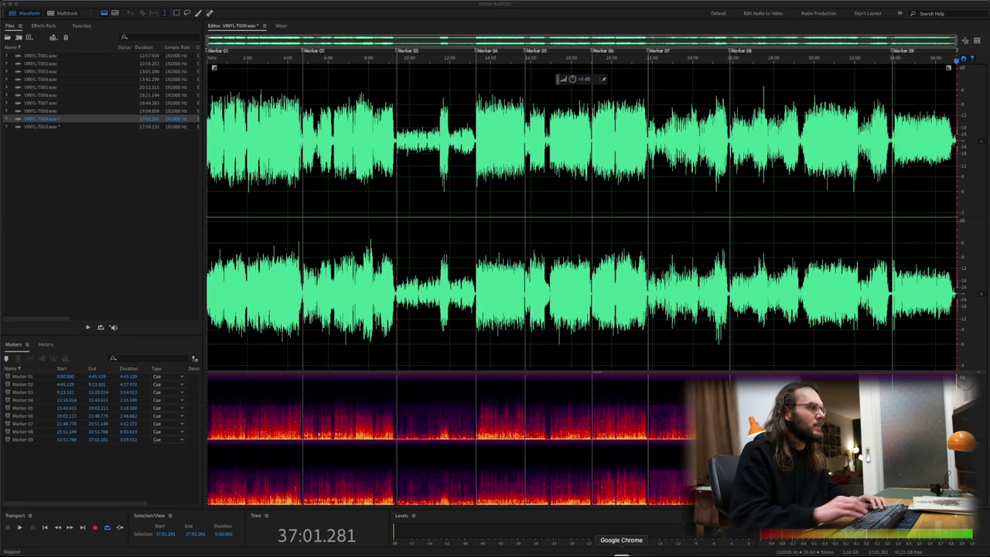
{"action": "left_click", "coordinate": [622, 554]}
{"action": "type", "text": "disco"}
{"action": "key", "text": "Return"}
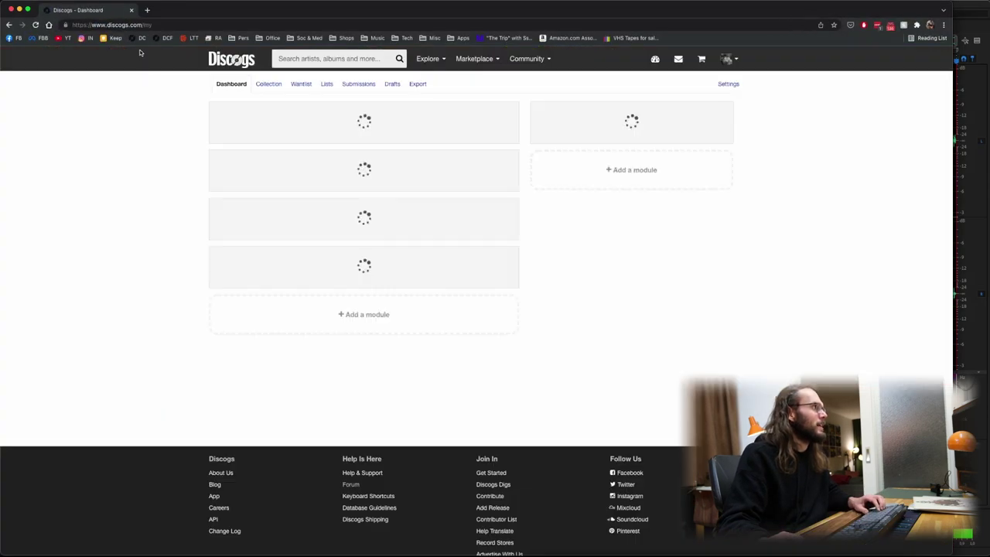
{"action": "left_click", "coordinate": [269, 85]}
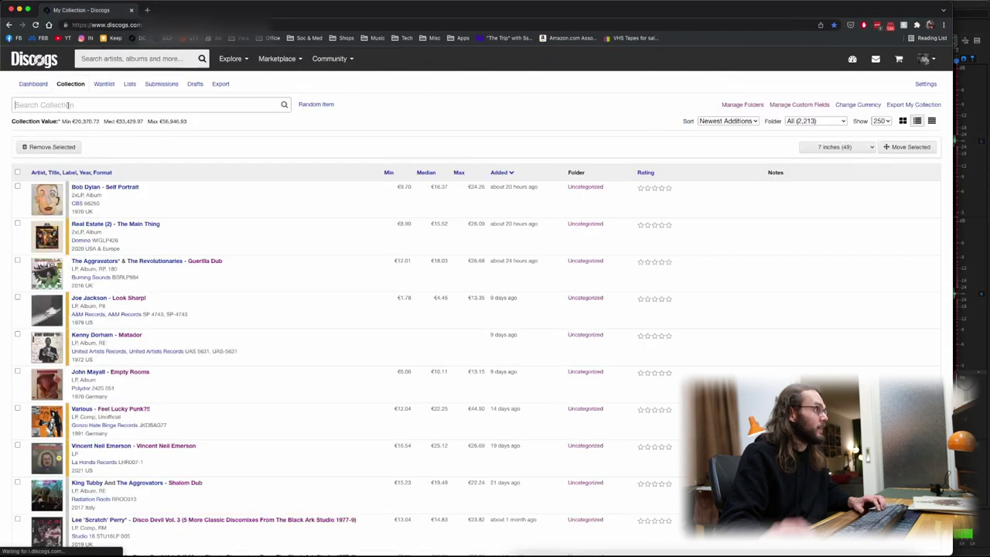
{"action": "type", "text": "catawba"}
{"action": "key", "text": "Return"}
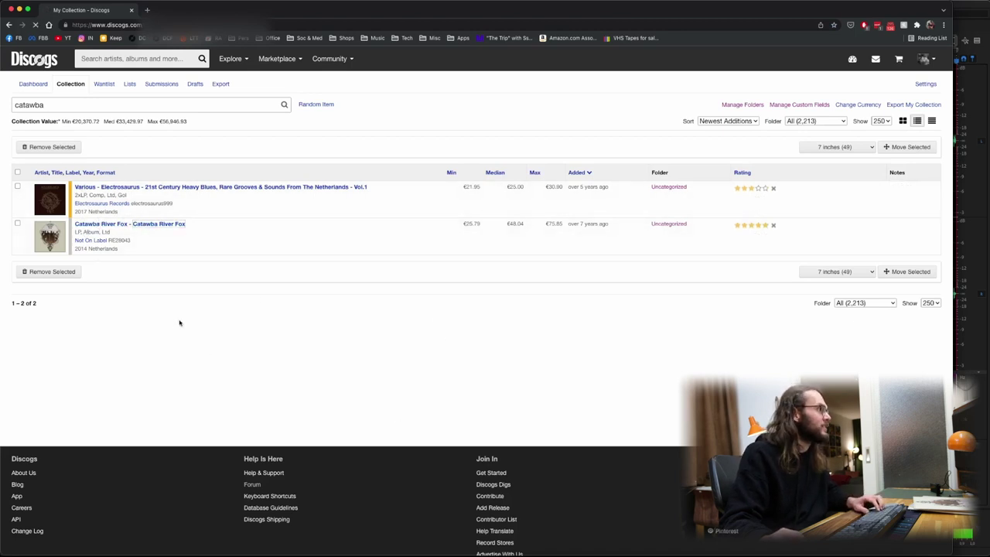
{"action": "scroll", "coordinate": [242, 311], "scroll_direction": "down", "scroll_amount": 2}
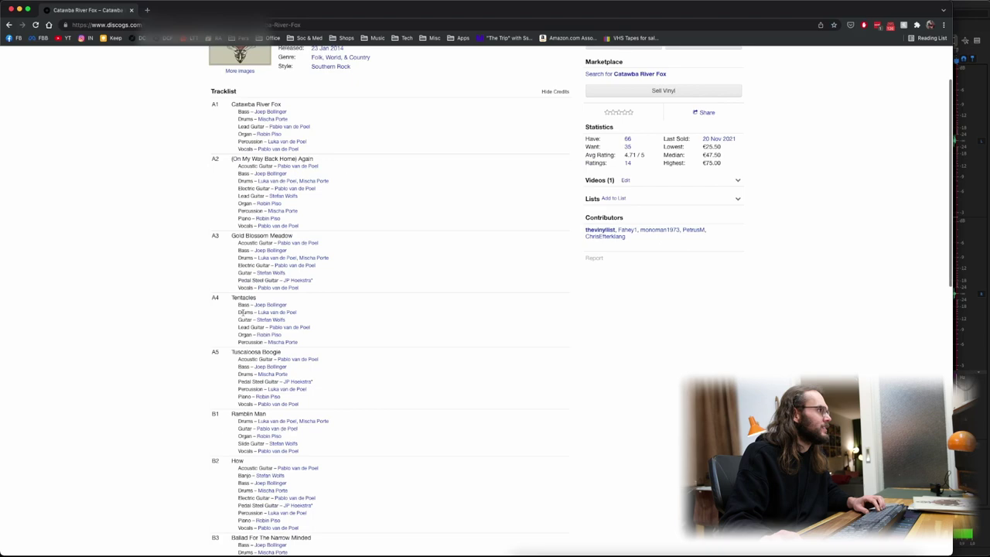
{"action": "scroll", "coordinate": [237, 374], "scroll_direction": "down", "scroll_amount": 4}
{"action": "key", "text": "super+Tab"}
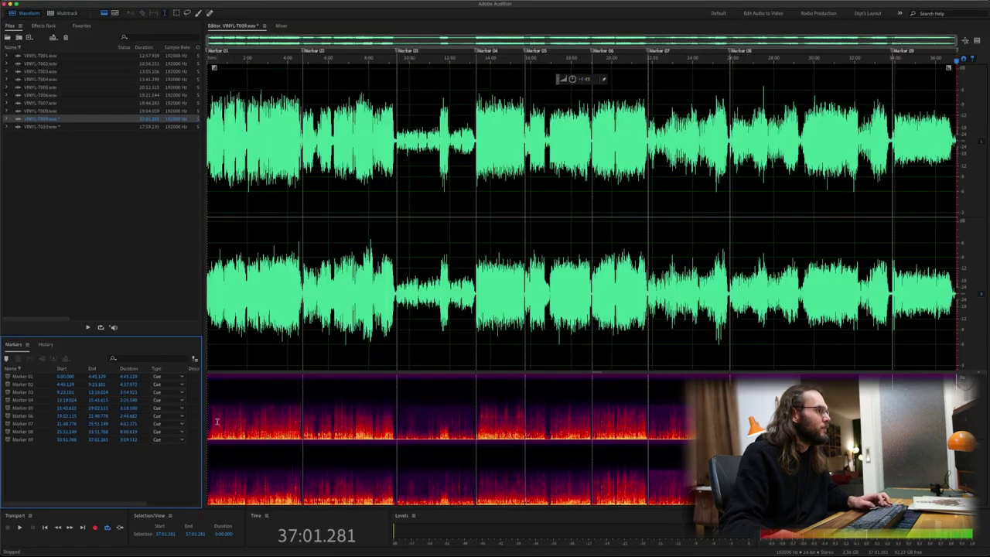
{"action": "left_click_drag", "start_coordinate": [31, 458], "coordinate": [23, 381]}
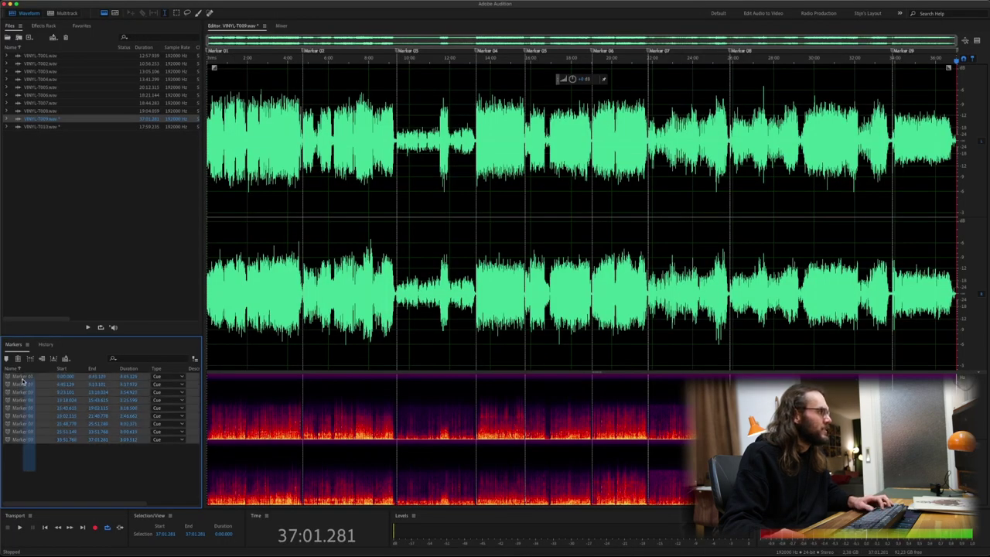
{"action": "left_click", "coordinate": [36, 454]}
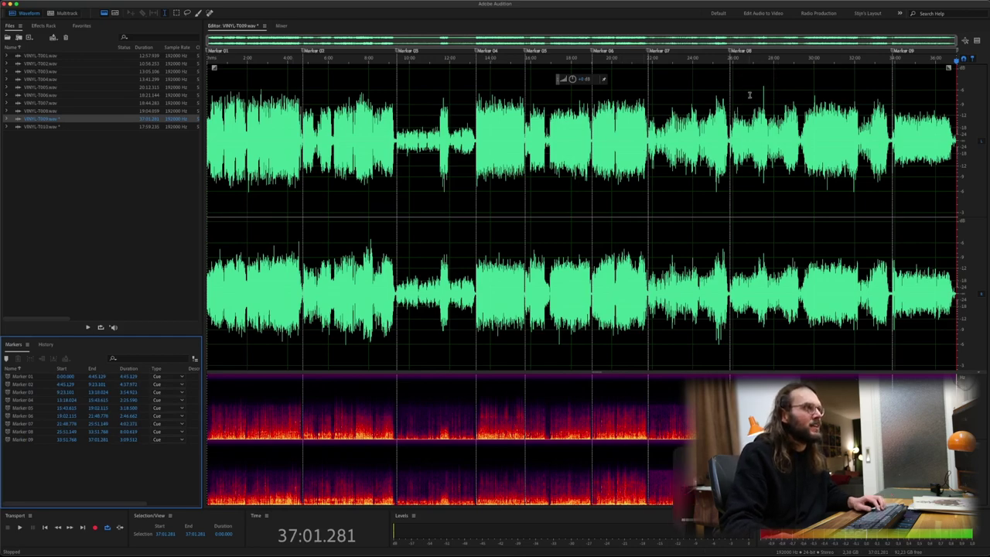
Play the passage from about 27:29.4, stop at the audible click and zoom in on it
{"action": "scroll", "coordinate": [750, 96], "scroll_direction": "up", "scroll_amount": 5}
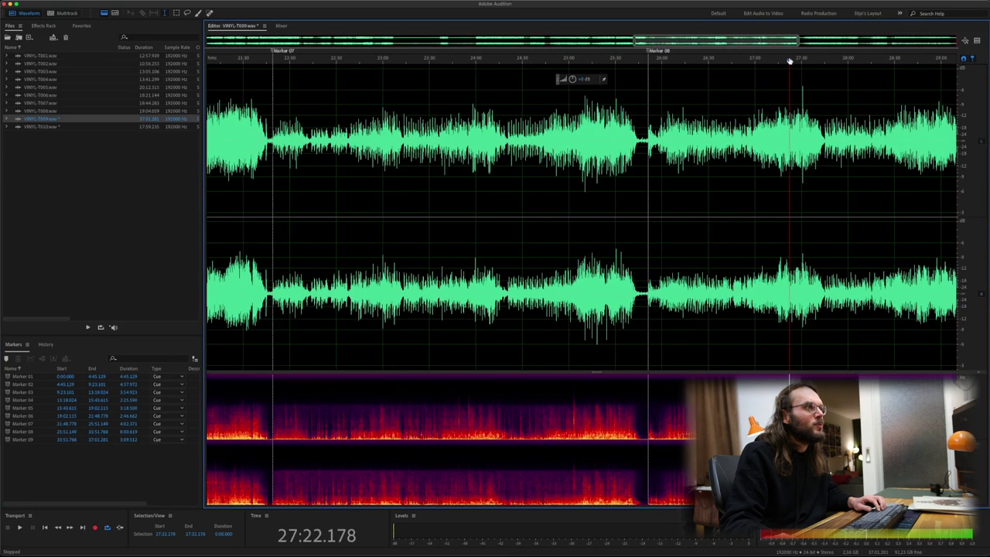
{"action": "scroll", "coordinate": [789, 61], "scroll_direction": "up", "scroll_amount": 3}
{"action": "key", "text": "space"}
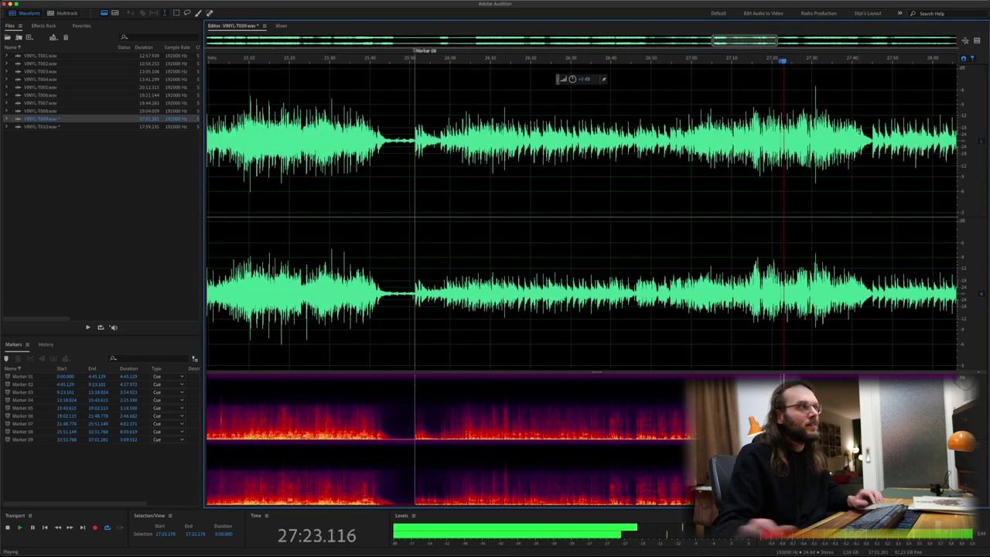
{"action": "scroll", "coordinate": [822, 112], "scroll_direction": "up", "scroll_amount": 4}
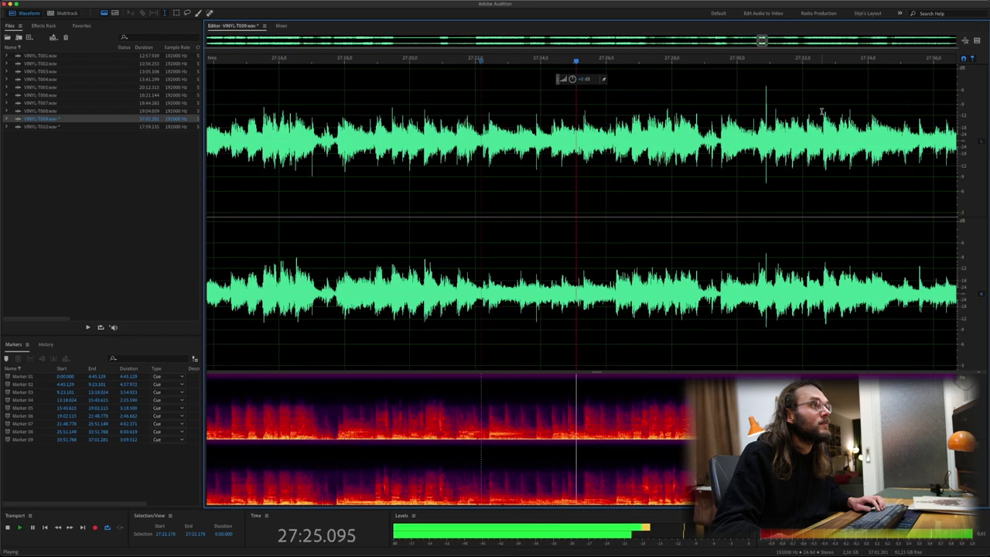
{"action": "left_click", "coordinate": [755, 62]}
{"action": "key", "text": "space"}
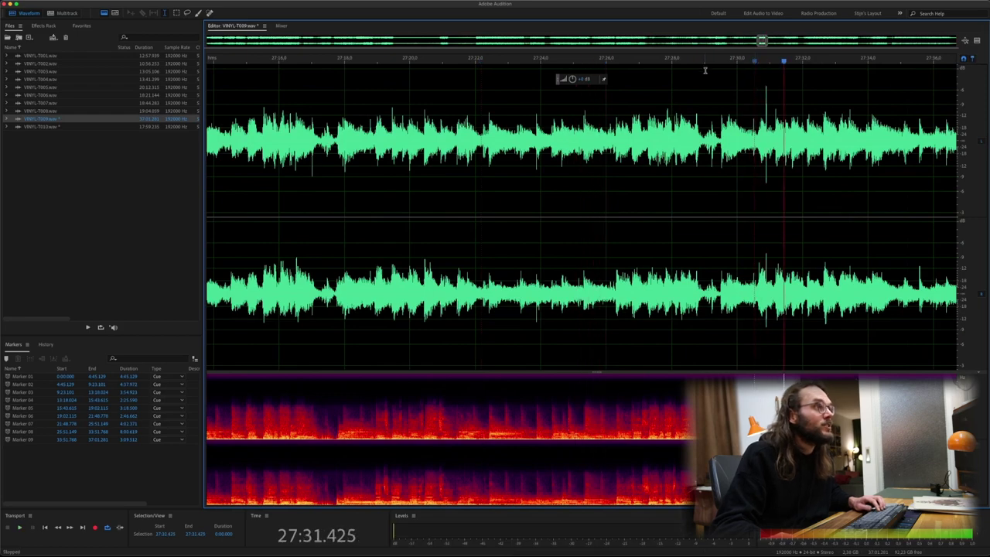
{"action": "key", "text": "space"}
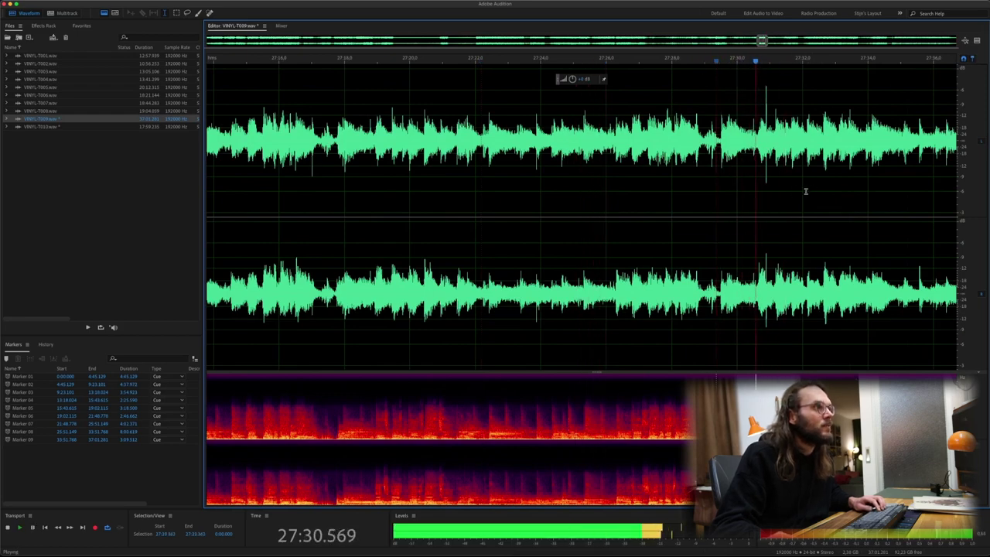
{"action": "key", "text": "space"}
{"action": "scroll", "coordinate": [793, 195], "scroll_direction": "up", "scroll_amount": 6}
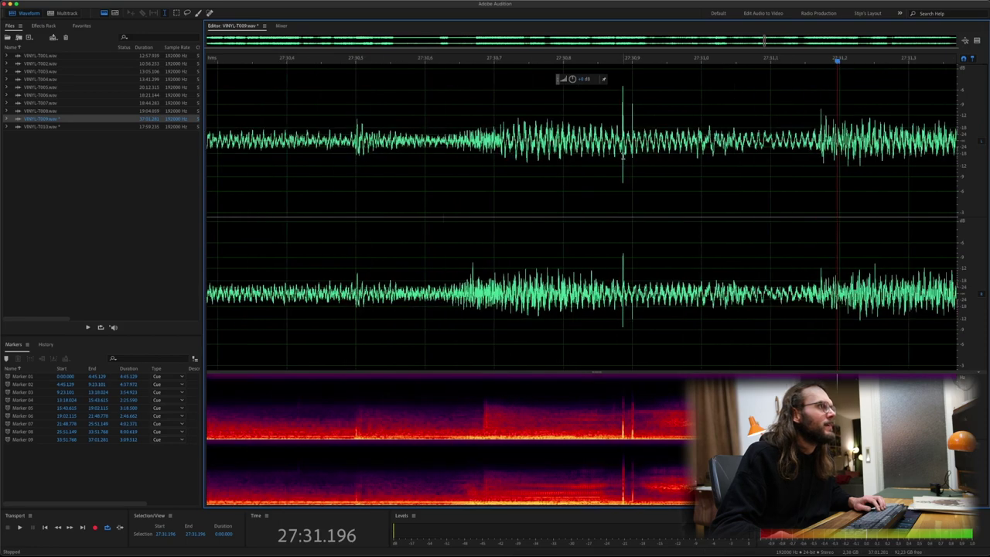
{"action": "scroll", "coordinate": [622, 157], "scroll_direction": "up", "scroll_amount": 2}
{"action": "scroll", "coordinate": [619, 155], "scroll_direction": "up", "scroll_amount": 2}
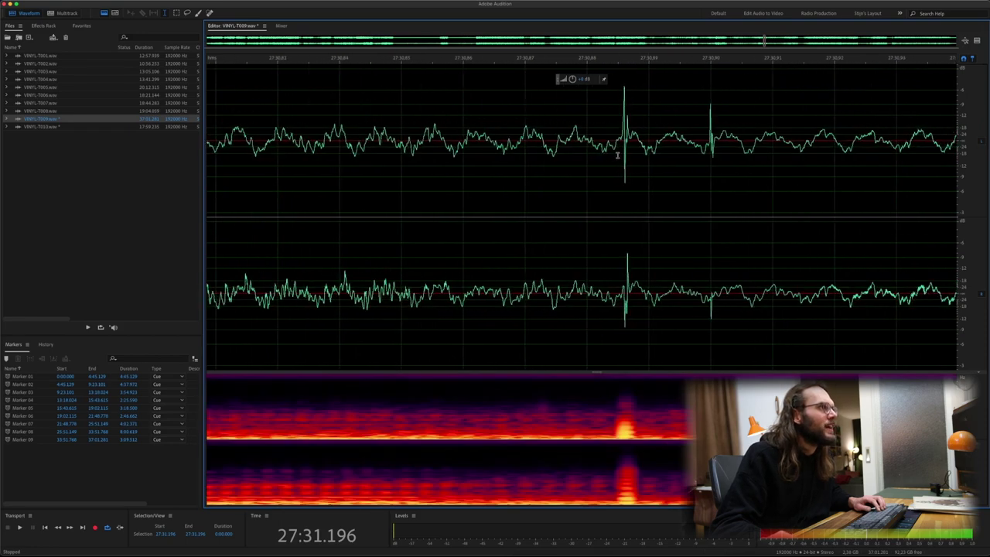
{"action": "scroll", "coordinate": [634, 144], "scroll_direction": "up", "scroll_amount": 2}
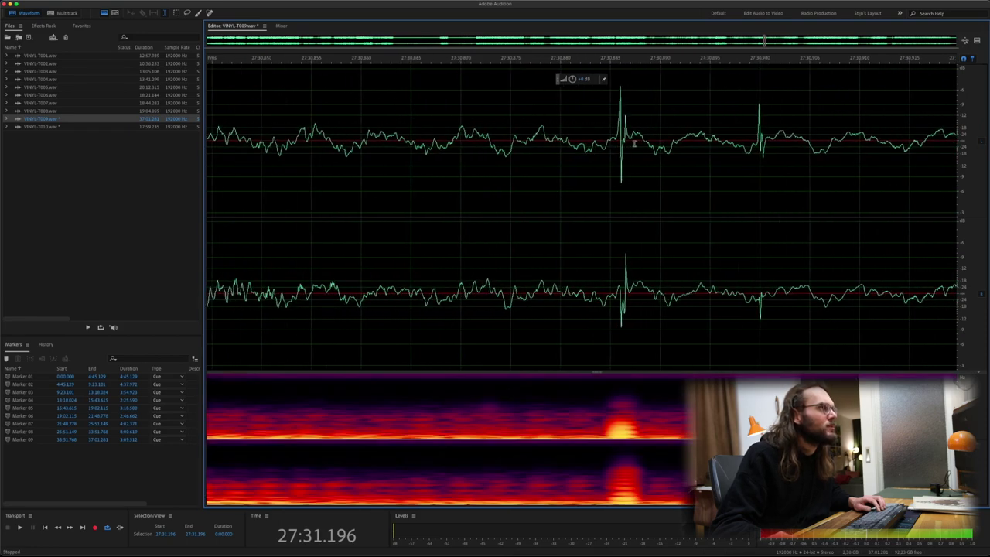
Silence the first click spike just after 27:30.88
{"action": "left_click_drag", "start_coordinate": [610, 144], "coordinate": [639, 144]}
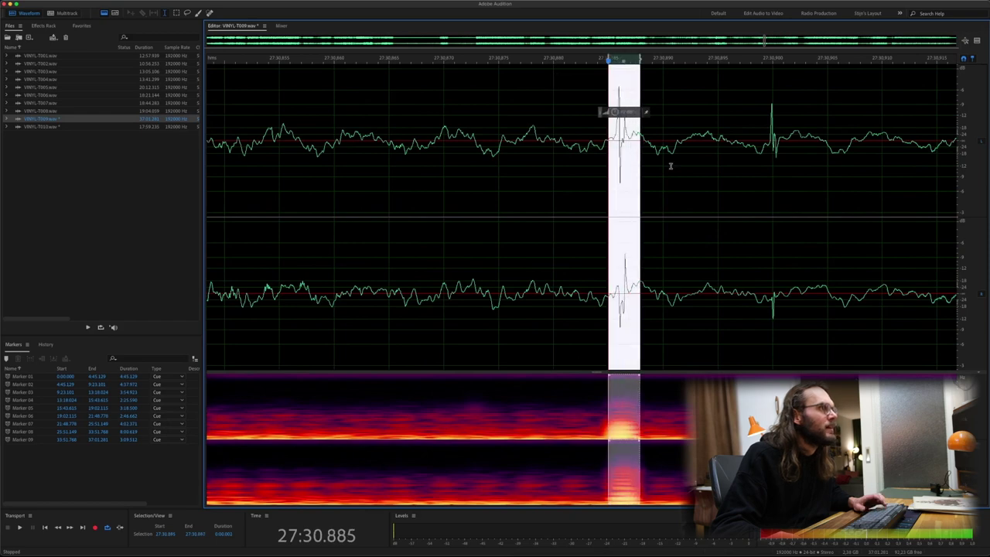
{"action": "key", "text": "super+u"}
{"action": "left_click", "coordinate": [107, 2]}
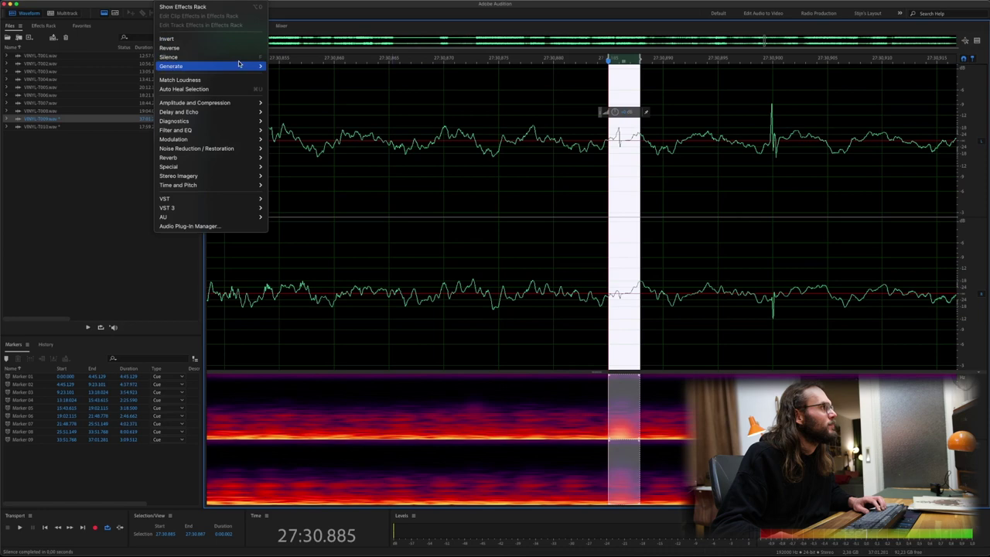
{"action": "left_click", "coordinate": [327, 20]}
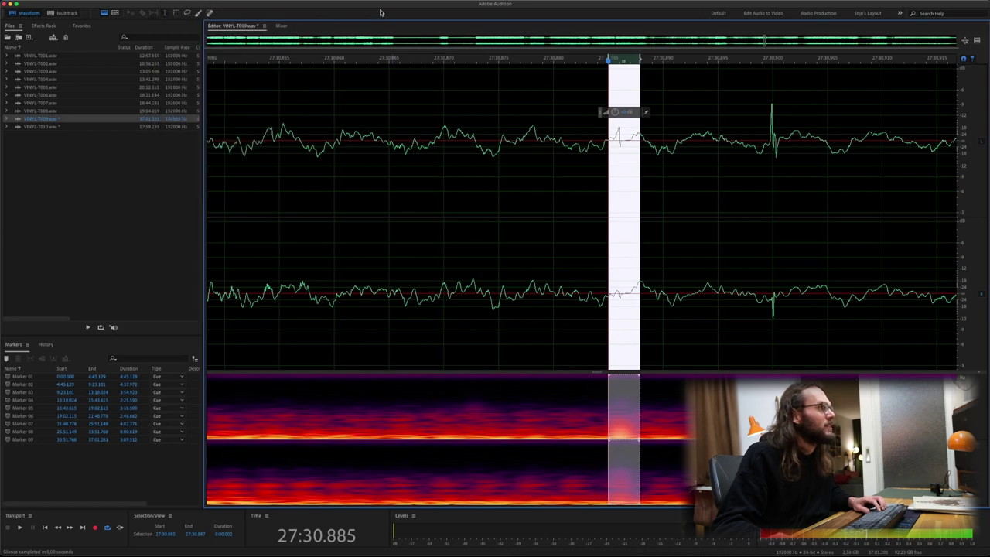
Play the repaired passage from 27:30.813 to check it
{"action": "left_click", "coordinate": [395, 201]}
{"action": "scroll", "coordinate": [391, 200], "scroll_direction": "down", "scroll_amount": 5}
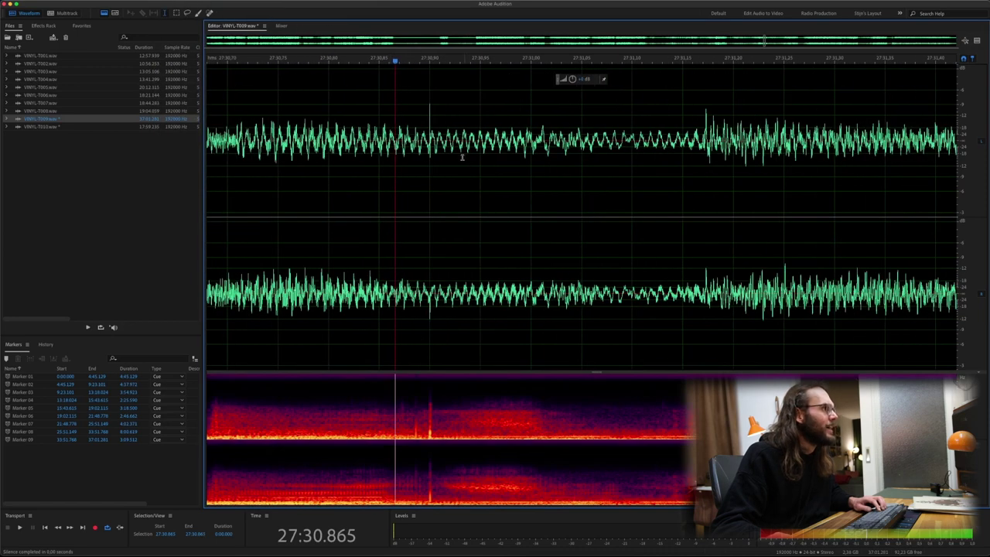
{"action": "left_click", "coordinate": [342, 155]}
{"action": "key", "text": "space"}
{"action": "key", "text": "space"}
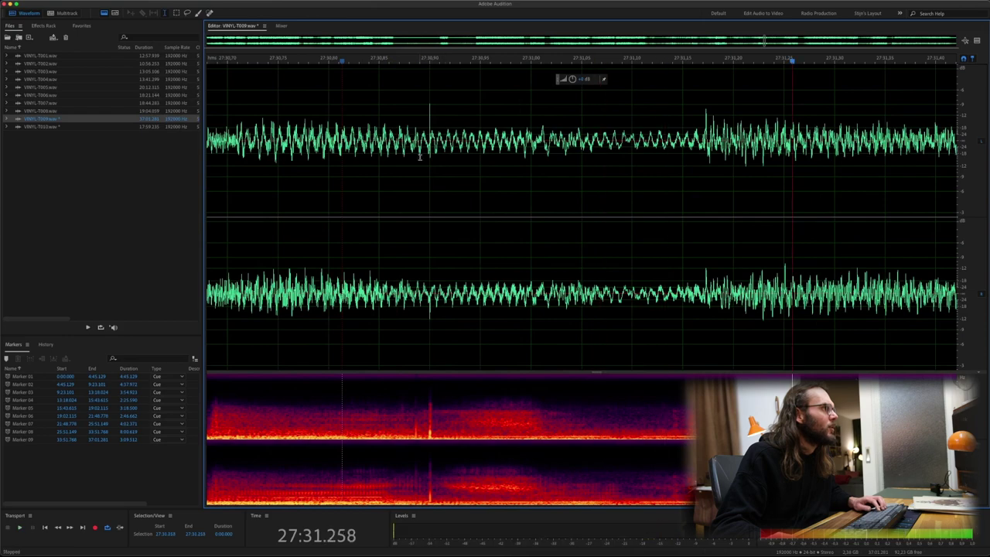
Silence the second click spike after 27:30.899
{"action": "scroll", "coordinate": [433, 146], "scroll_direction": "up", "scroll_amount": 2}
{"action": "scroll", "coordinate": [437, 145], "scroll_direction": "up", "scroll_amount": 8}
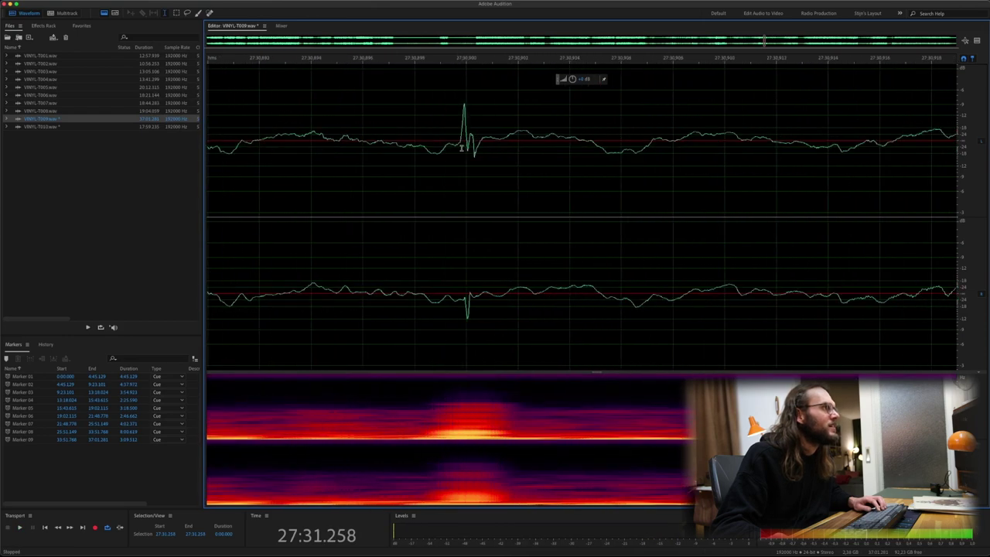
{"action": "left_click_drag", "start_coordinate": [450, 151], "coordinate": [489, 154]}
{"action": "key", "text": "ctrl+shift+s"}
Play the repaired stretch from 27:30.269 to confirm it sounds clean
{"action": "scroll", "coordinate": [627, 214], "scroll_direction": "down", "scroll_amount": 6}
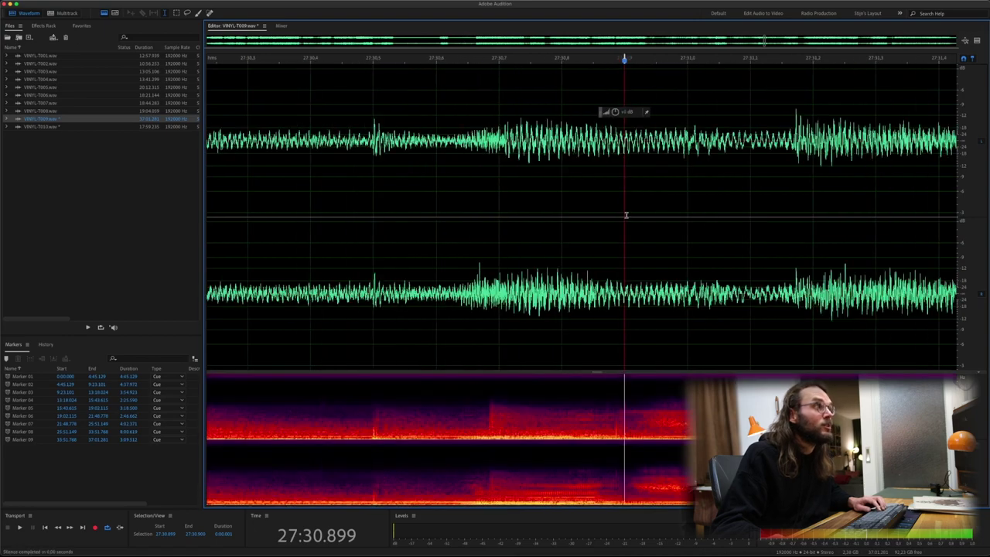
{"action": "scroll", "coordinate": [627, 214], "scroll_direction": "down", "scroll_amount": 3}
{"action": "left_click", "coordinate": [736, 232]}
{"action": "key", "text": "space"}
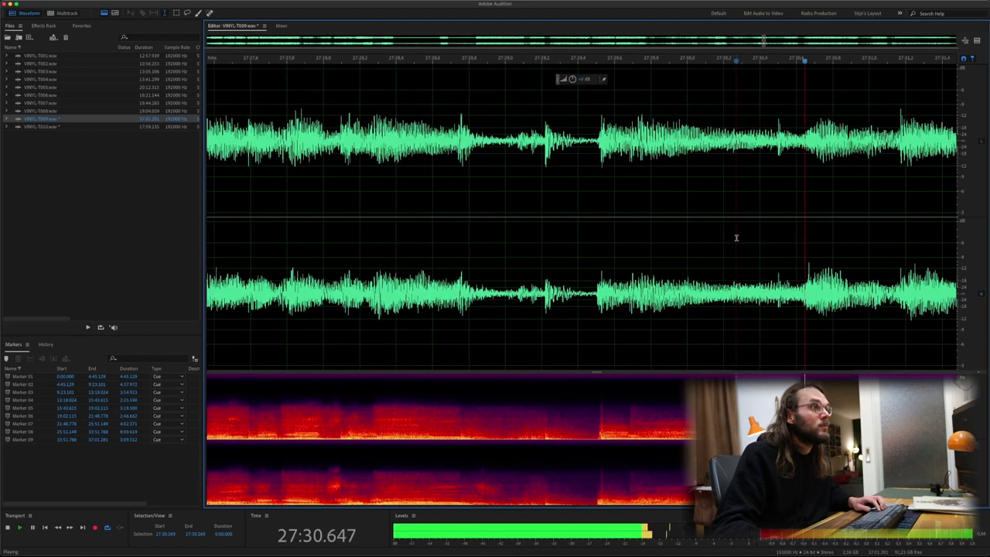
{"action": "scroll", "coordinate": [736, 237], "scroll_direction": "down", "scroll_amount": 10}
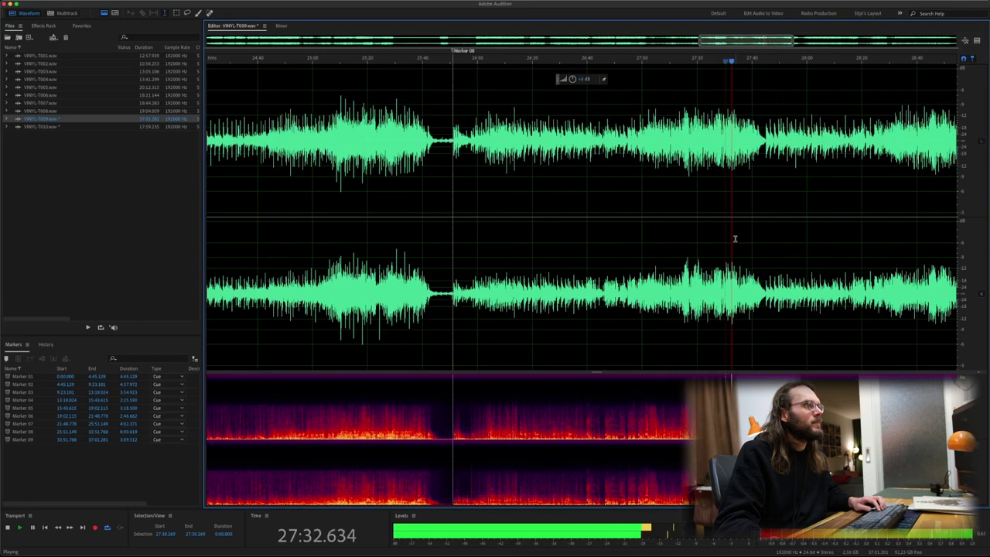
{"action": "scroll", "coordinate": [735, 238], "scroll_direction": "up", "scroll_amount": 3}
{"action": "key", "text": "space"}
{"action": "scroll", "coordinate": [797, 174], "scroll_direction": "up", "scroll_amount": 5}
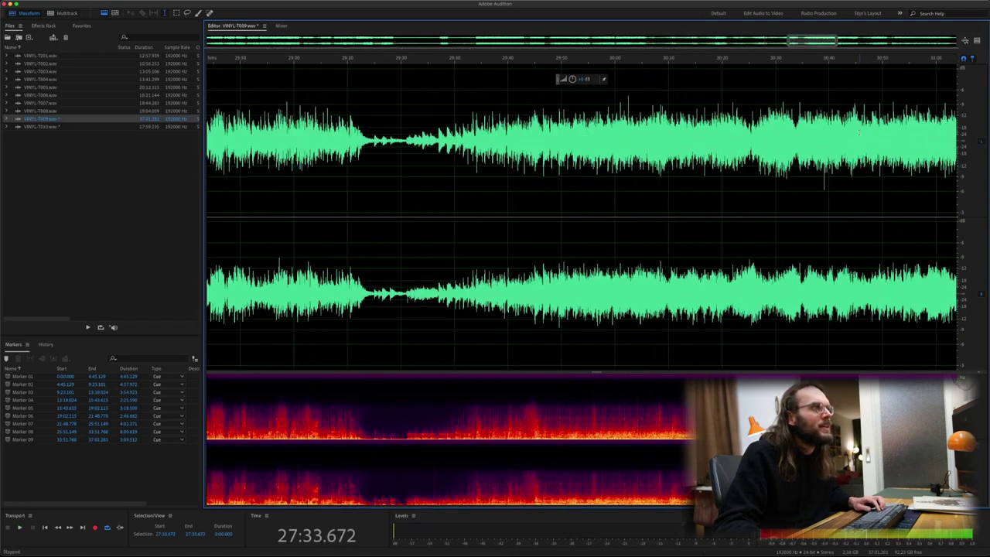
{"action": "scroll", "coordinate": [797, 174], "scroll_direction": "up", "scroll_amount": 2}
{"action": "left_click", "coordinate": [797, 173]}
{"action": "key", "text": "space"}
{"action": "scroll", "coordinate": [805, 181], "scroll_direction": "up", "scroll_amount": 3}
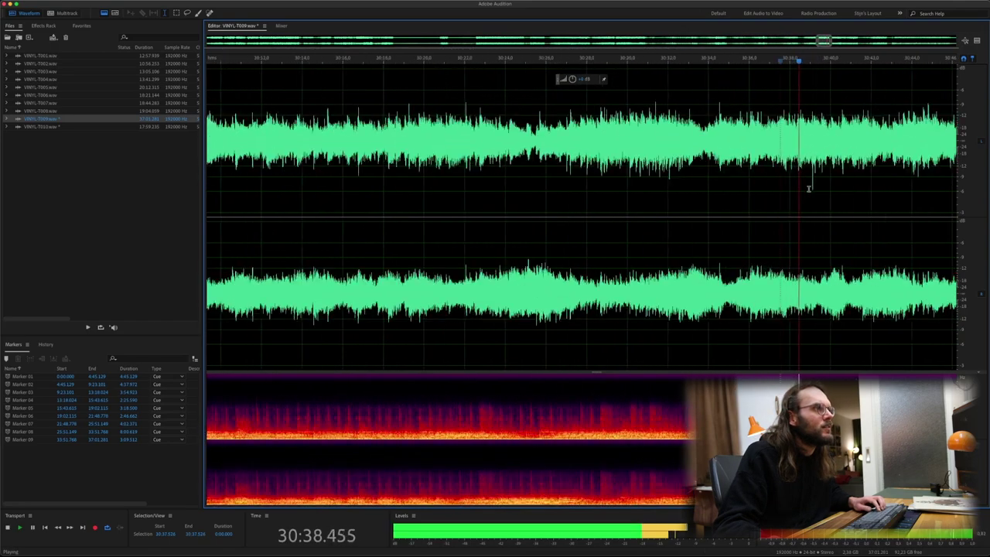
{"action": "scroll", "coordinate": [810, 187], "scroll_direction": "down", "scroll_amount": 8}
{"action": "key", "text": "space"}
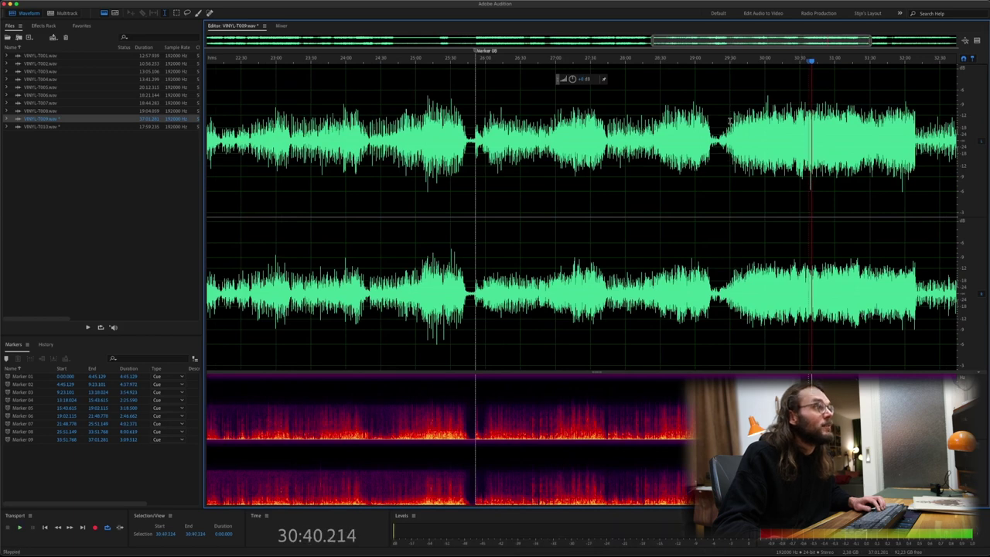
{"action": "left_click", "coordinate": [900, 60]}
{"action": "key", "text": "space"}
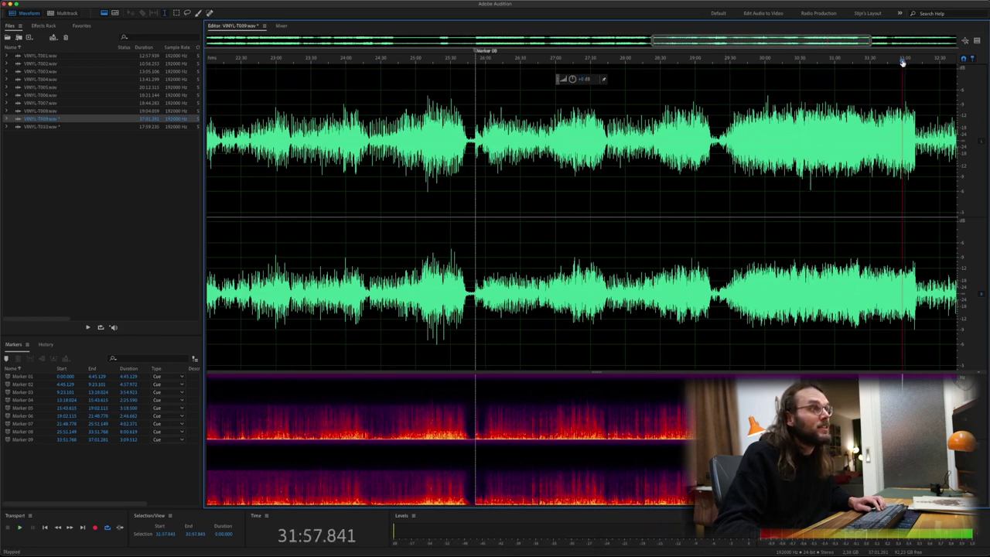
{"action": "left_click", "coordinate": [900, 60]}
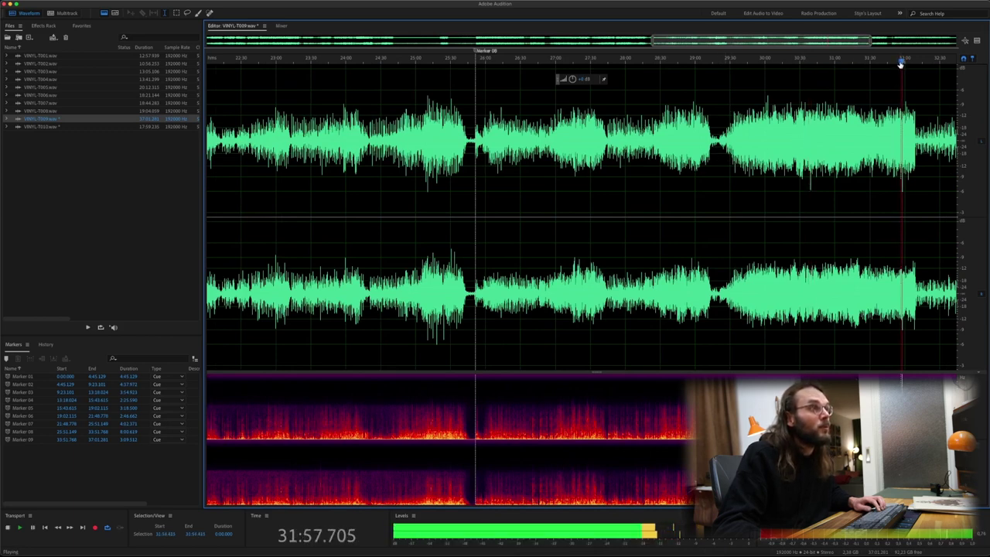
{"action": "key", "text": "space"}
{"action": "scroll", "coordinate": [613, 216], "scroll_direction": "down", "scroll_amount": 5}
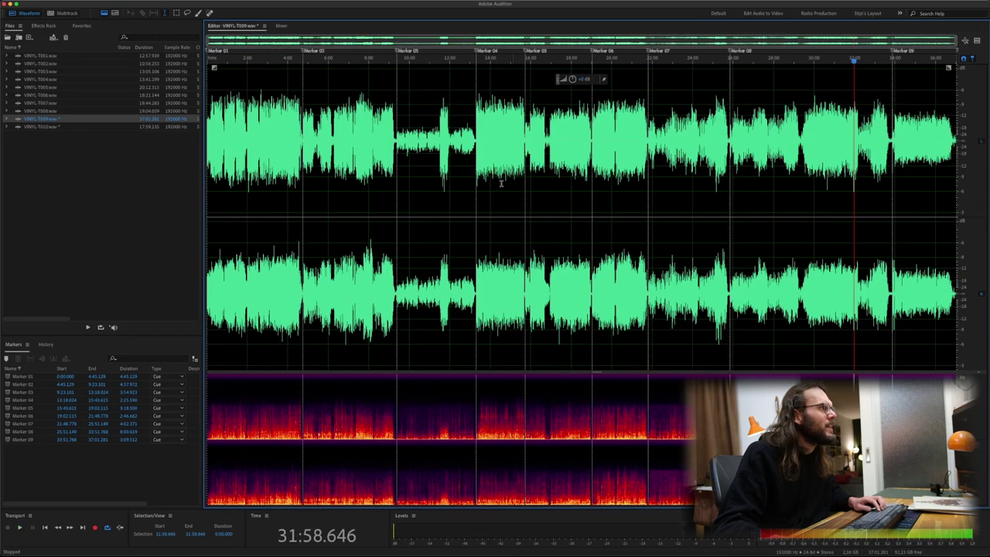
{"action": "scroll", "coordinate": [443, 141], "scroll_direction": "up", "scroll_amount": 10}
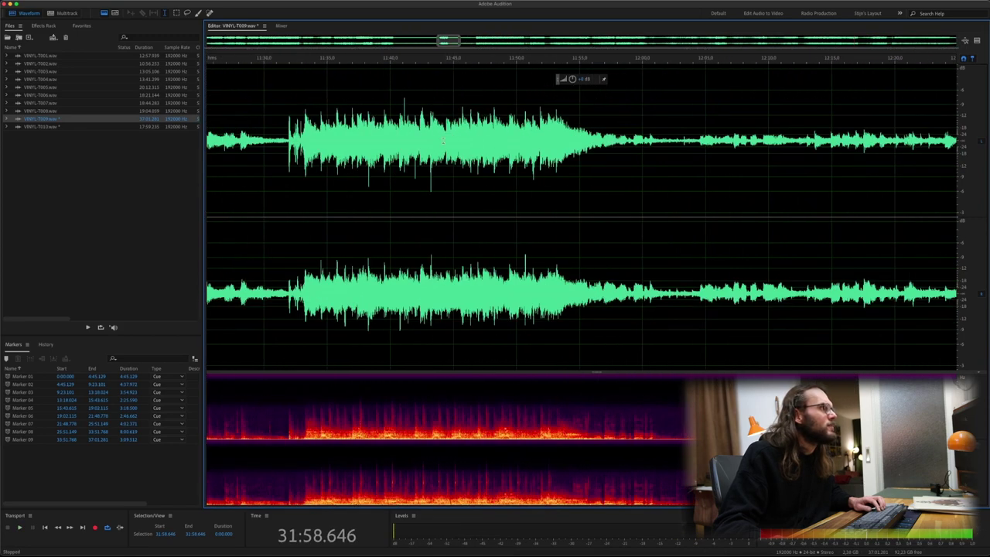
{"action": "left_click", "coordinate": [361, 141]}
{"action": "key", "text": "space"}
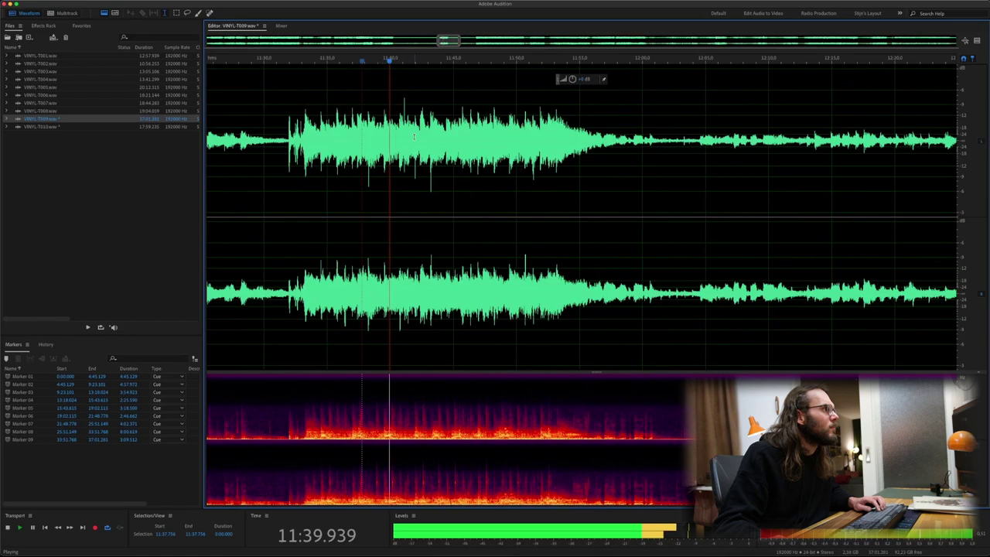
{"action": "key", "text": "space"}
{"action": "scroll", "coordinate": [402, 124], "scroll_direction": "up", "scroll_amount": 10}
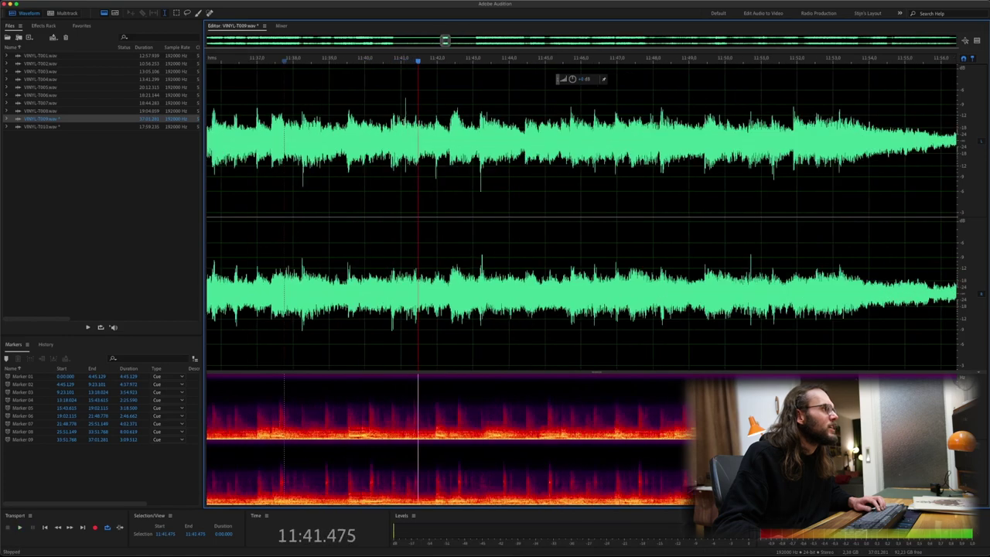
{"action": "scroll", "coordinate": [448, 147], "scroll_direction": "up", "scroll_amount": 8}
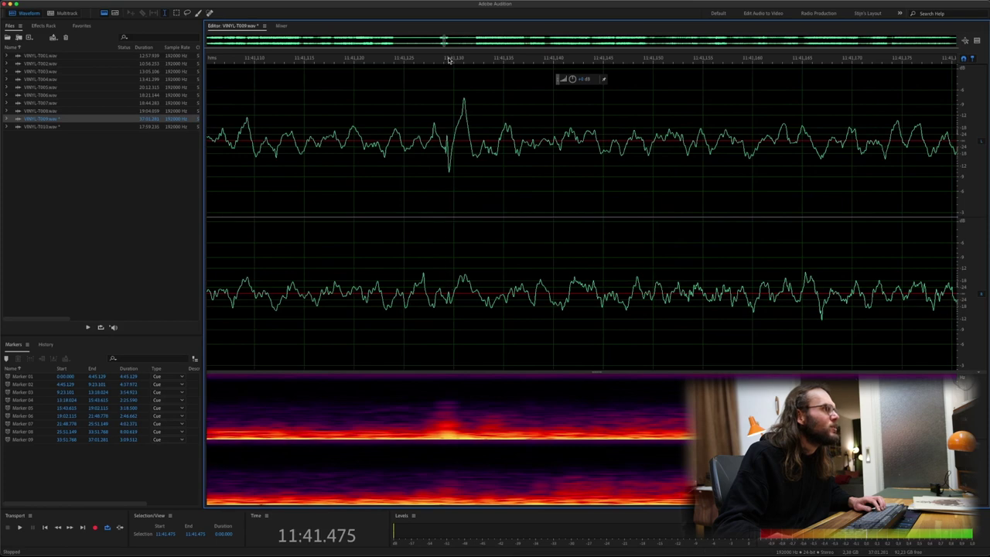
{"action": "left_click_drag", "start_coordinate": [423, 139], "coordinate": [487, 143]}
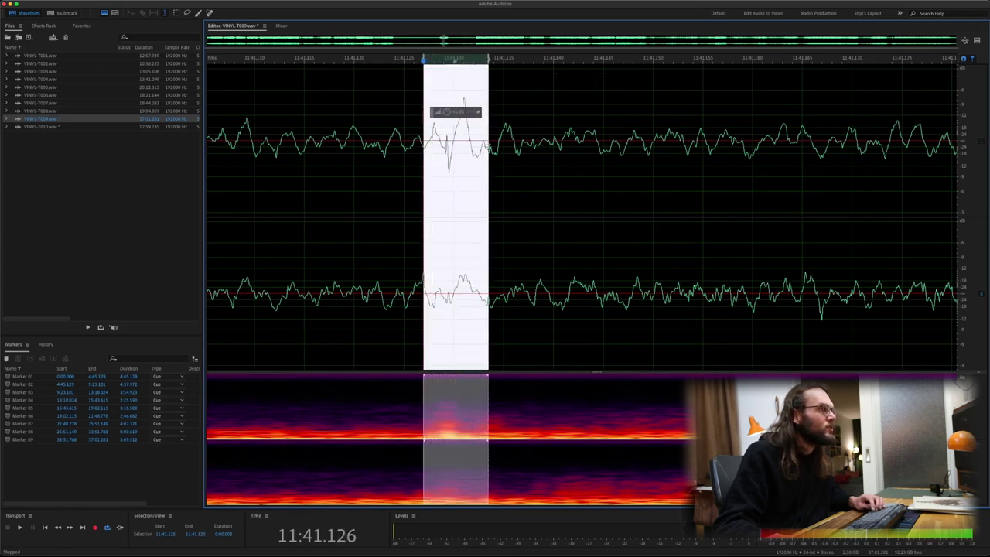
{"action": "key", "text": "Down"}
{"action": "key", "text": "Up"}
{"action": "key", "text": "ctrl+u"}
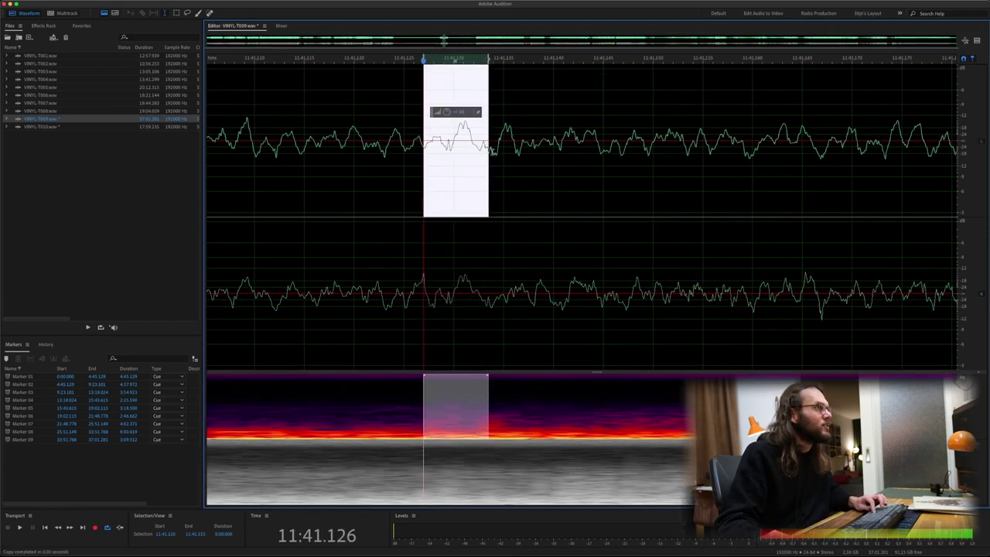
{"action": "scroll", "coordinate": [492, 148], "scroll_direction": "down", "scroll_amount": 8}
{"action": "left_click", "coordinate": [344, 237]}
{"action": "key", "text": "space"}
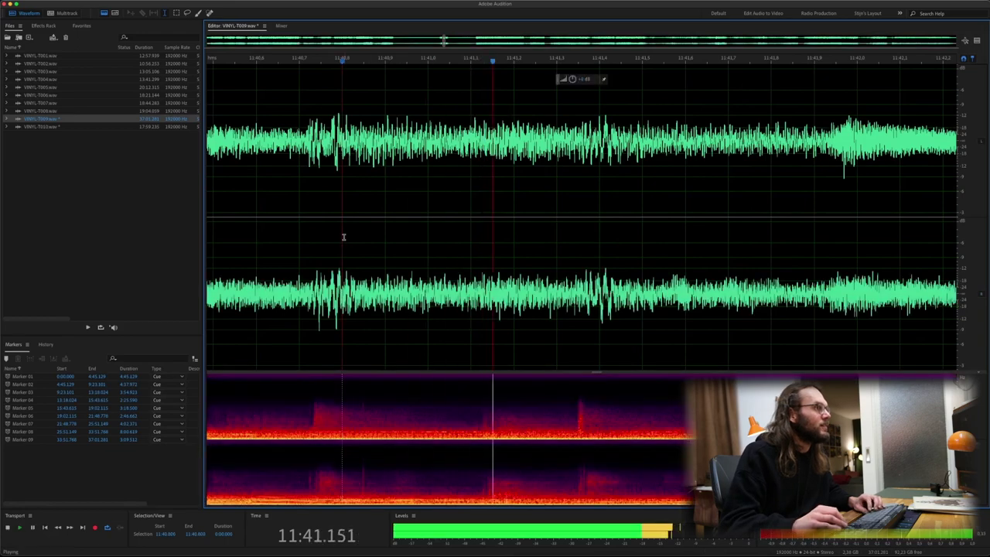
{"action": "key", "text": "space"}
{"action": "scroll", "coordinate": [373, 238], "scroll_direction": "down", "scroll_amount": 10}
{"action": "scroll", "coordinate": [587, 238], "scroll_direction": "down", "scroll_amount": 5}
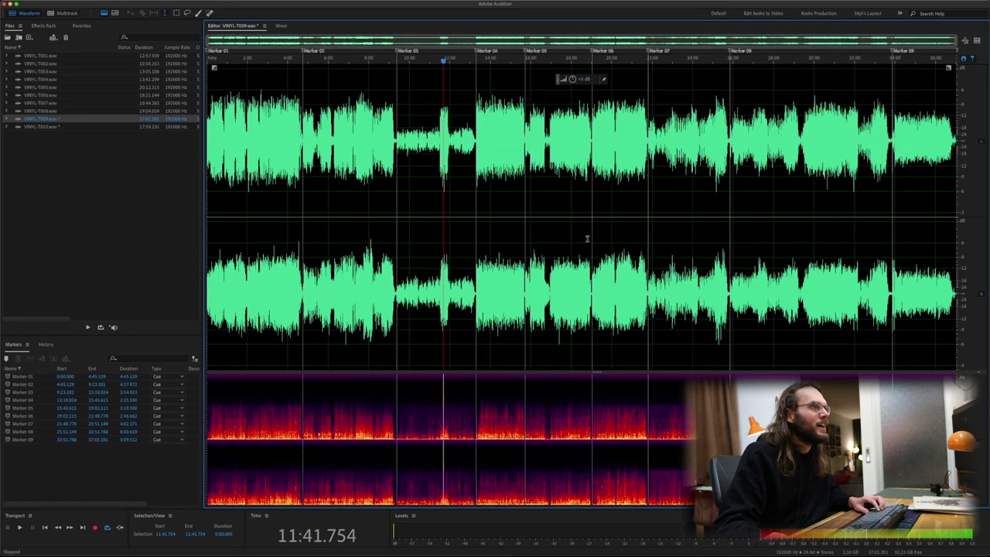
{"action": "scroll", "coordinate": [827, 179], "scroll_direction": "up", "scroll_amount": 15}
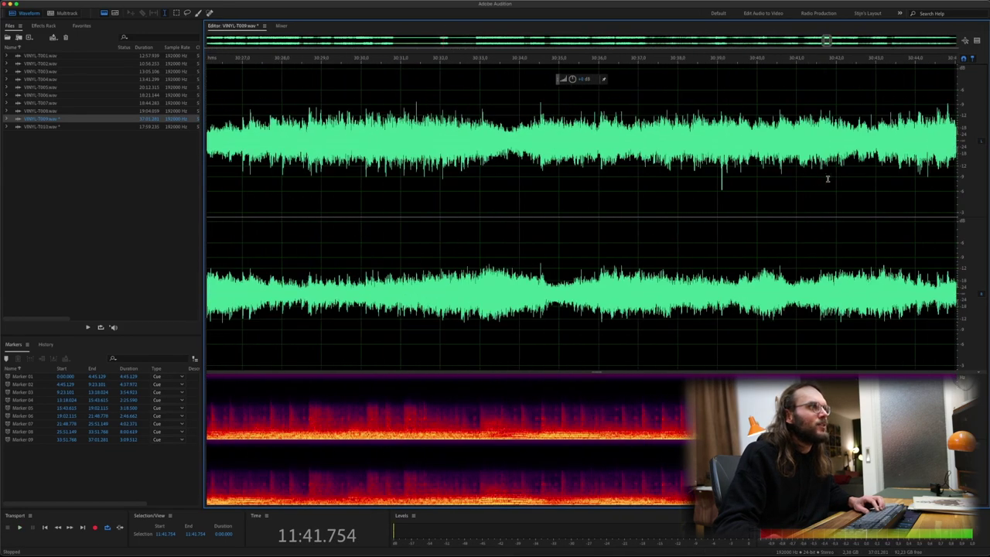
{"action": "left_click", "coordinate": [681, 164]}
{"action": "key", "text": "space"}
{"action": "key", "text": "space"}
{"action": "scroll", "coordinate": [762, 172], "scroll_direction": "down", "scroll_amount": 12}
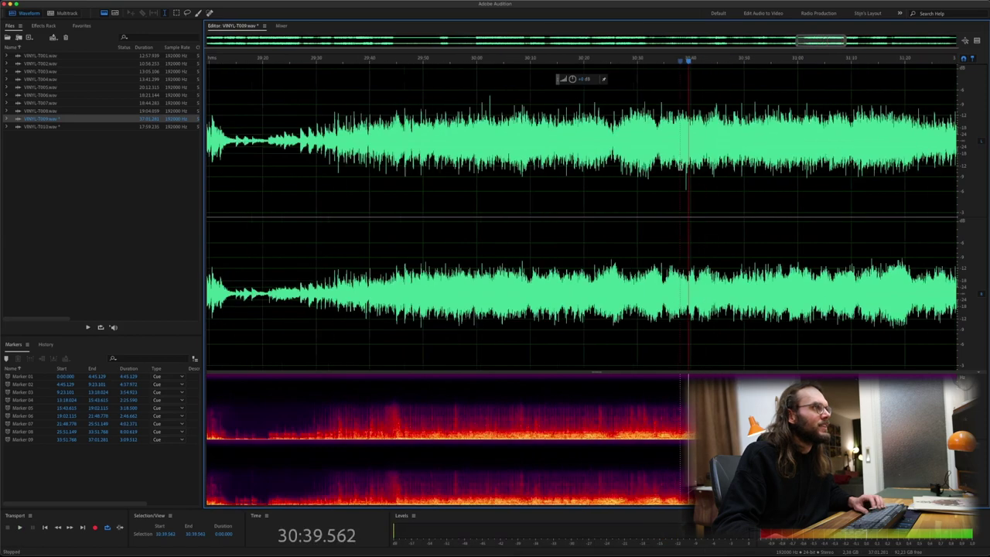
{"action": "scroll", "coordinate": [782, 178], "scroll_direction": "up", "scroll_amount": 12}
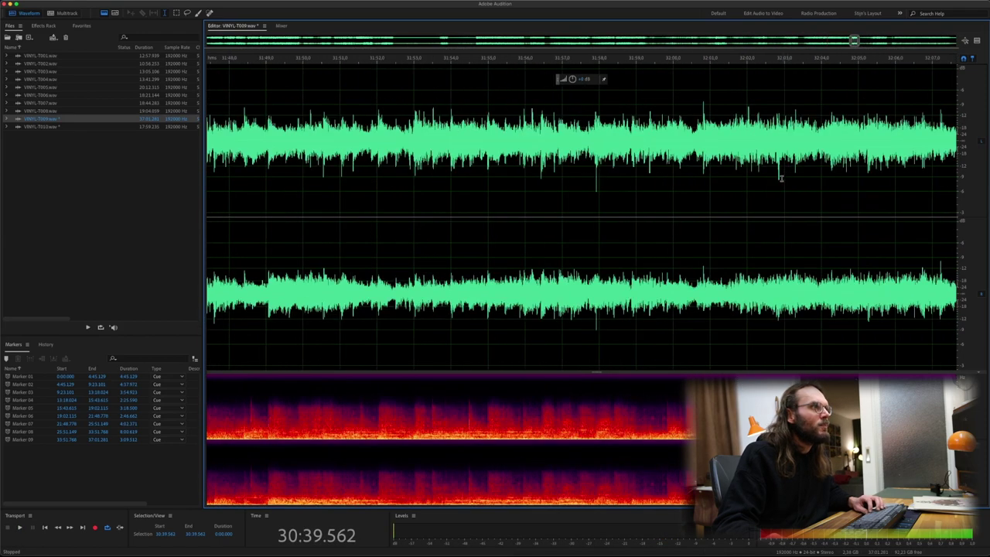
{"action": "left_click", "coordinate": [568, 191]}
{"action": "key", "text": "space"}
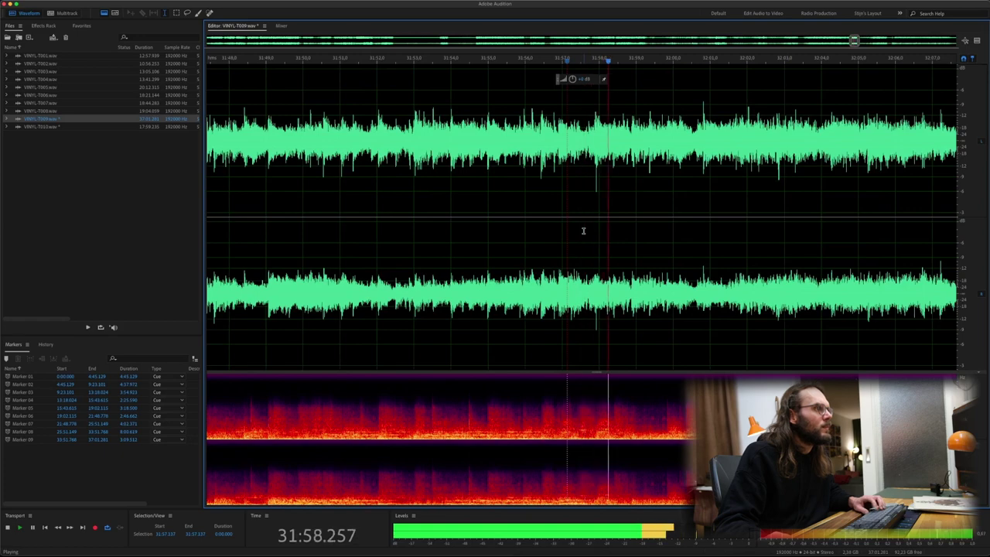
{"action": "scroll", "coordinate": [581, 228], "scroll_direction": "down", "scroll_amount": 12}
{"action": "scroll", "coordinate": [582, 229], "scroll_direction": "down", "scroll_amount": 2}
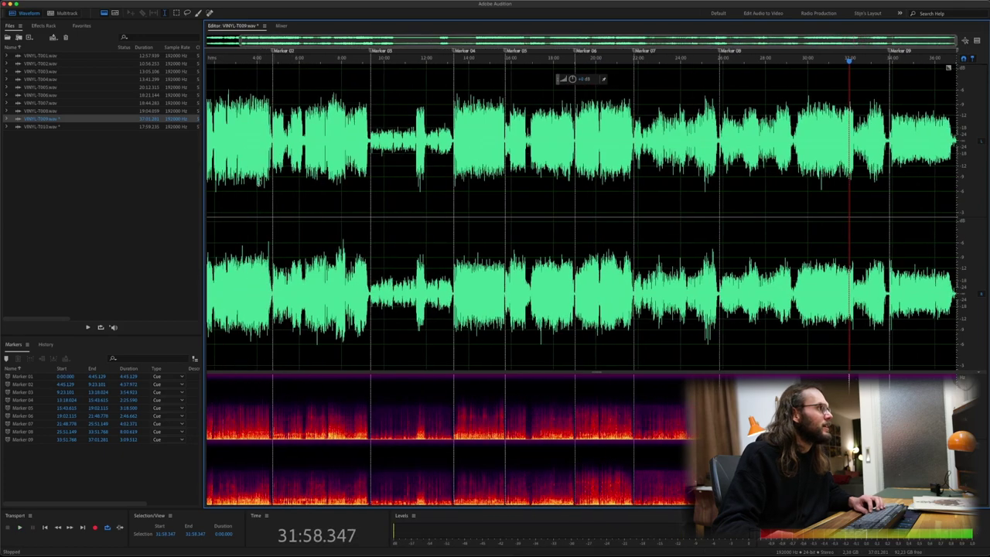
{"action": "scroll", "coordinate": [281, 225], "scroll_direction": "up", "scroll_amount": 6}
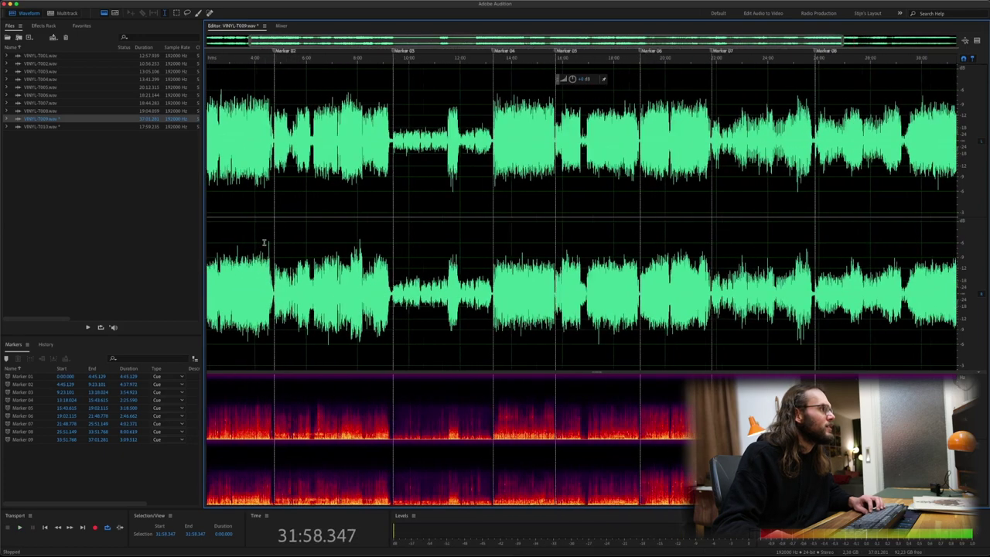
{"action": "left_click", "coordinate": [281, 224]}
{"action": "key", "text": "space"}
{"action": "scroll", "coordinate": [281, 224], "scroll_direction": "up", "scroll_amount": 10}
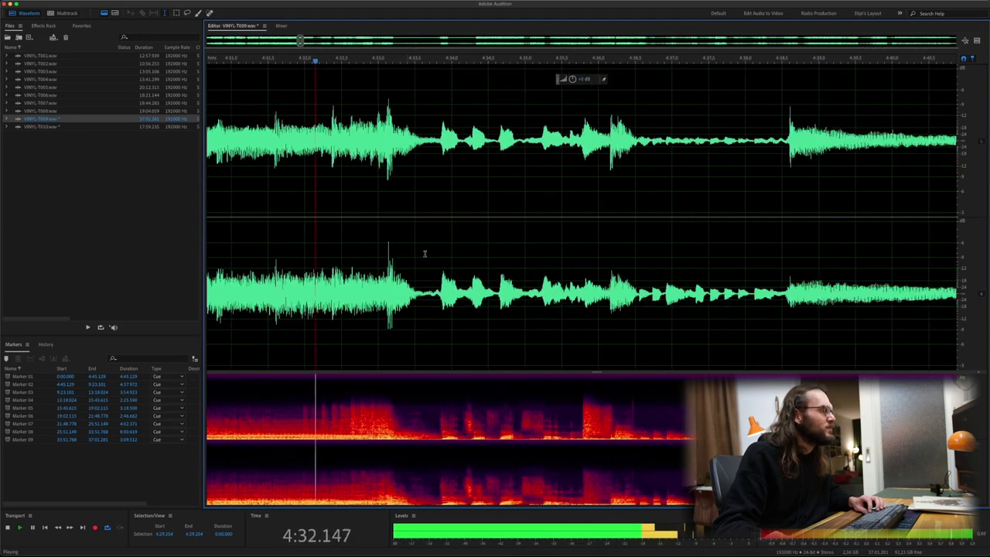
{"action": "scroll", "coordinate": [582, 255], "scroll_direction": "down", "scroll_amount": 2}
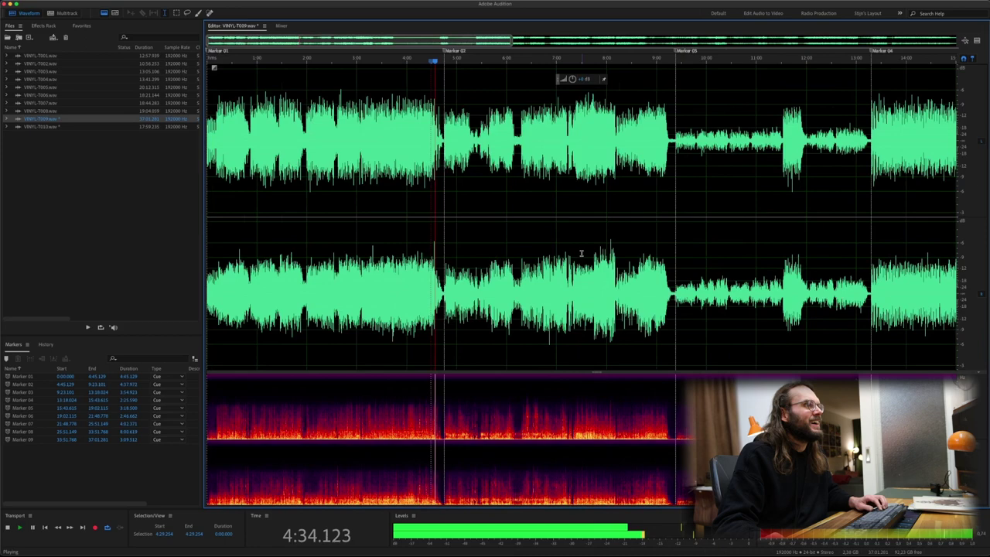
{"action": "key", "text": "backslash"}
{"action": "key", "text": "space"}
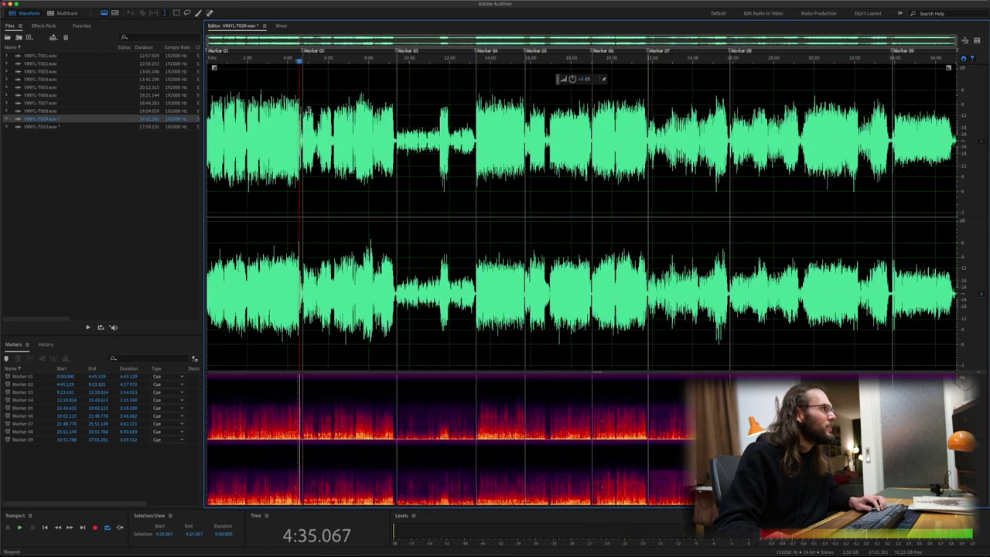
{"action": "left_click", "coordinate": [477, 203]}
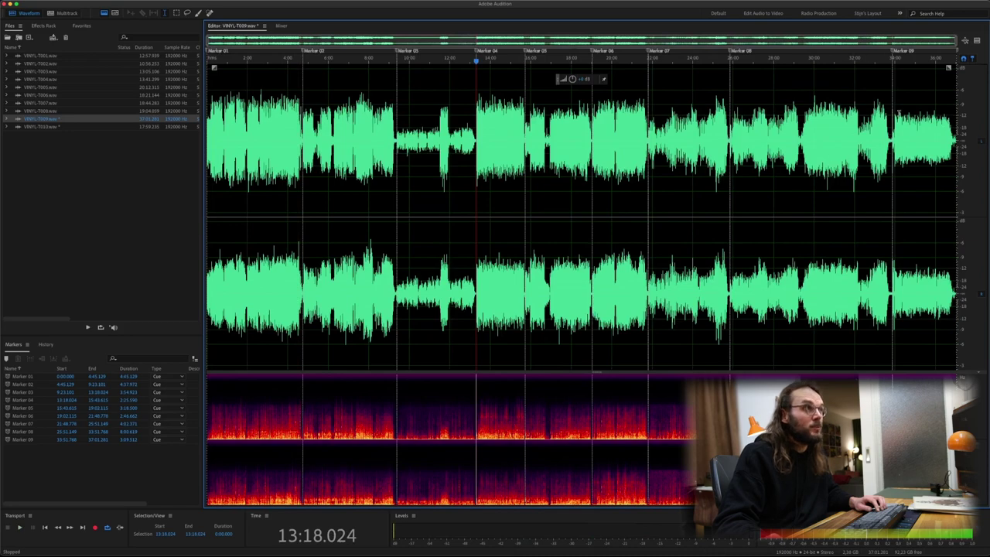
{"action": "scroll", "coordinate": [964, 103], "scroll_direction": "down", "scroll_amount": 3}
Normalize the whole recording to 0 dB
{"action": "scroll", "coordinate": [966, 104], "scroll_direction": "up", "scroll_amount": 3}
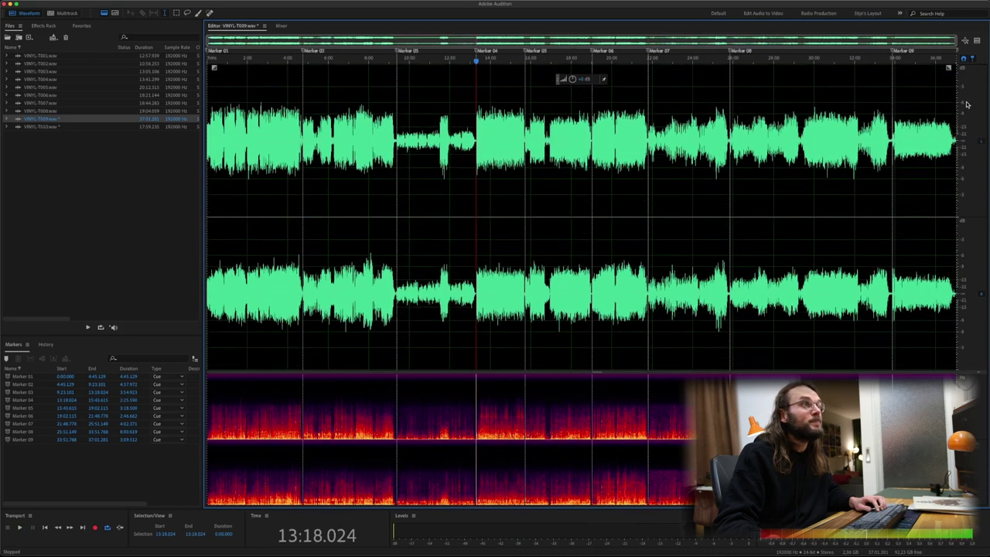
{"action": "scroll", "coordinate": [967, 103], "scroll_direction": "down", "scroll_amount": 1}
{"action": "key", "text": "ctrl+shift+n"}
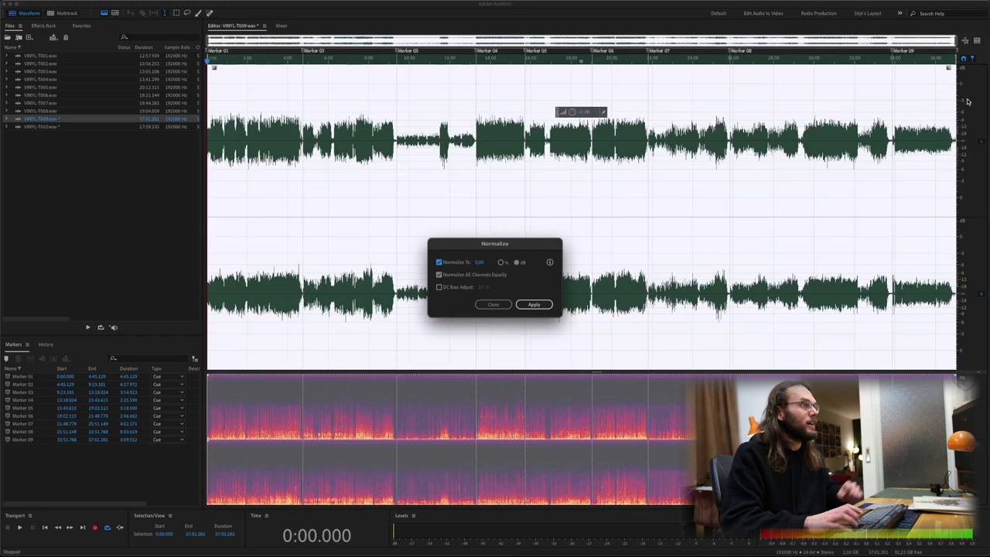
{"action": "key", "text": "Return"}
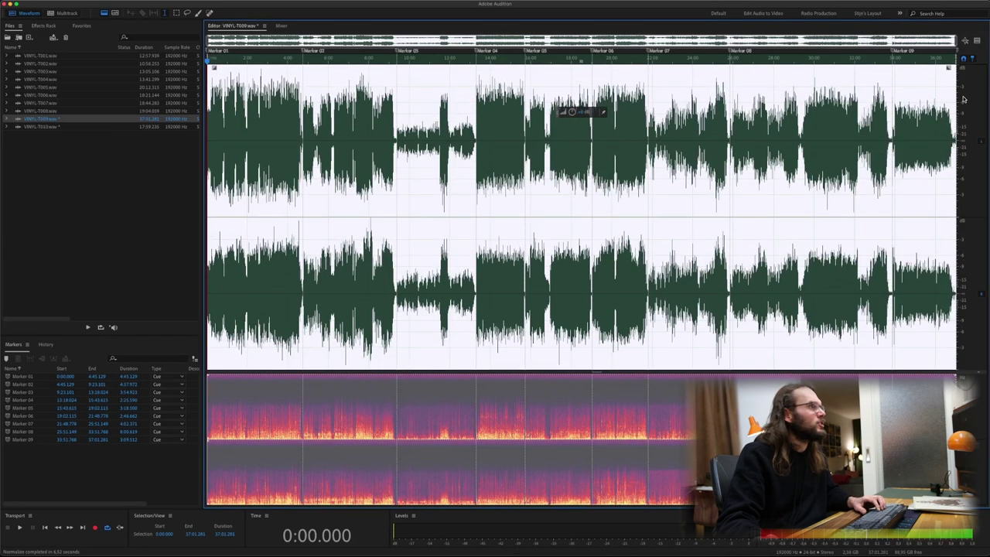
Listen to the normalized first track from around 1:35
{"action": "left_click", "coordinate": [354, 131]}
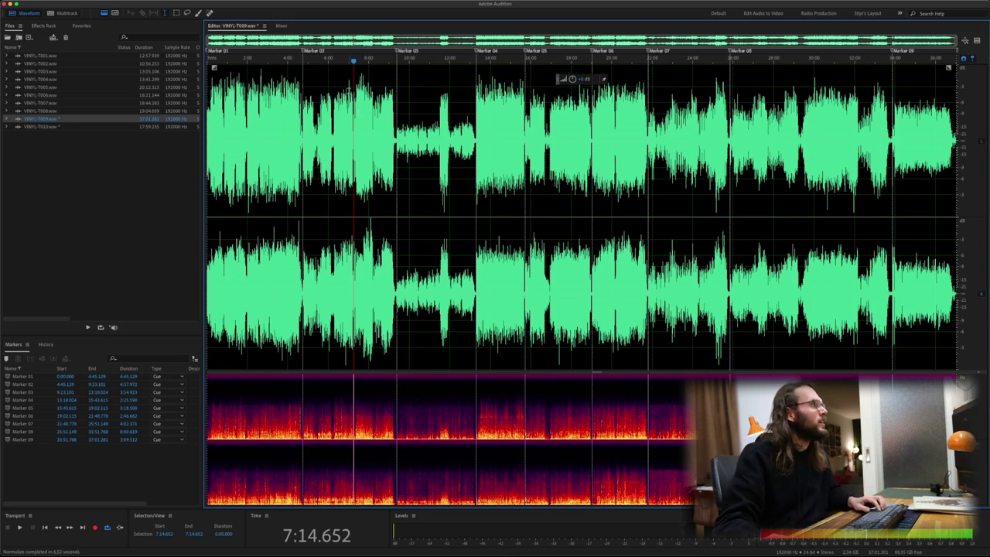
{"action": "left_click", "coordinate": [240, 64]}
{"action": "key", "text": "space"}
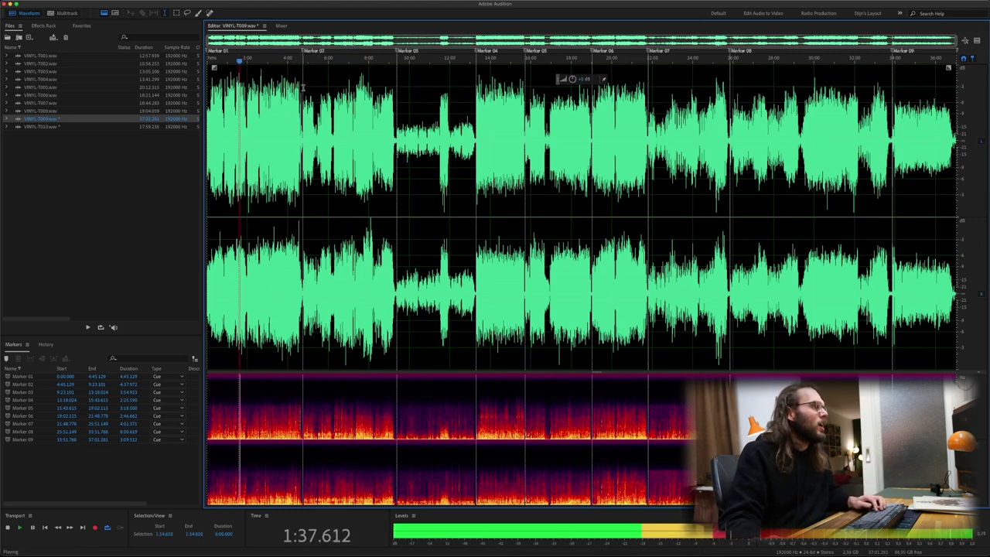
{"action": "key", "text": "space"}
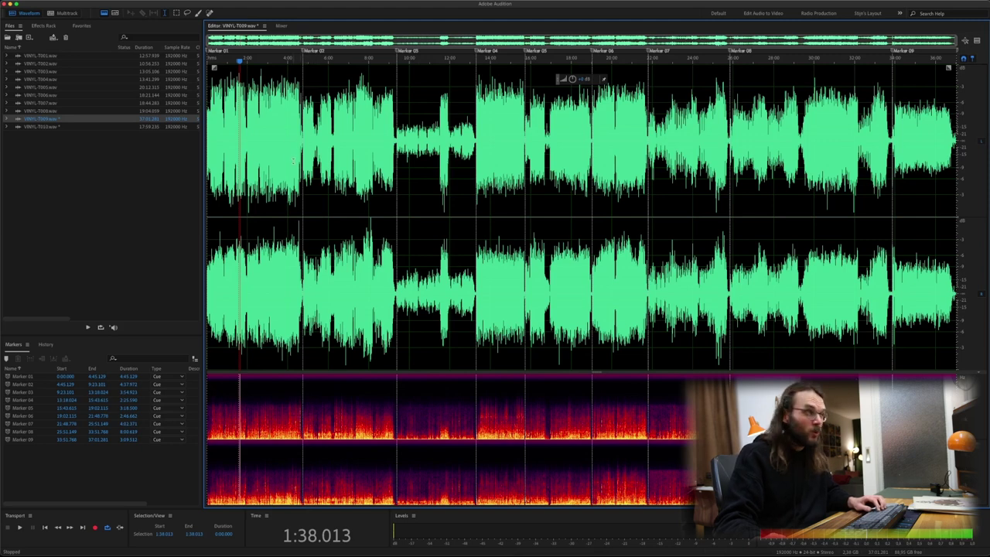
{"action": "key", "text": "space"}
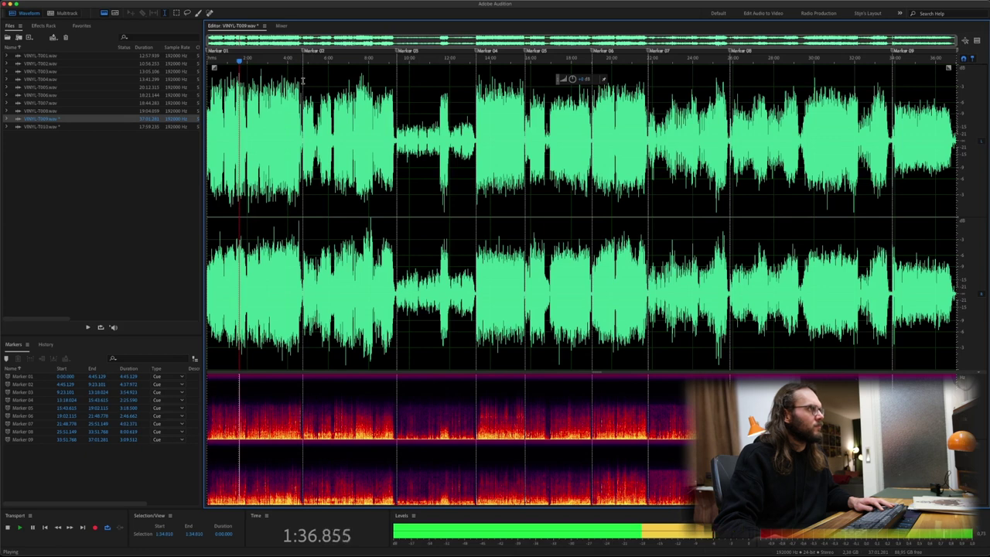
Shape, preview and apply a Parametric Equalizer curve on 0:00–Marker 02, then play from 6:21
{"action": "left_click_drag", "start_coordinate": [303, 81], "coordinate": [184, 100]}
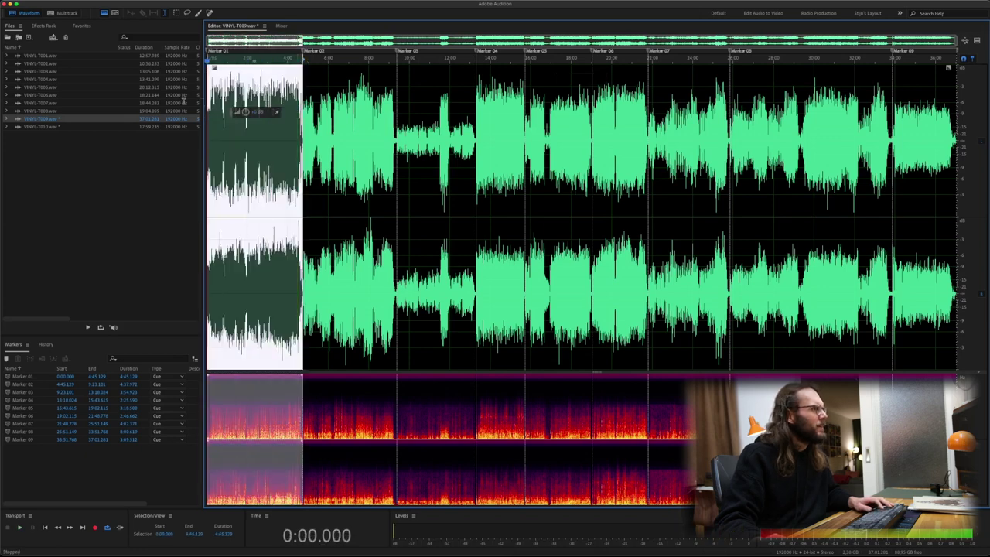
{"action": "left_click", "coordinate": [627, 183]}
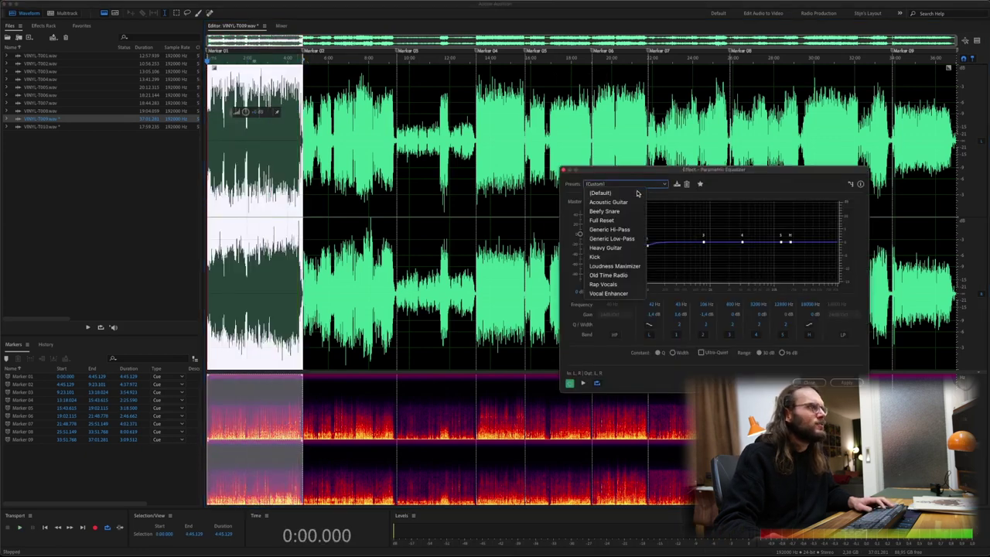
{"action": "left_click", "coordinate": [755, 233]}
{"action": "key", "text": "space"}
{"action": "left_click_drag", "start_coordinate": [782, 242], "coordinate": [772, 227]}
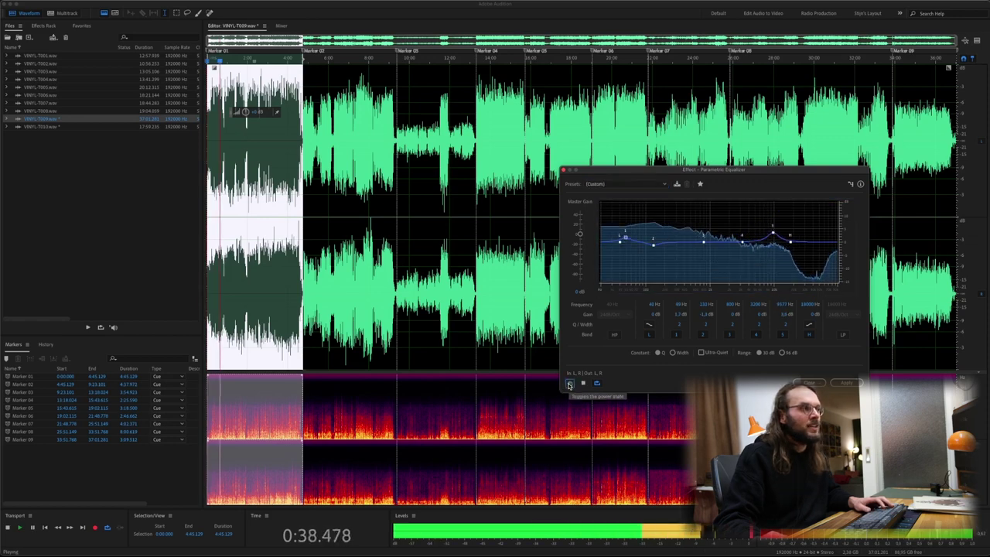
{"action": "left_click", "coordinate": [569, 384]}
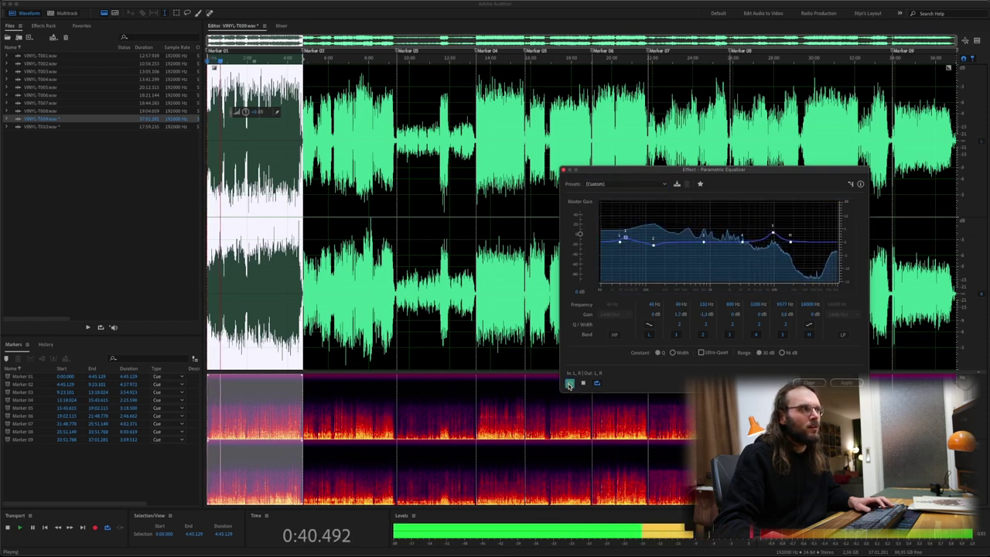
{"action": "left_click", "coordinate": [846, 382]}
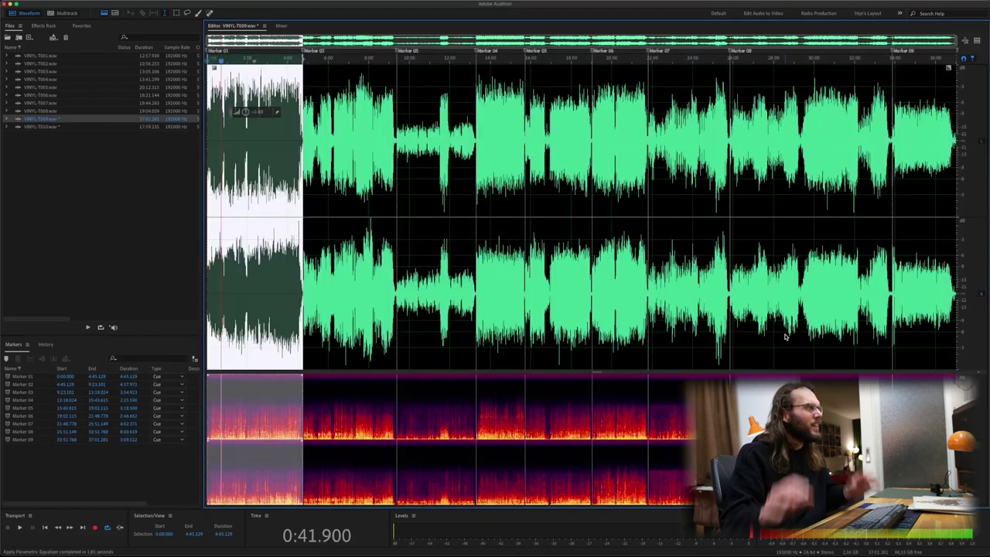
{"action": "left_click", "coordinate": [335, 133]}
{"action": "key", "text": "space"}
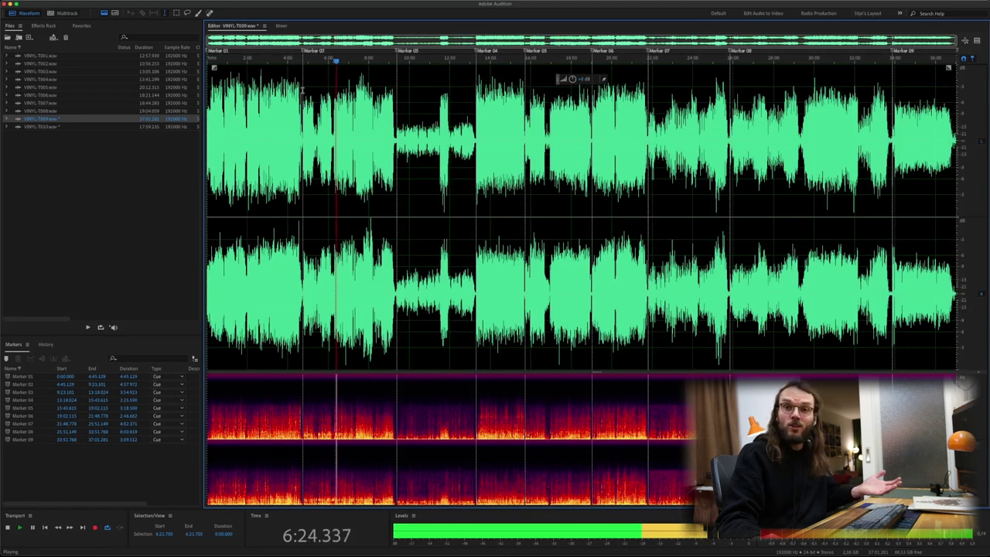
Listen to the quiet third track from about 9:51 and 11:32, then zoom back out
{"action": "left_click", "coordinate": [407, 64]}
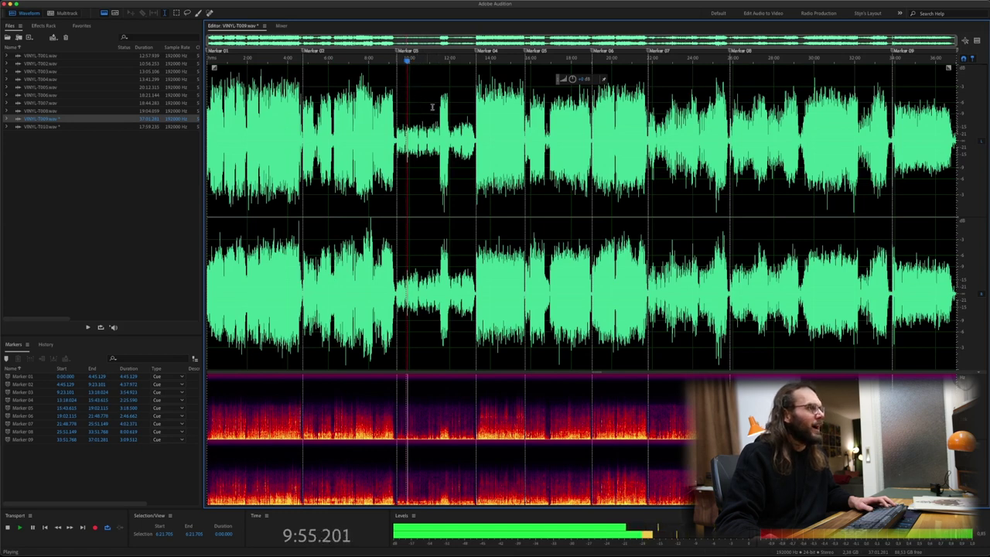
{"action": "key", "text": "space"}
{"action": "mouse_move", "coordinate": [474, 80]}
{"action": "left_mouse_down"}
{"action": "mouse_move", "coordinate": [397, 91]}
{"action": "mouse_move", "coordinate": [441, 115]}
{"action": "left_mouse_up"}
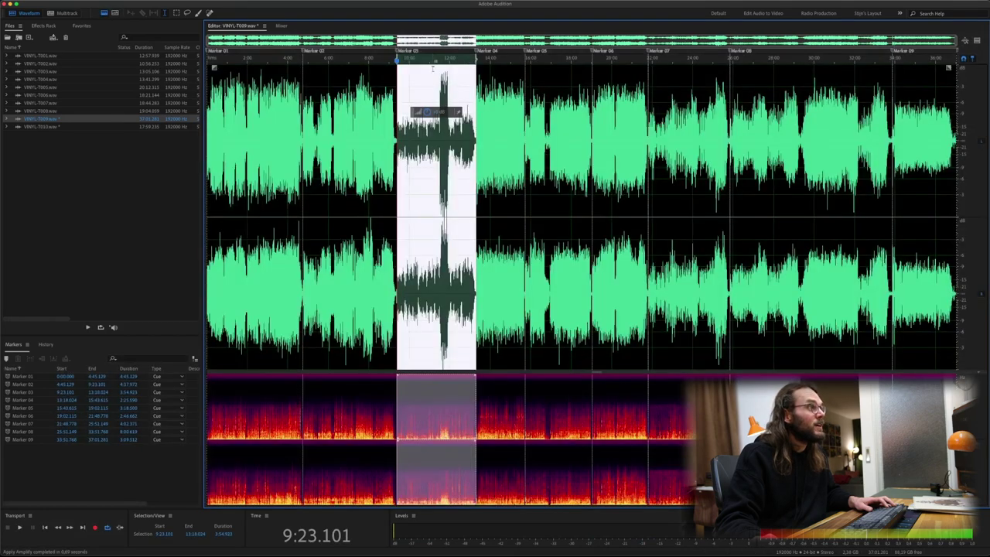
{"action": "left_click", "coordinate": [443, 72]}
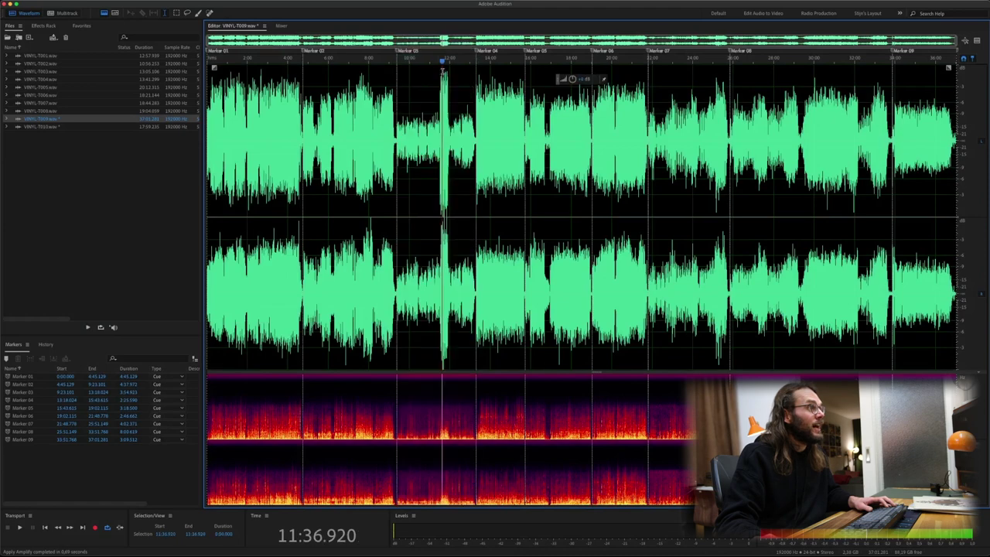
{"action": "left_click", "coordinate": [437, 61]}
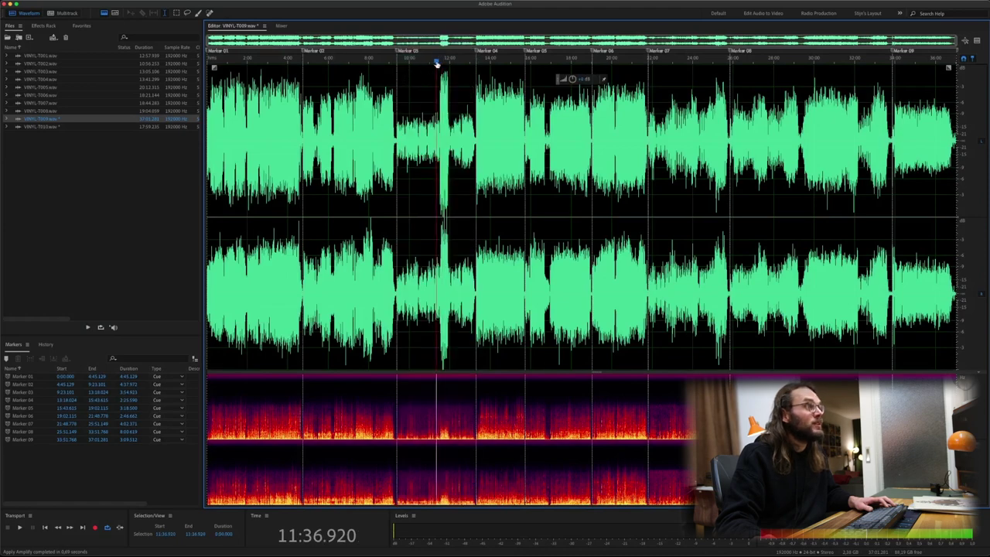
{"action": "scroll", "coordinate": [437, 64], "scroll_direction": "up", "scroll_amount": 8}
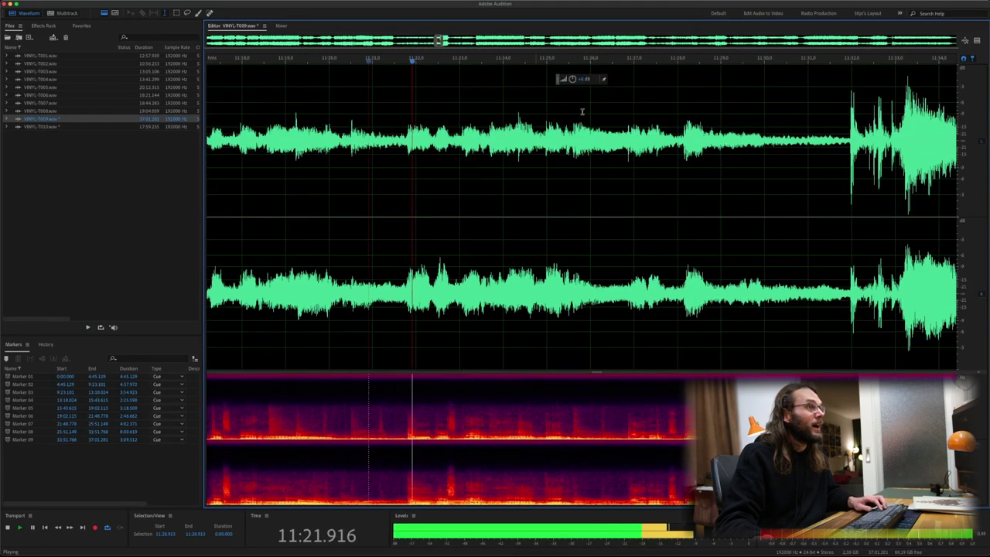
{"action": "left_click", "coordinate": [800, 60]}
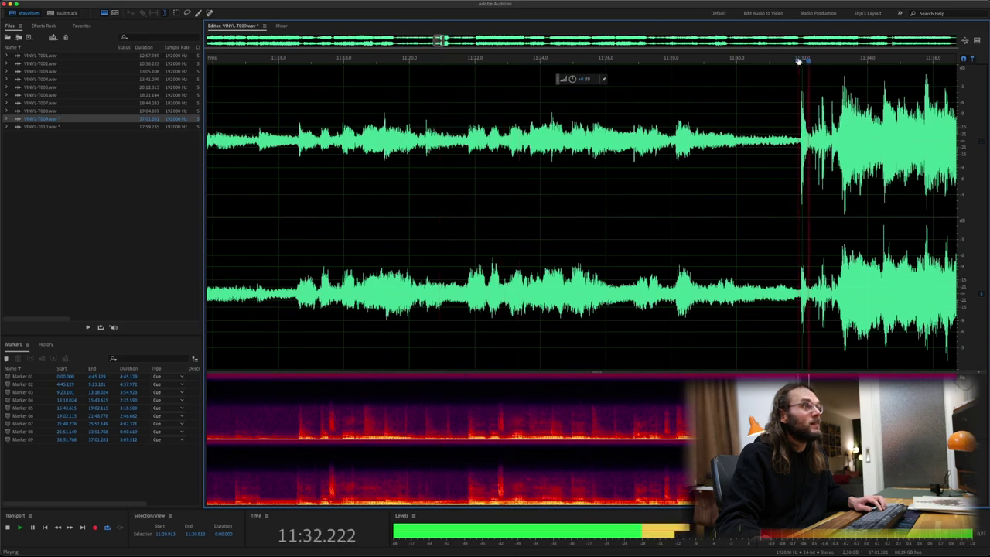
{"action": "scroll", "coordinate": [794, 77], "scroll_direction": "down", "scroll_amount": 8}
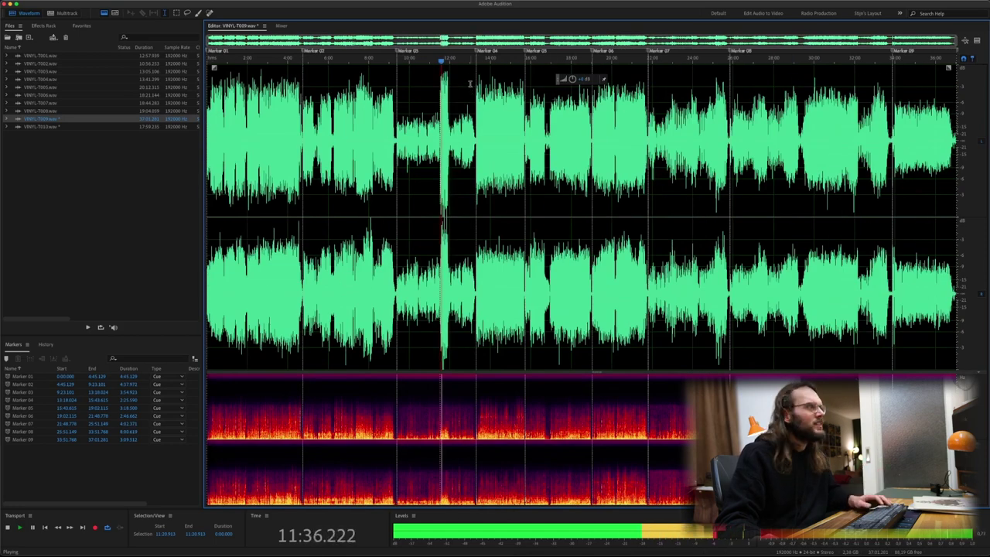
Preview and apply the Parametric Equalizer on Marker 03–Marker 04 (9:23.101–13:18.024), then deselect
{"action": "left_click_drag", "start_coordinate": [469, 92], "coordinate": [396, 83]}
{"action": "key", "text": "super+r"}
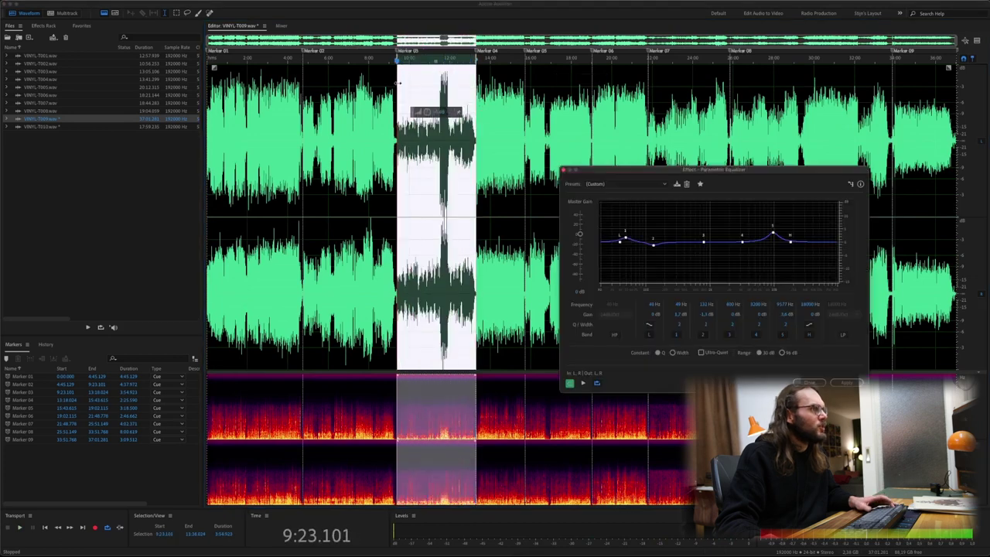
{"action": "key", "text": "space"}
{"action": "left_click", "coordinate": [438, 61]}
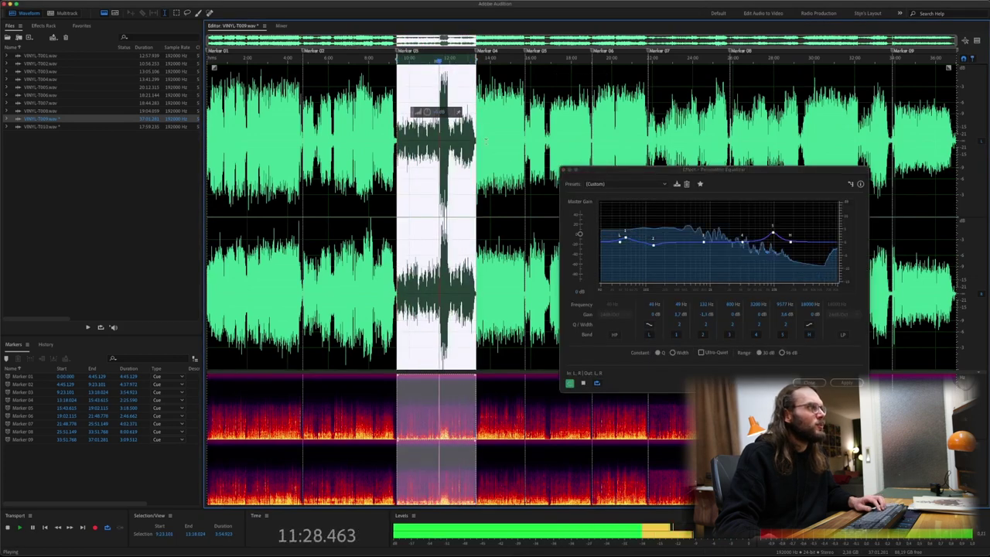
{"action": "left_click", "coordinate": [570, 384]}
{"action": "left_click", "coordinate": [843, 383]}
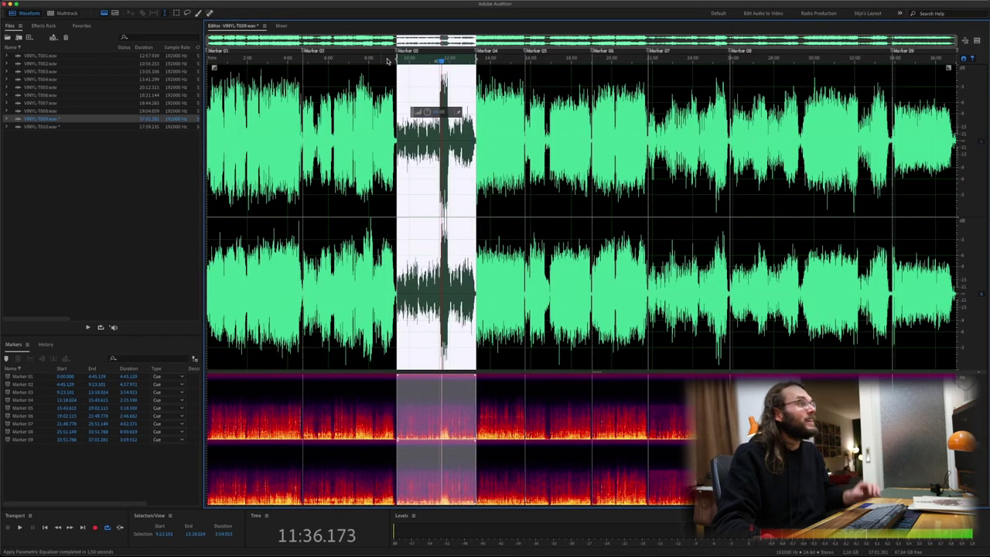
{"action": "left_click", "coordinate": [425, 86]}
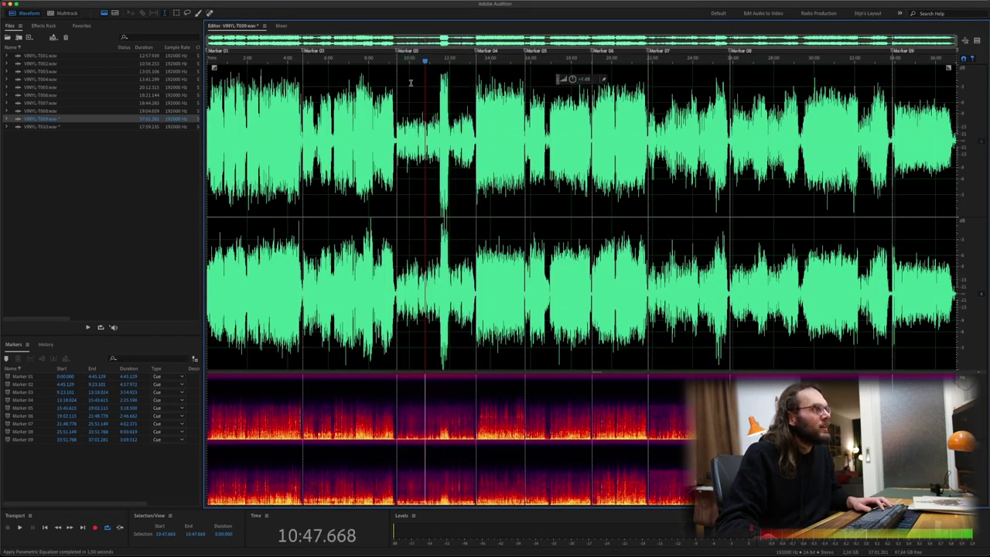
Apply the Parametric Equalizer to Marker 05–Marker 06 (15:43.615–19:02.115) after comparing it with bypass
{"action": "key", "text": "super+m"}
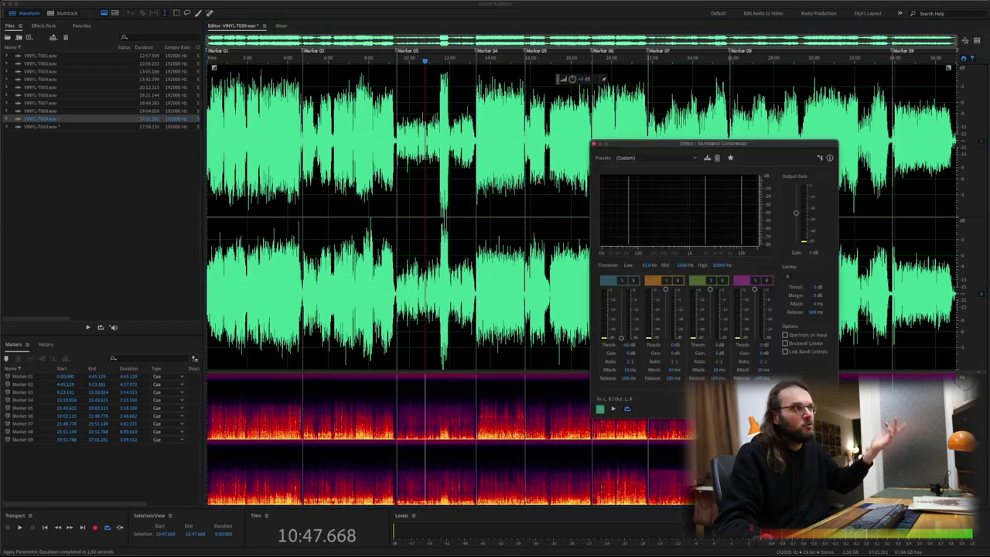
{"action": "key", "text": "Escape"}
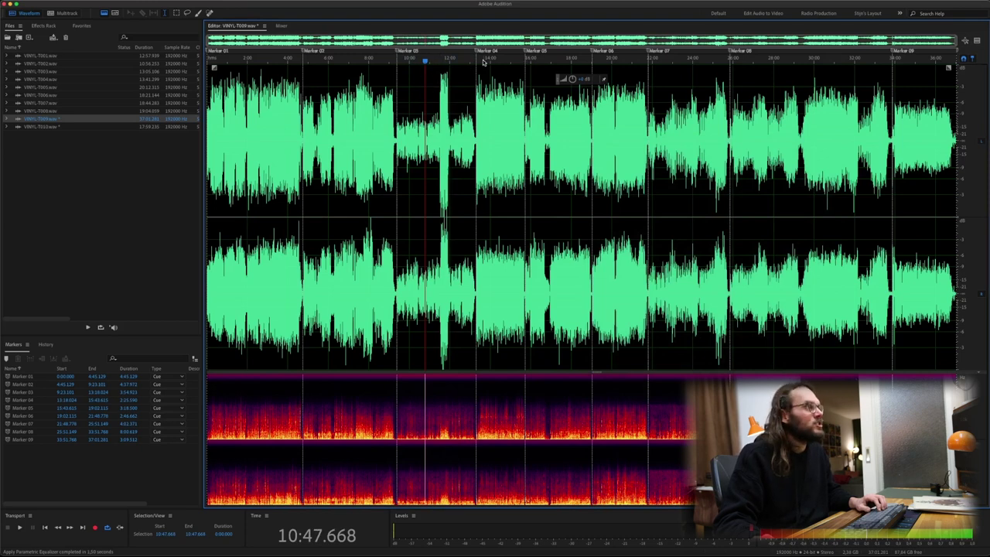
{"action": "left_click", "coordinate": [531, 92]}
{"action": "left_click_drag", "start_coordinate": [525, 92], "coordinate": [591, 92]}
{"action": "key", "text": "super+p"}
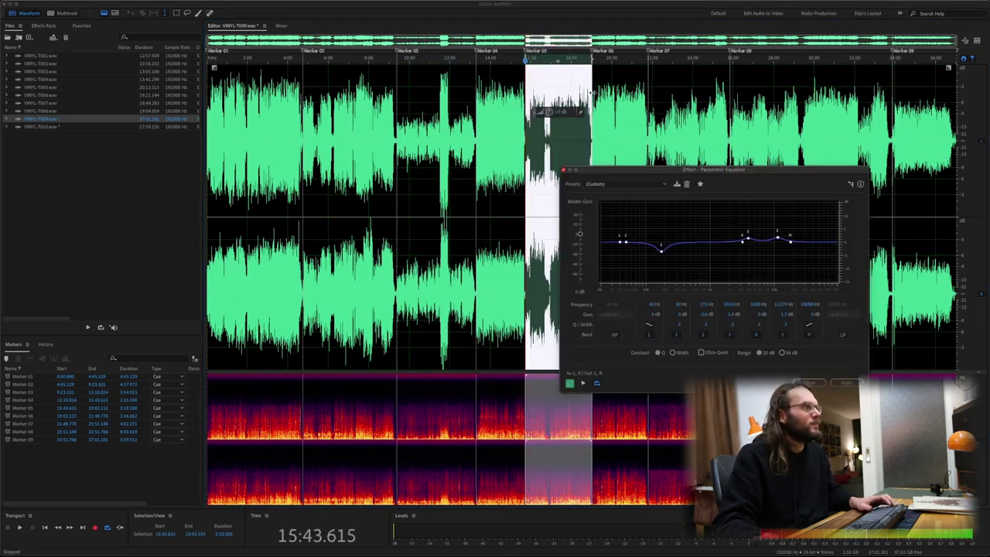
{"action": "key", "text": "space"}
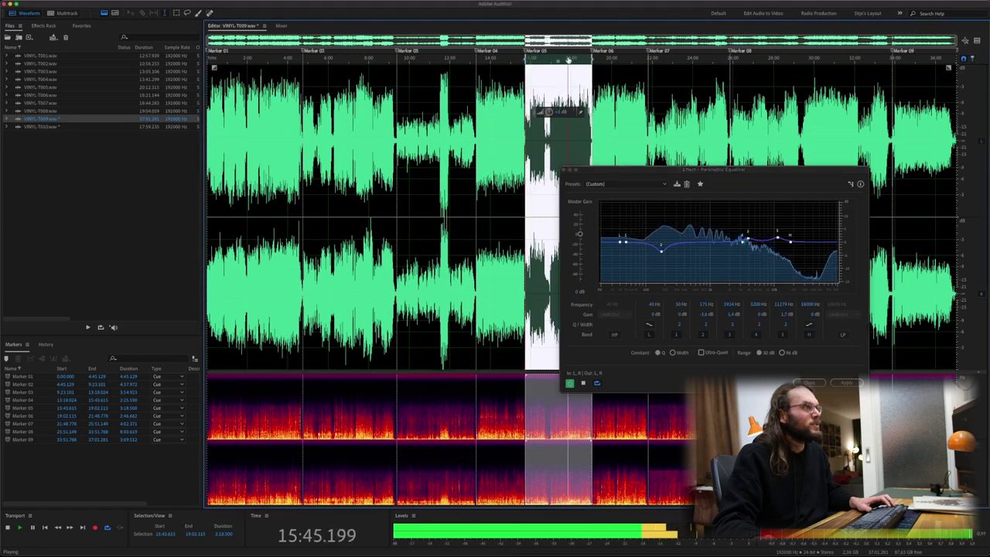
{"action": "left_click", "coordinate": [569, 59]}
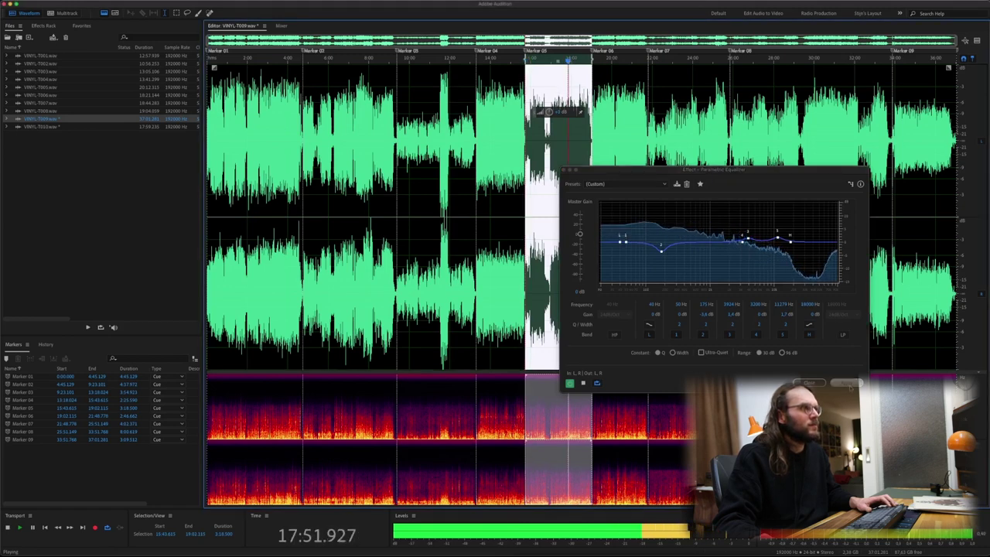
{"action": "left_click", "coordinate": [570, 384]}
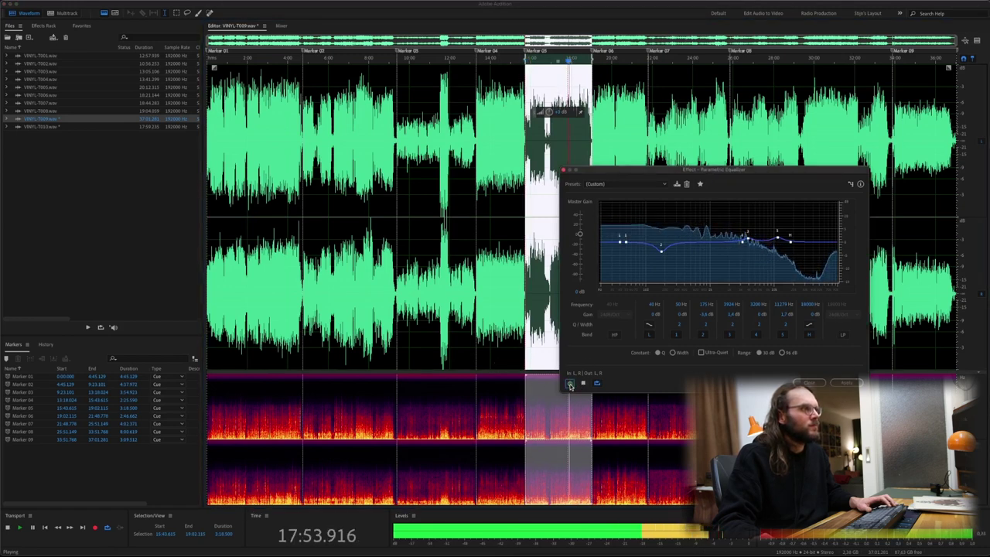
{"action": "left_click", "coordinate": [570, 384]}
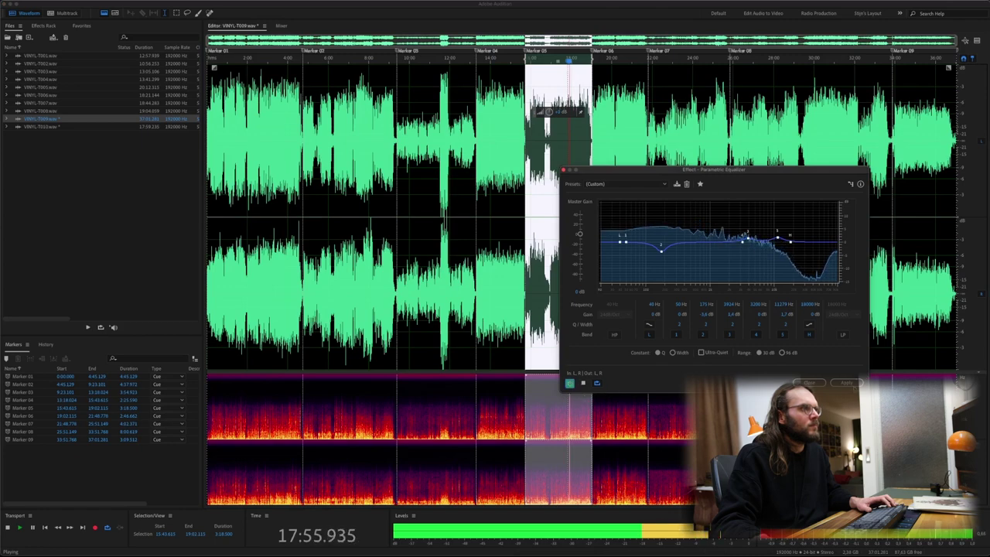
{"action": "key", "text": "Return"}
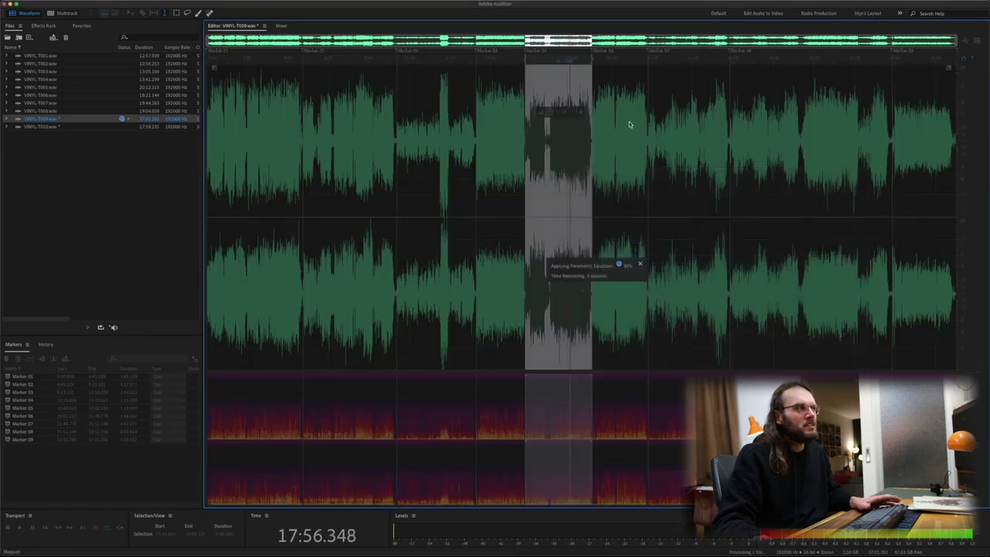
{"action": "left_click", "coordinate": [626, 126]}
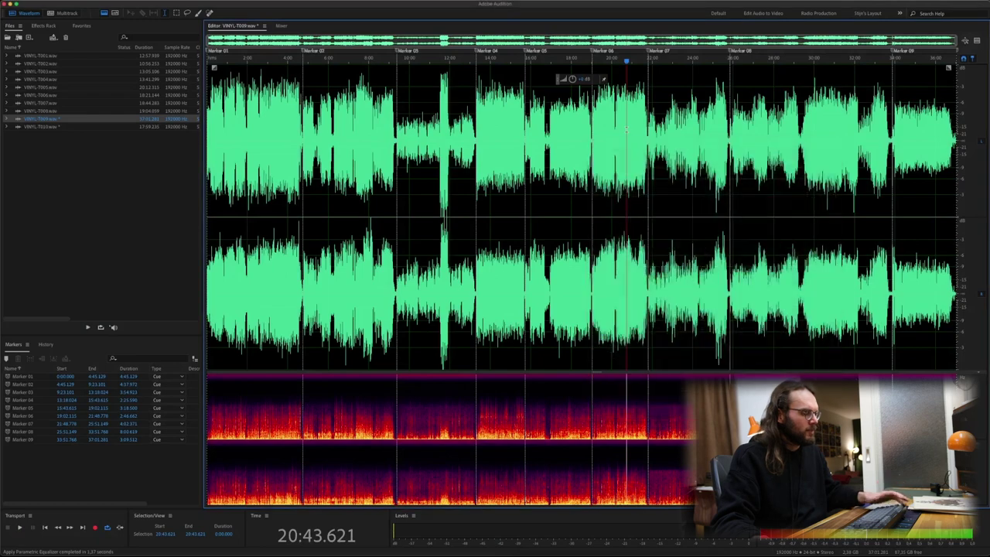
{"action": "key", "text": "ctrl+shift+g"}
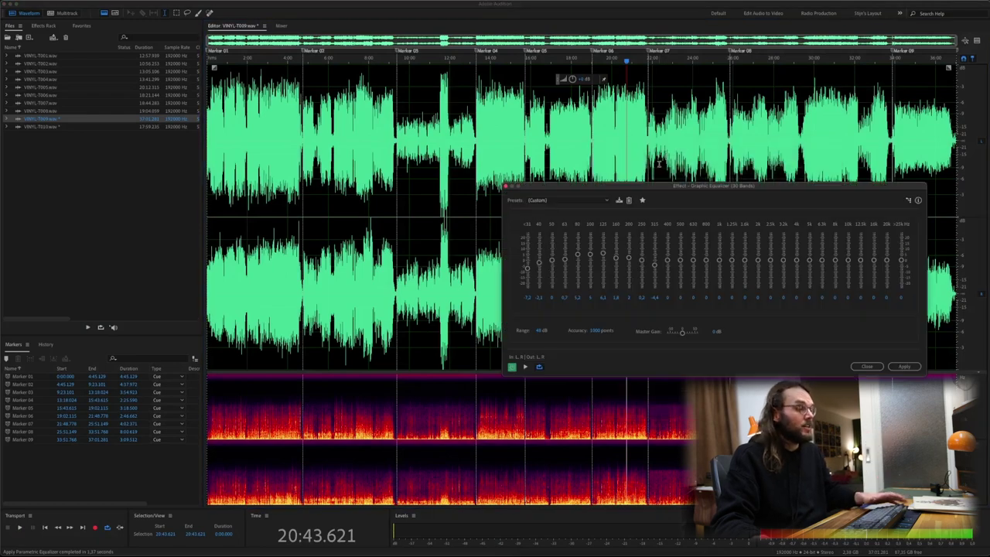
{"action": "key", "text": "ctrl+shift+m"}
{"action": "key", "text": "Escape"}
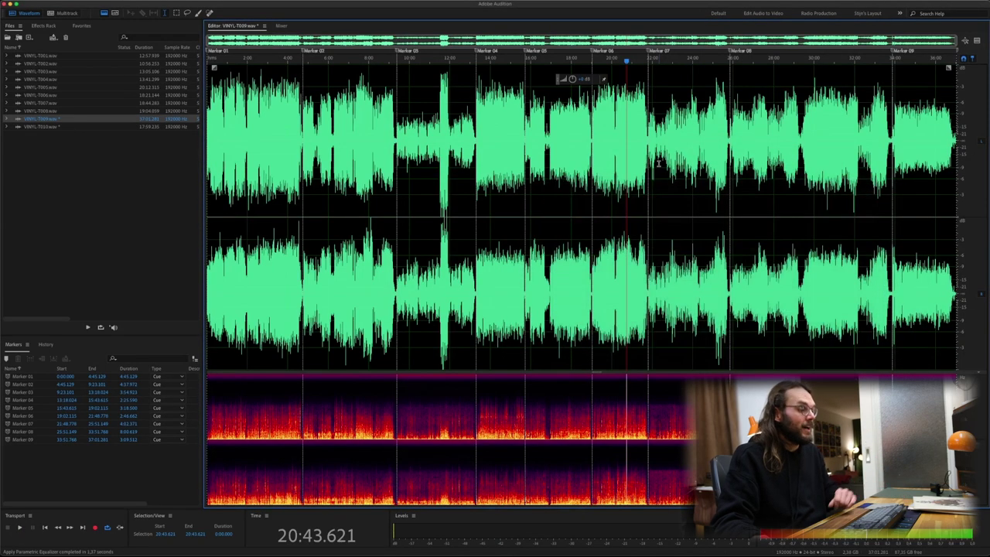
{"action": "scroll", "coordinate": [659, 109], "scroll_direction": "up", "scroll_amount": 1}
{"action": "left_click", "coordinate": [646, 105]}
{"action": "key", "text": "space"}
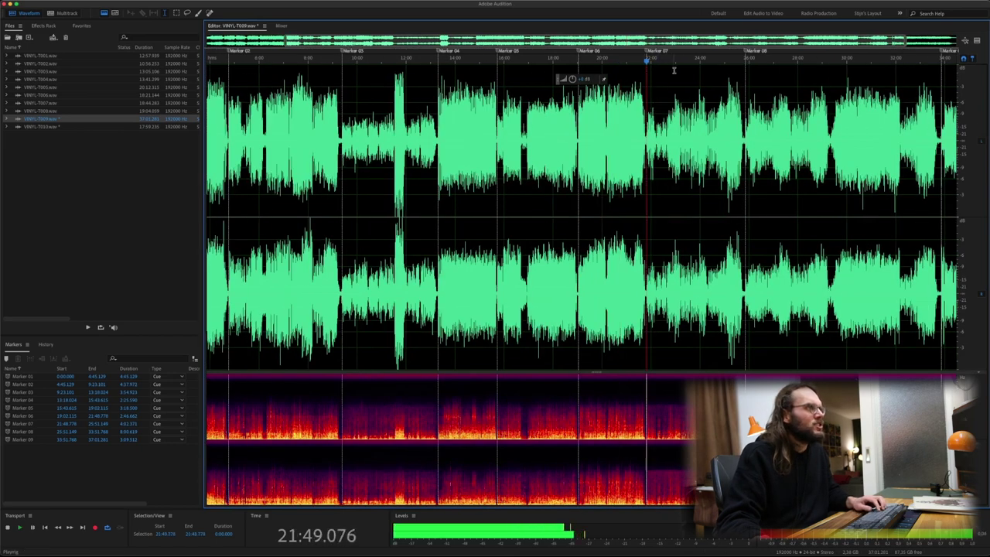
{"action": "left_click", "coordinate": [673, 70]}
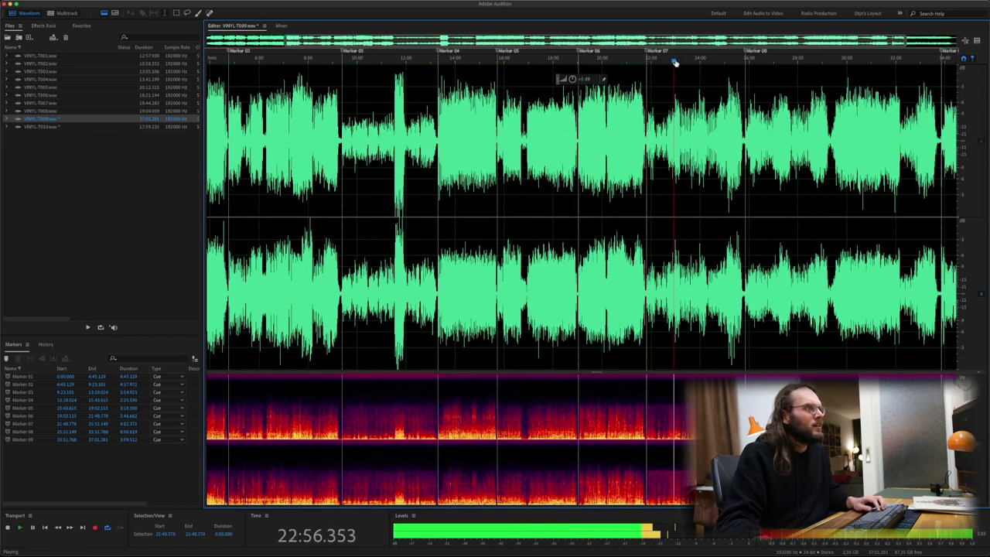
{"action": "left_click", "coordinate": [771, 63]}
{"action": "scroll", "coordinate": [579, 239], "scroll_direction": "right", "scroll_amount": 1}
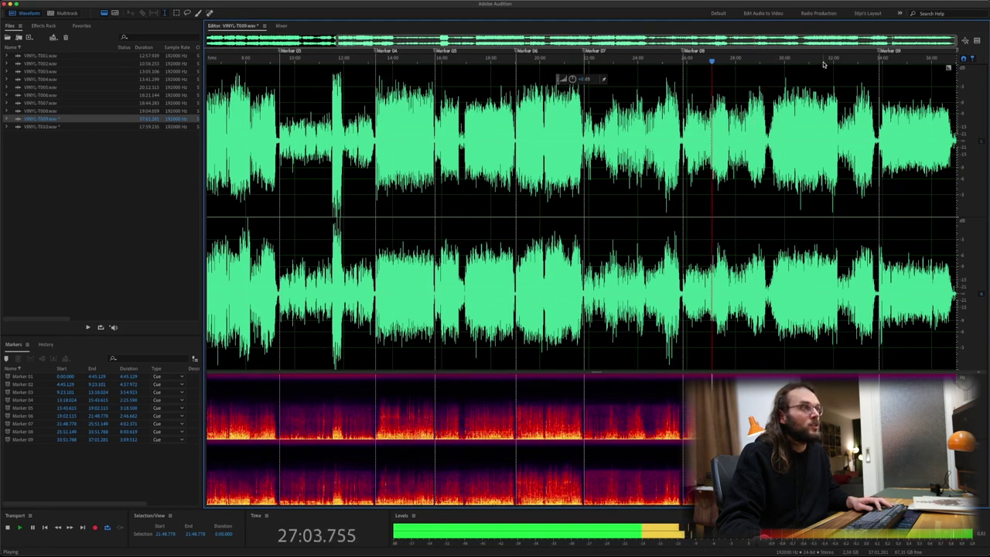
{"action": "left_click", "coordinate": [891, 61]}
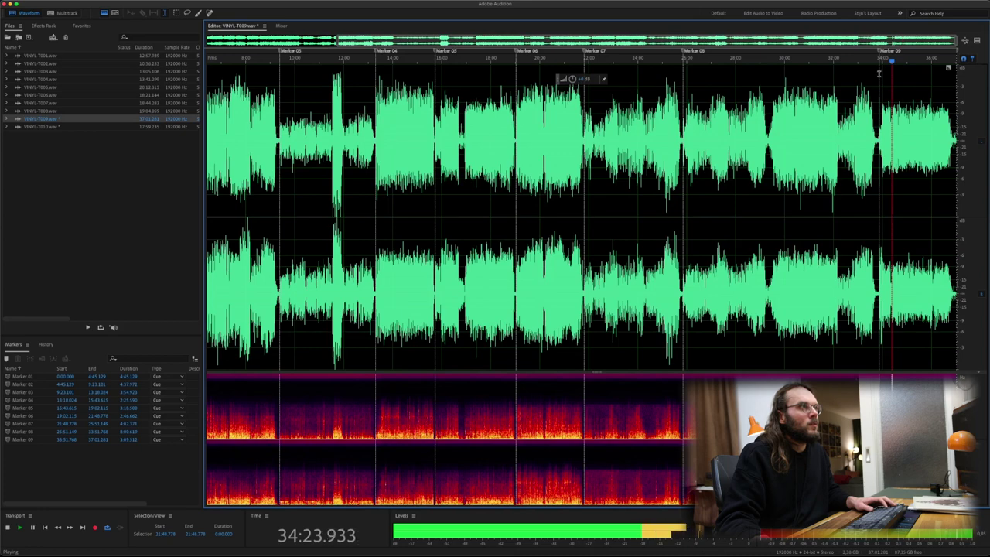
{"action": "key", "text": "space"}
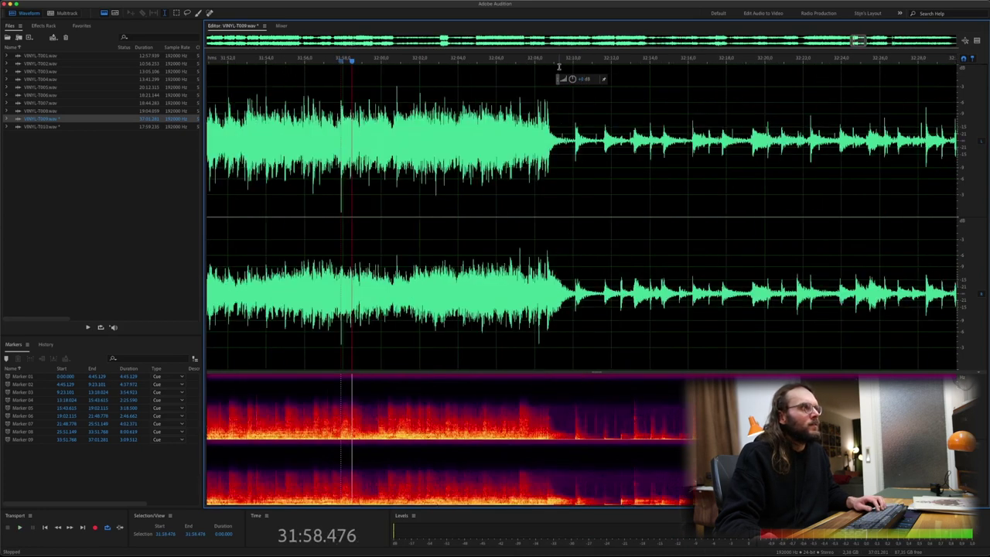
{"action": "left_click", "coordinate": [559, 60]}
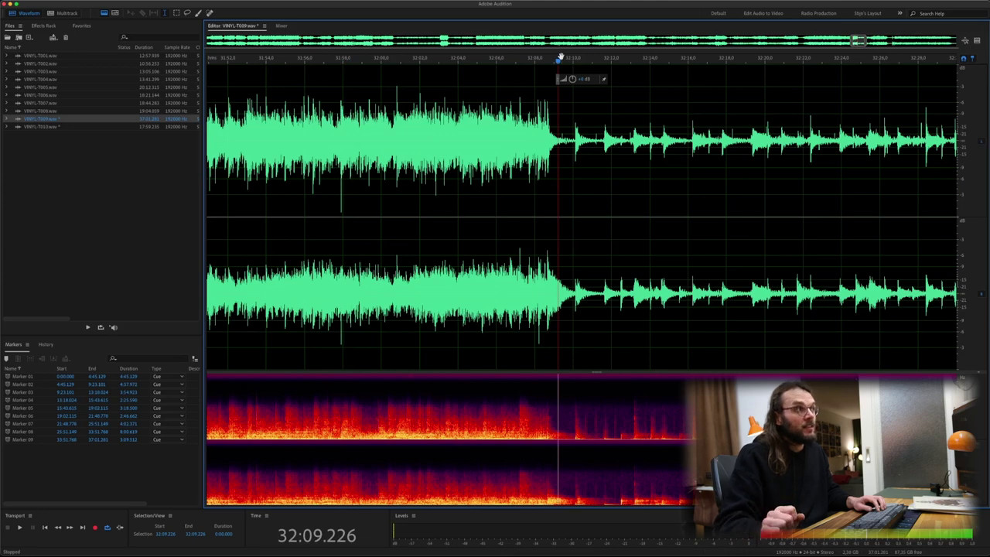
{"action": "key", "text": "space"}
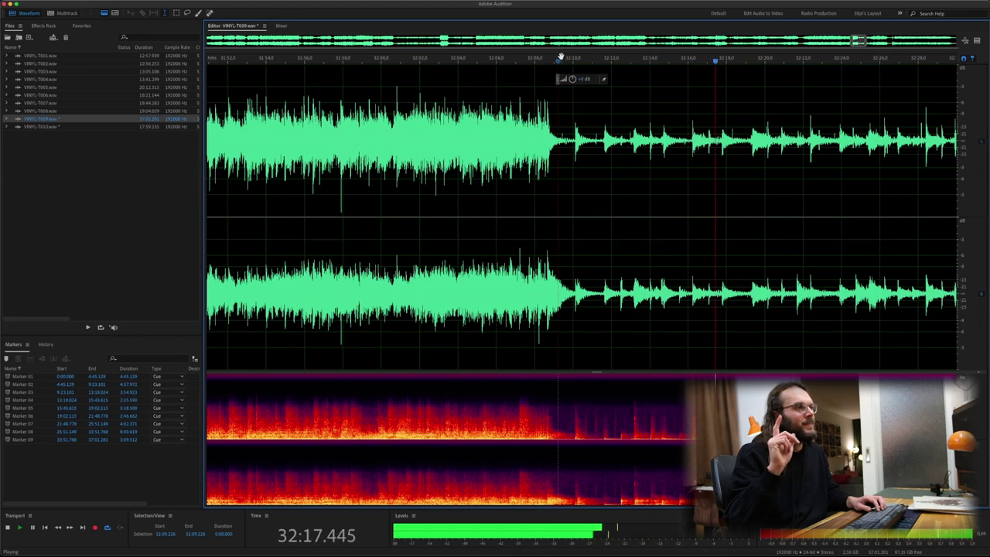
{"action": "key", "text": "space"}
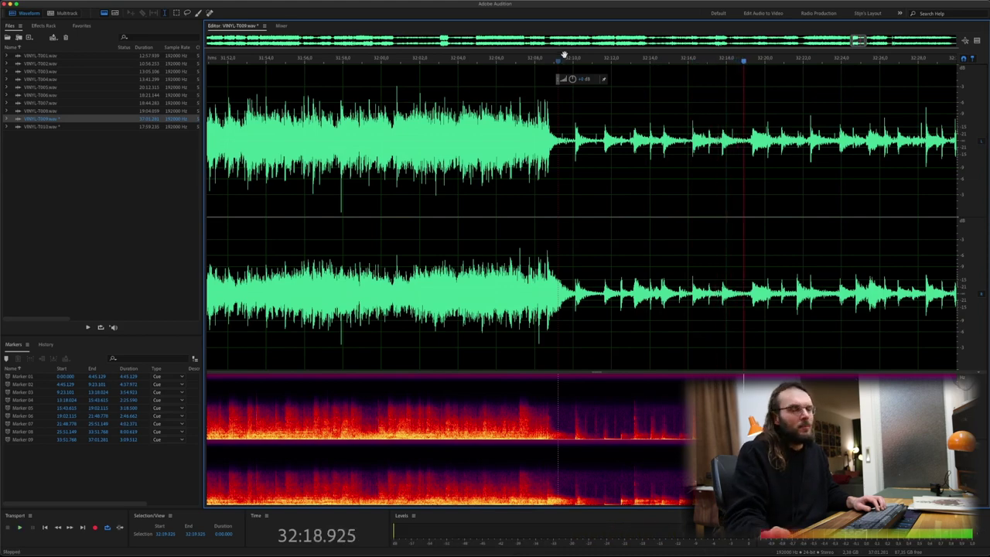
{"action": "key", "text": "backslash"}
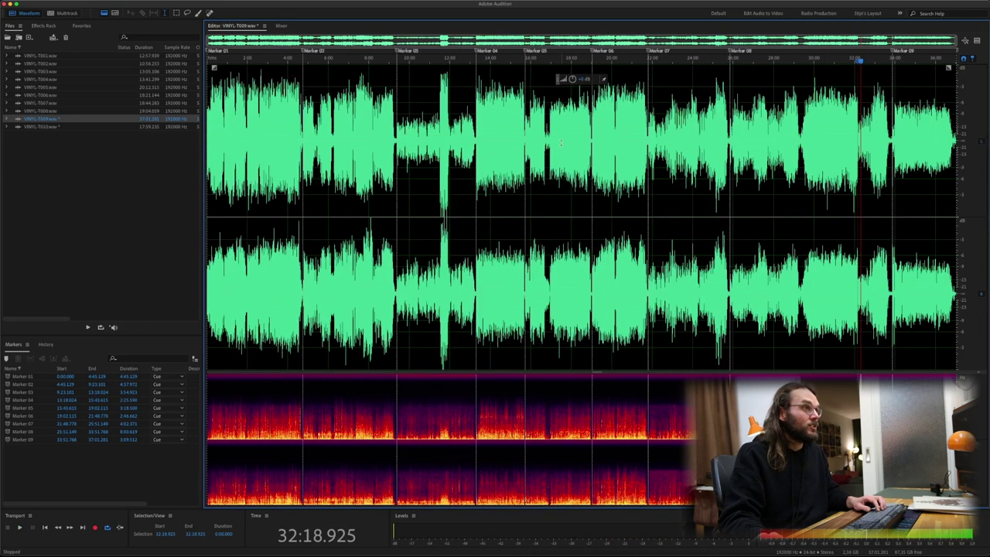
Export all nine marker ranges as separate files into a newly created destination folder
{"action": "left_click", "coordinate": [534, 219]}
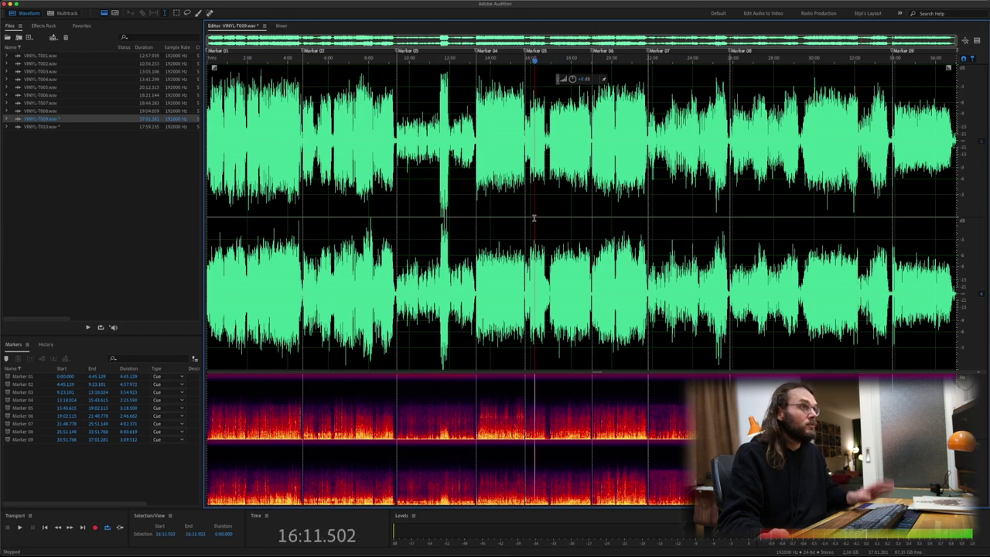
{"action": "key", "text": "Home"}
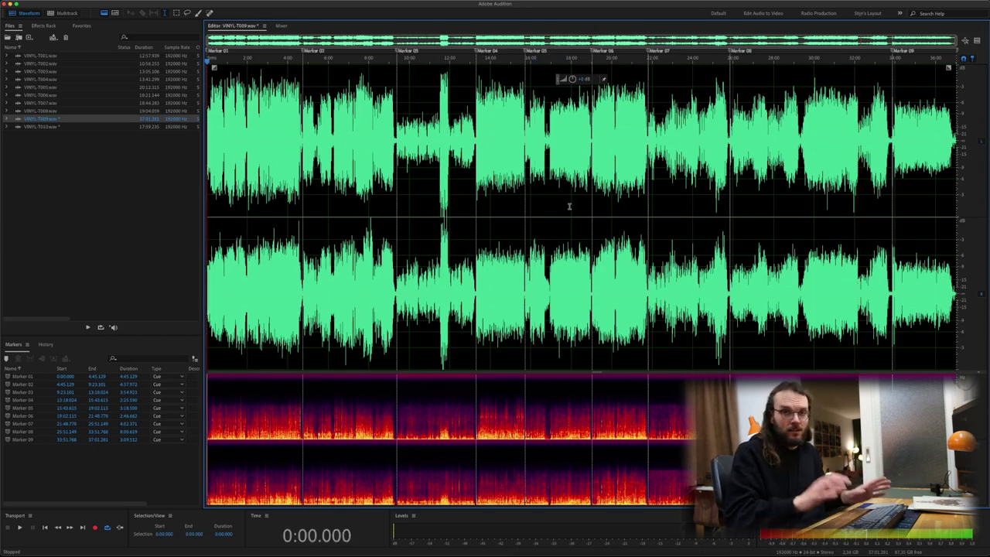
{"action": "left_click", "coordinate": [49, 450]}
{"action": "key", "text": "super+a"}
{"action": "left_click", "coordinate": [53, 359]}
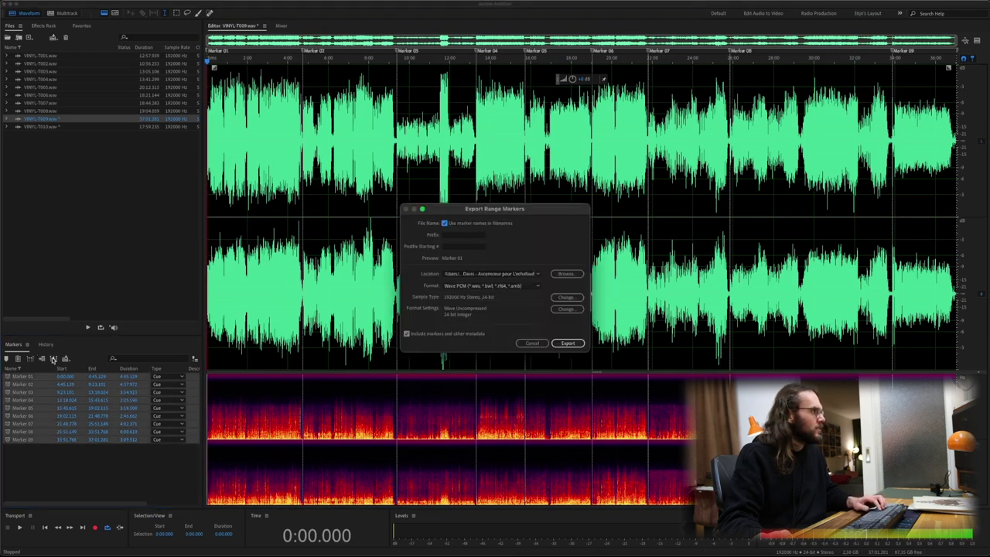
{"action": "left_click", "coordinate": [502, 273]}
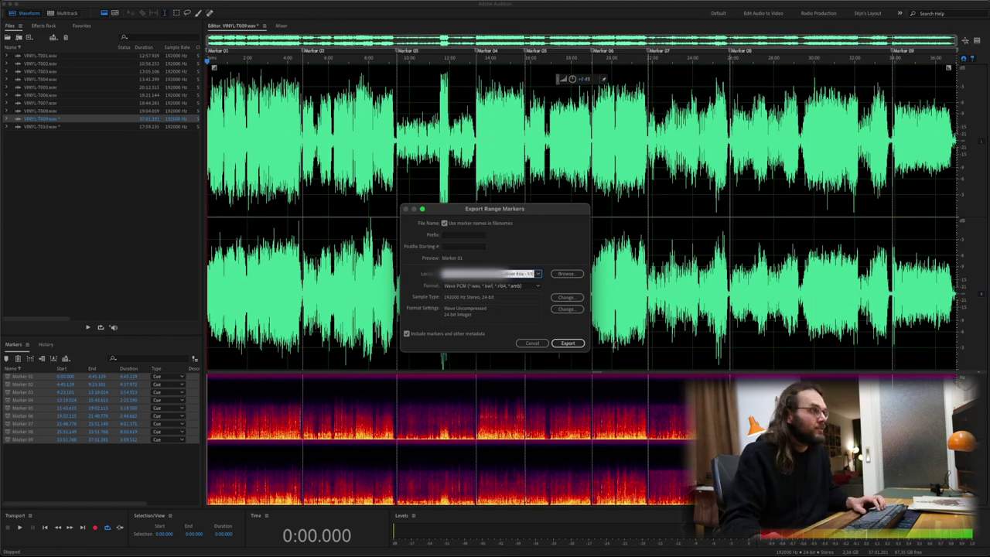
{"action": "left_click", "coordinate": [568, 343]}
{"action": "left_click", "coordinate": [580, 293]}
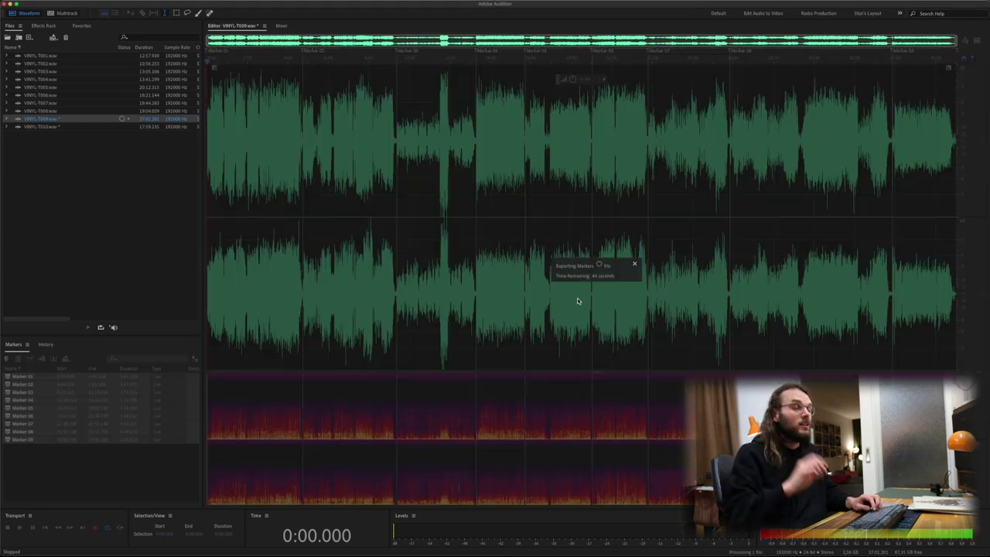
Briefly search Spotlight for 'fi' and dismiss it while the export finishes
{"action": "key", "text": "super+space"}
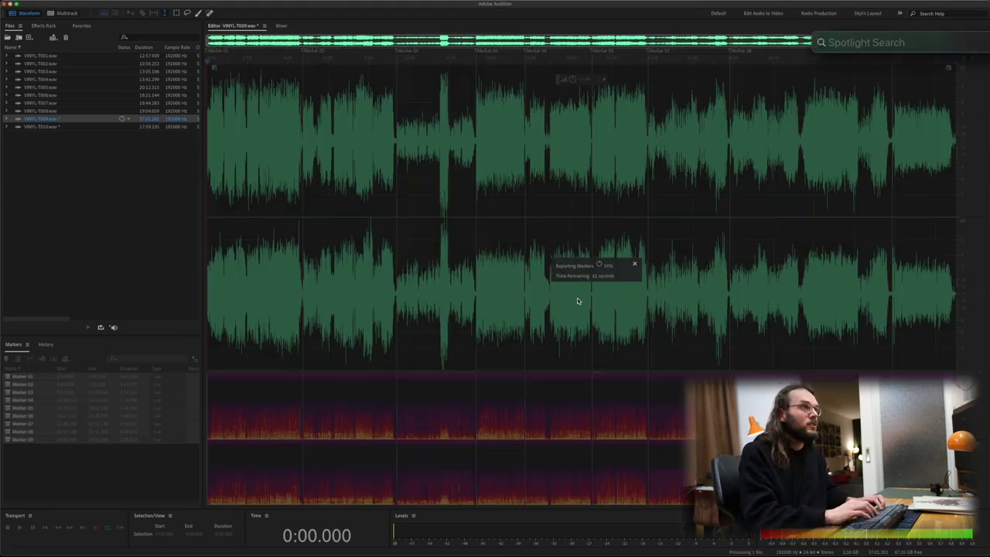
{"action": "type", "text": "fi"}
{"action": "key", "text": "Escape"}
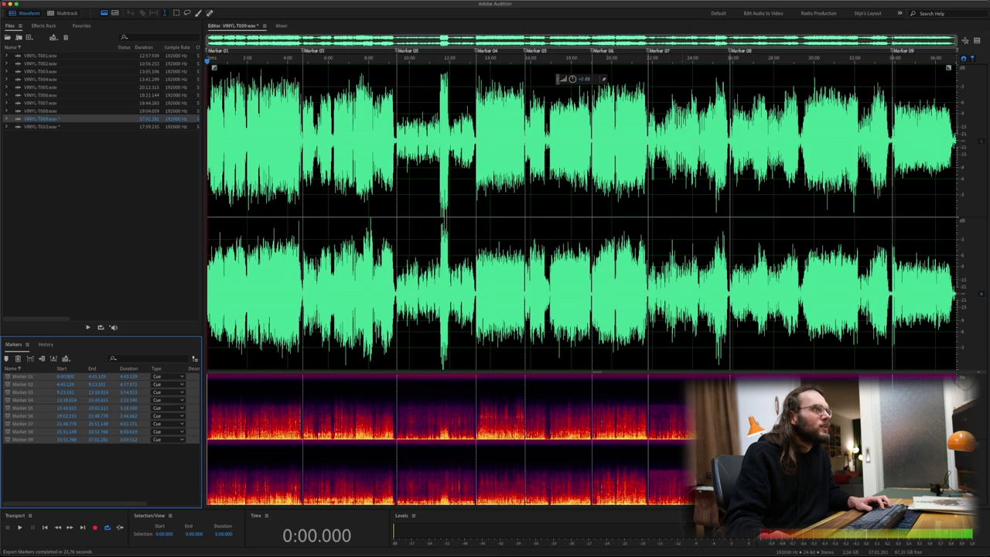
Load Marker 08.wav from the Catawba River Fox - ST folder into RX 8
{"action": "left_click", "coordinate": [860, 59]}
{"action": "key", "text": "space"}
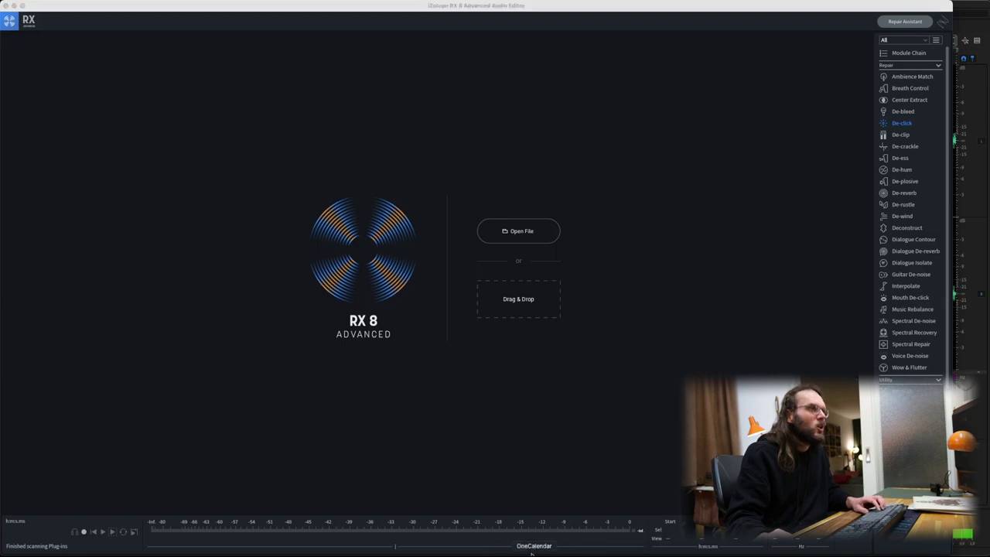
{"action": "left_click", "coordinate": [700, 60]}
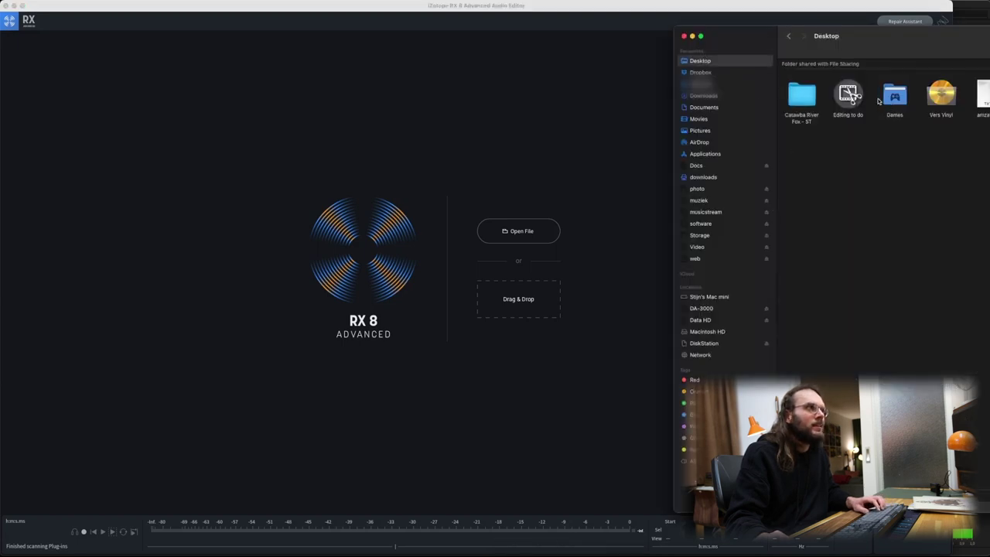
{"action": "double_click", "coordinate": [800, 95]}
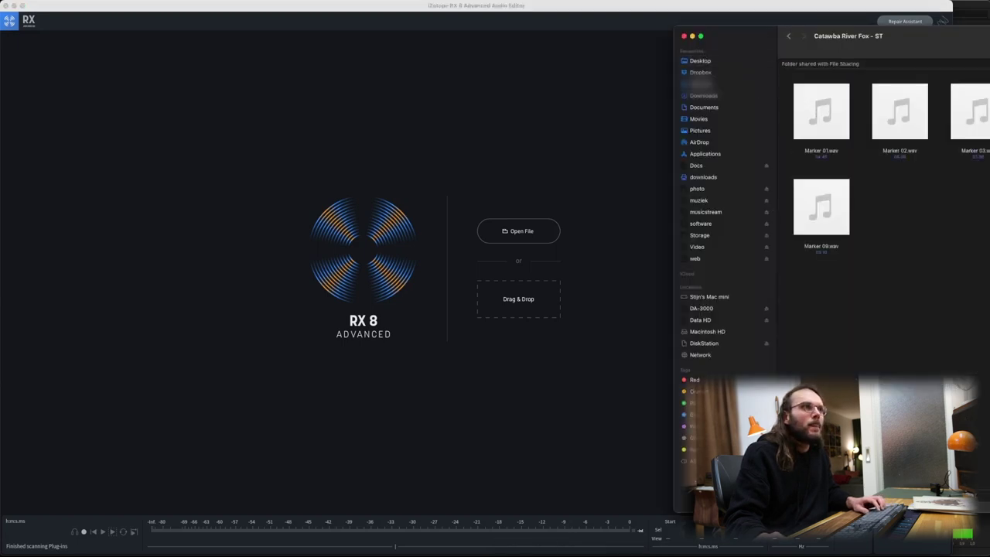
{"action": "mouse_move", "coordinate": [2, 236]}
{"action": "left_mouse_down"}
{"action": "mouse_move", "coordinate": [296, 232]}
{"action": "mouse_move", "coordinate": [293, 242]}
{"action": "left_mouse_up"}
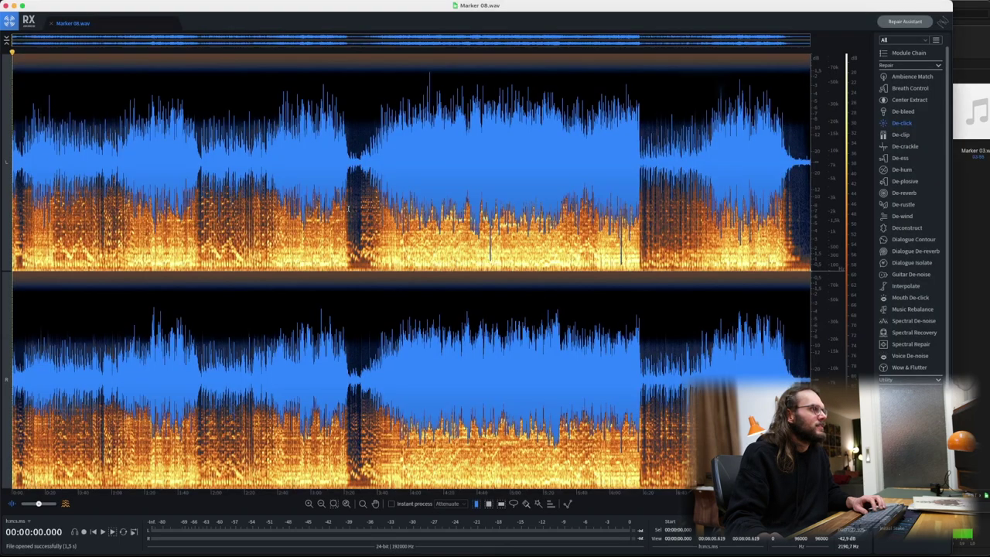
Listen from 6:17, then select and play a short stretch starting there
{"action": "left_click", "coordinate": [348, 210]}
{"action": "left_click", "coordinate": [639, 155]}
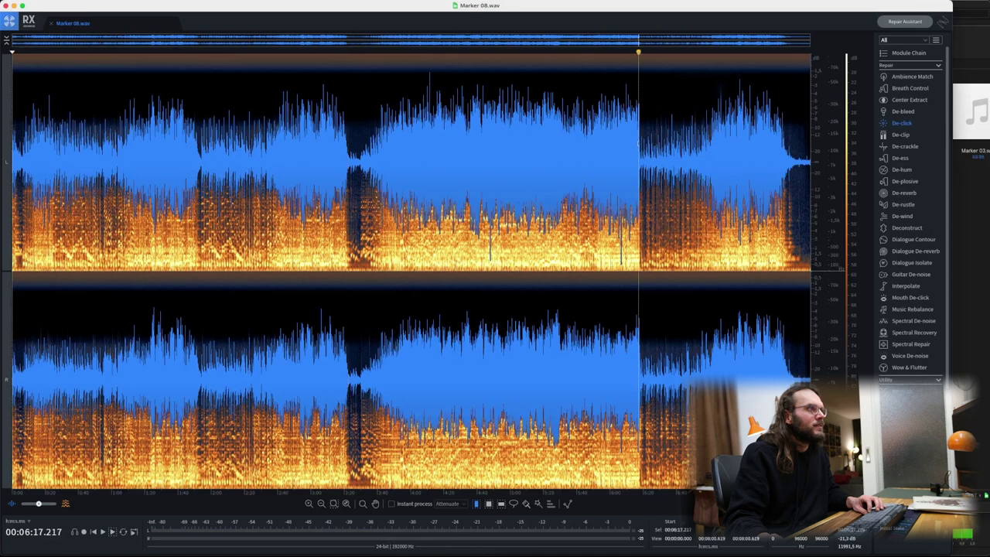
{"action": "key", "text": "space"}
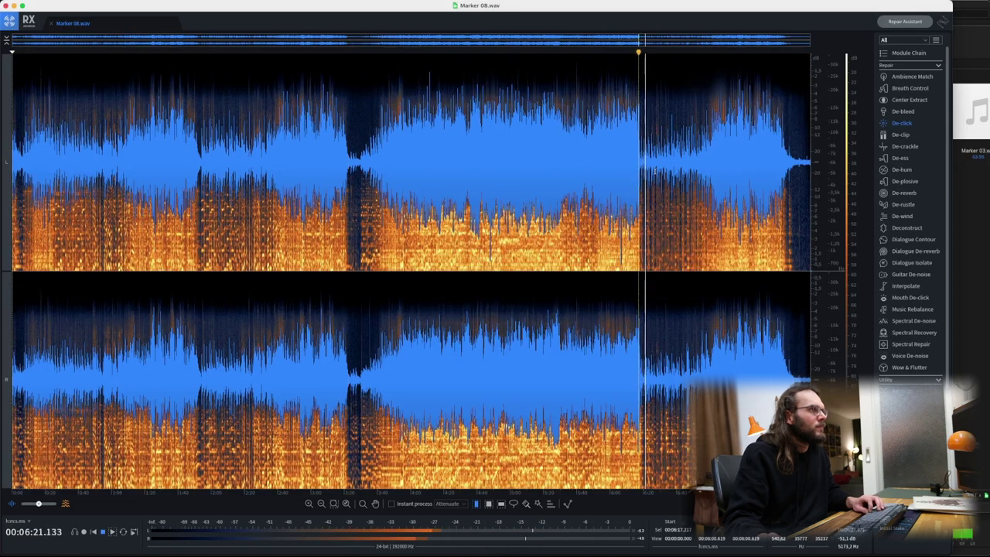
{"action": "key", "text": "space"}
{"action": "left_click_drag", "start_coordinate": [639, 163], "coordinate": [729, 159]}
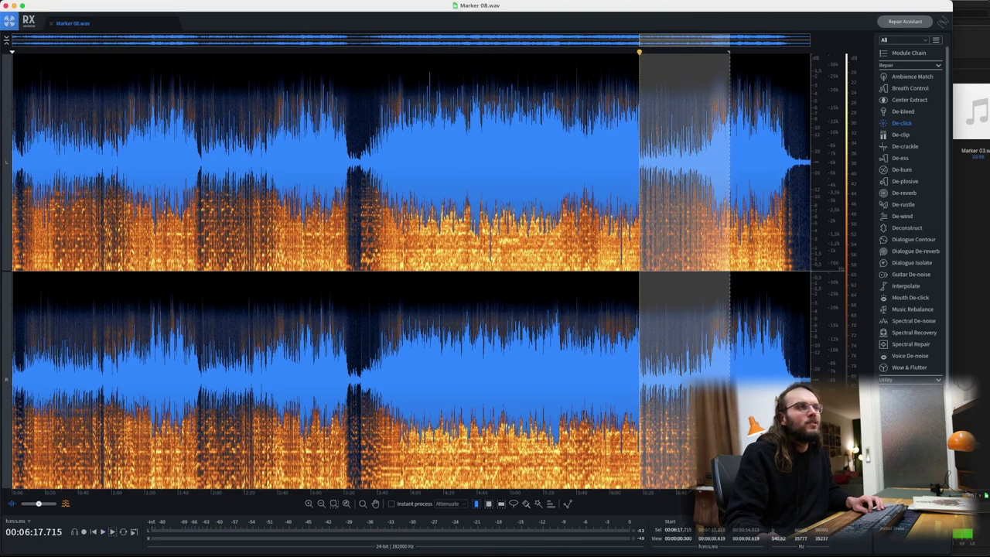
{"action": "key", "text": "space"}
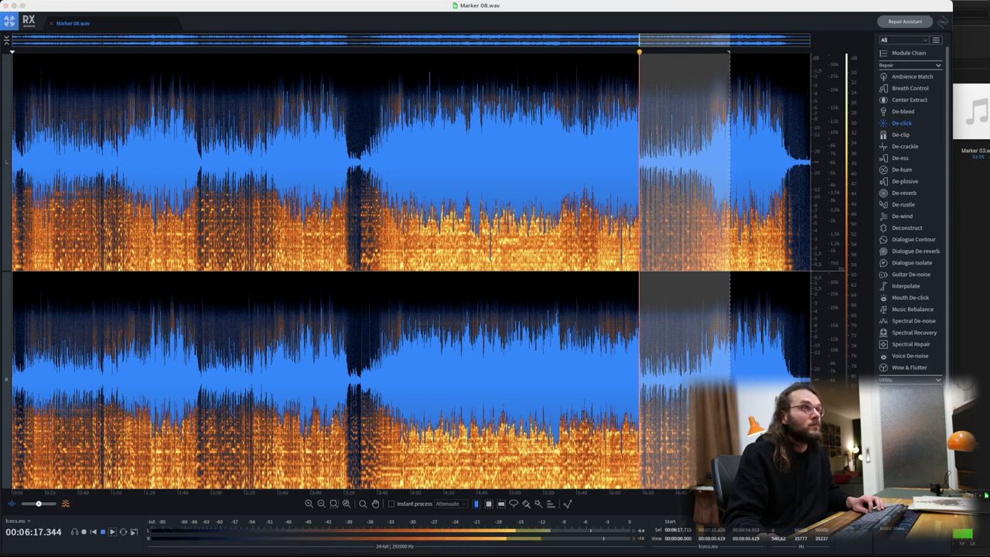
Render De-click on the 6:17 stretch after previewing Output clicks only, repairing 272 clicks
{"action": "left_click", "coordinate": [902, 123]}
{"action": "left_click_drag", "start_coordinate": [538, 120], "coordinate": [407, 147]}
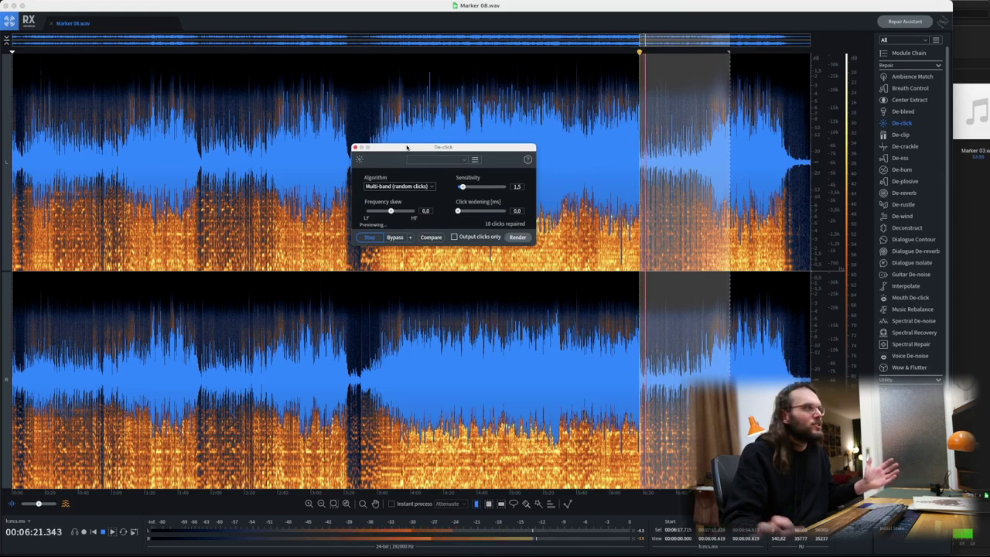
{"action": "left_click", "coordinate": [454, 237]}
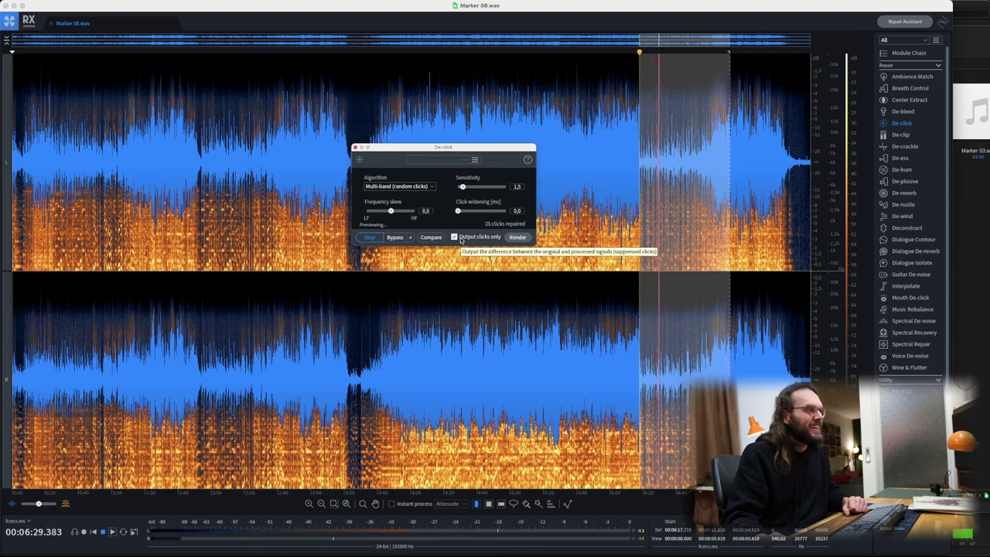
{"action": "left_click", "coordinate": [459, 237]}
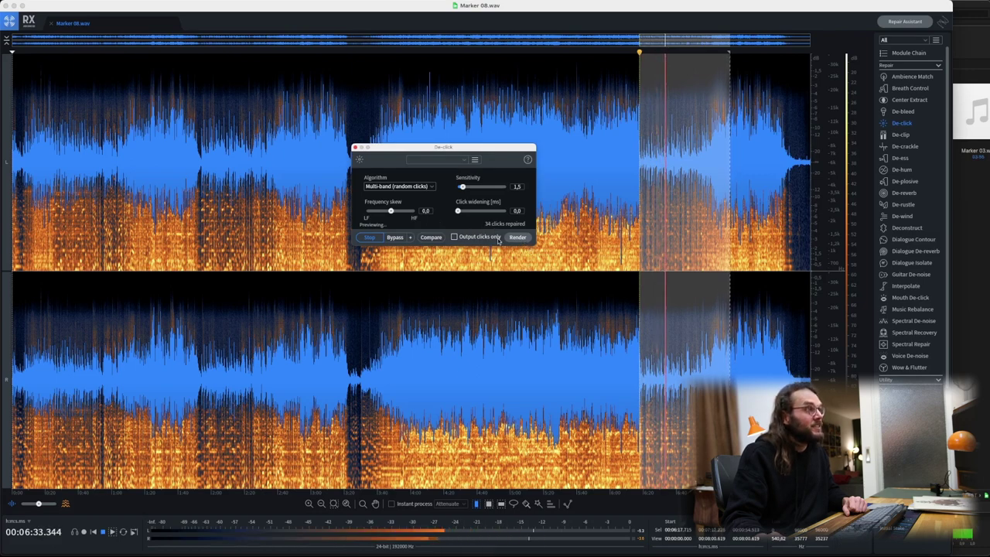
{"action": "left_click", "coordinate": [517, 238]}
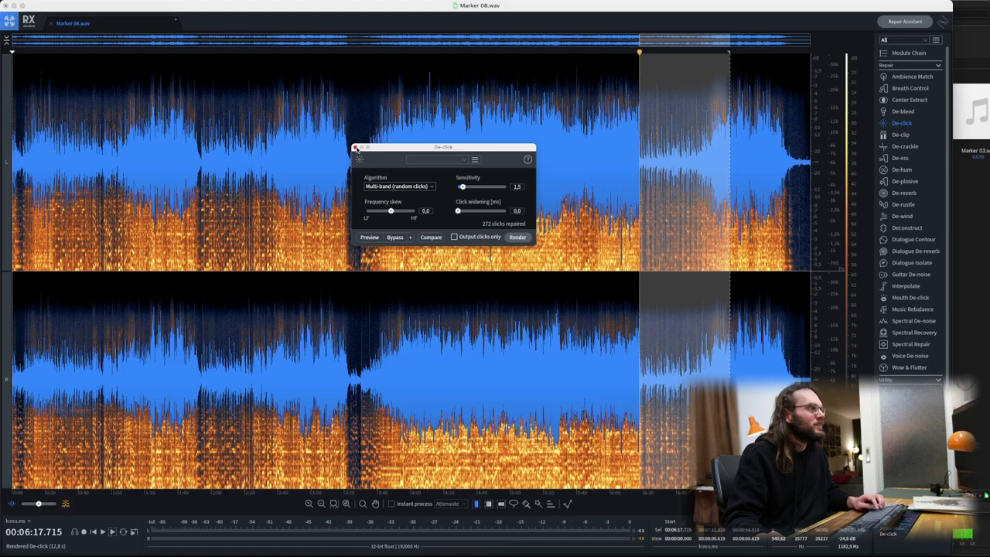
{"action": "left_click", "coordinate": [355, 148]}
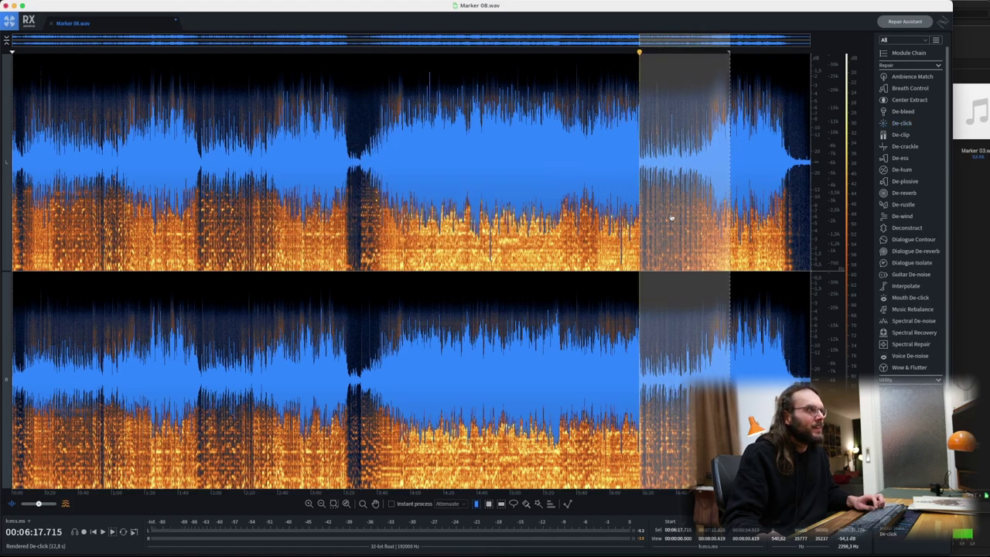
Play the repaired Marker 08.wav around 3:26–4:08 and save it
{"action": "left_click", "coordinate": [419, 189]}
{"action": "key", "text": "space"}
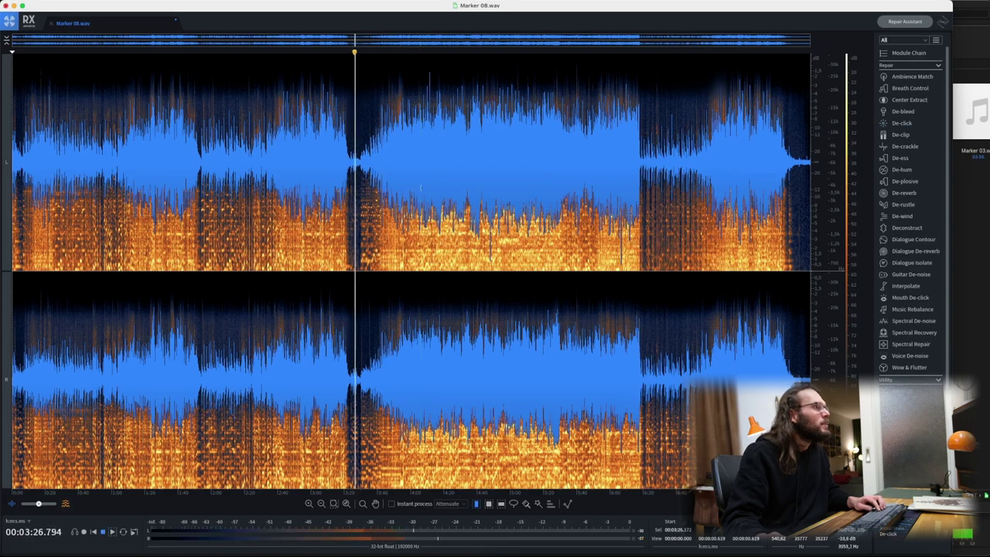
{"action": "left_click", "coordinate": [423, 193]}
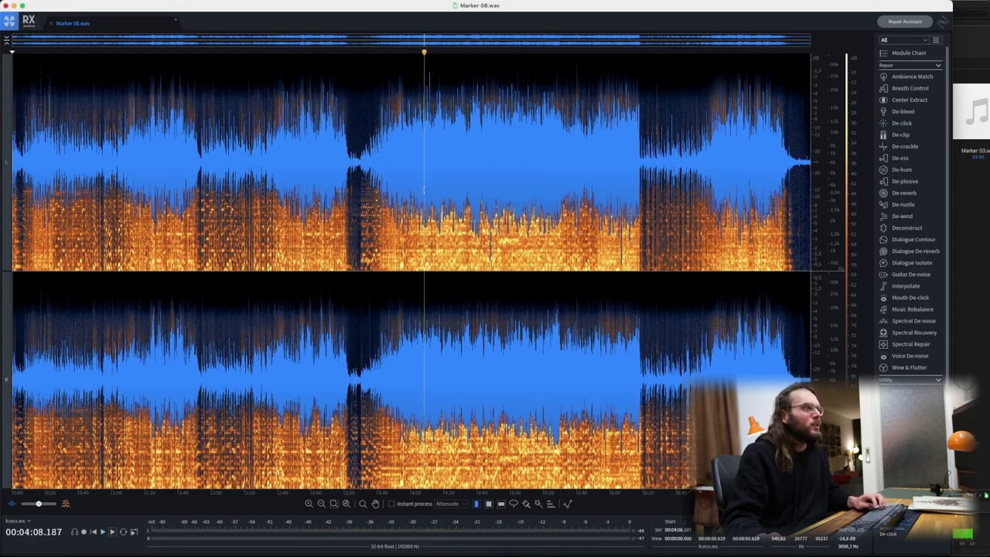
{"action": "key", "text": "super+s"}
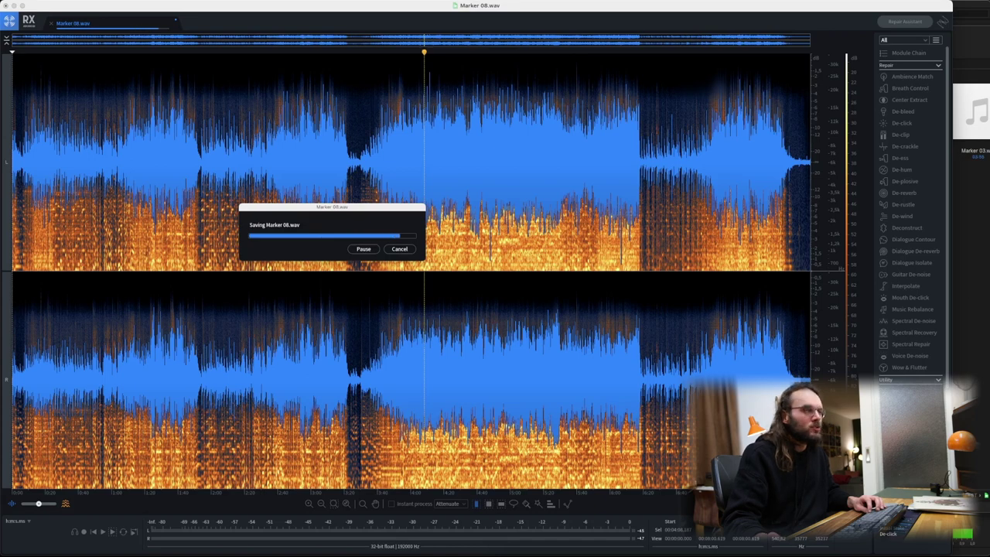
Quick Look Marker 01.wav, Marker 02.wav and Marker 03.wav in Finder
{"action": "key", "text": "super+Tab"}
{"action": "key", "text": "Right"}
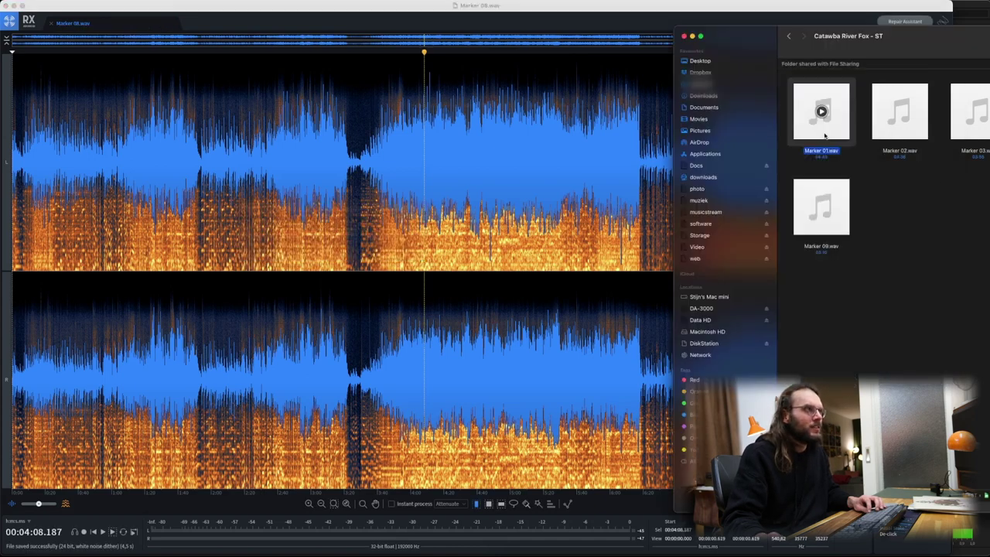
{"action": "key", "text": "space"}
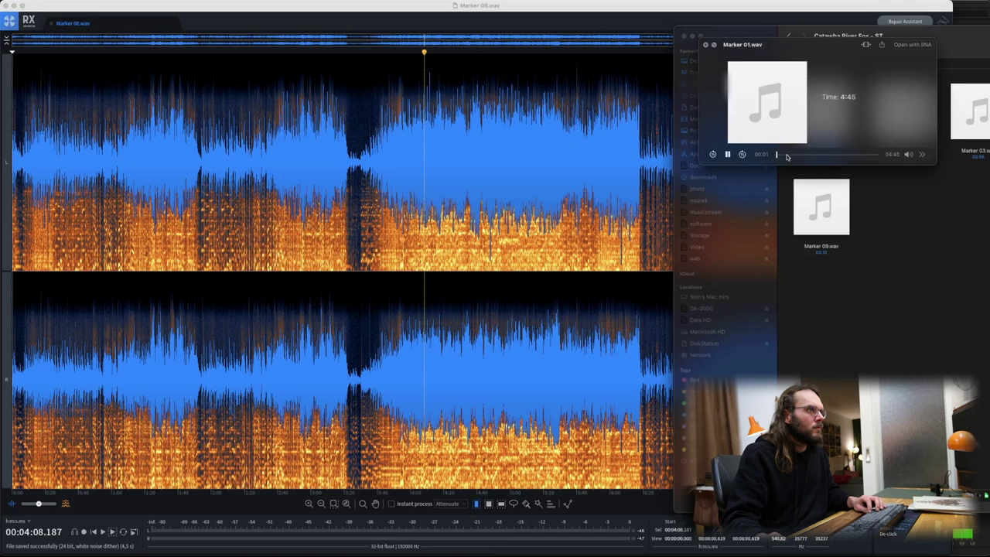
{"action": "left_click_drag", "start_coordinate": [831, 51], "coordinate": [531, 74]}
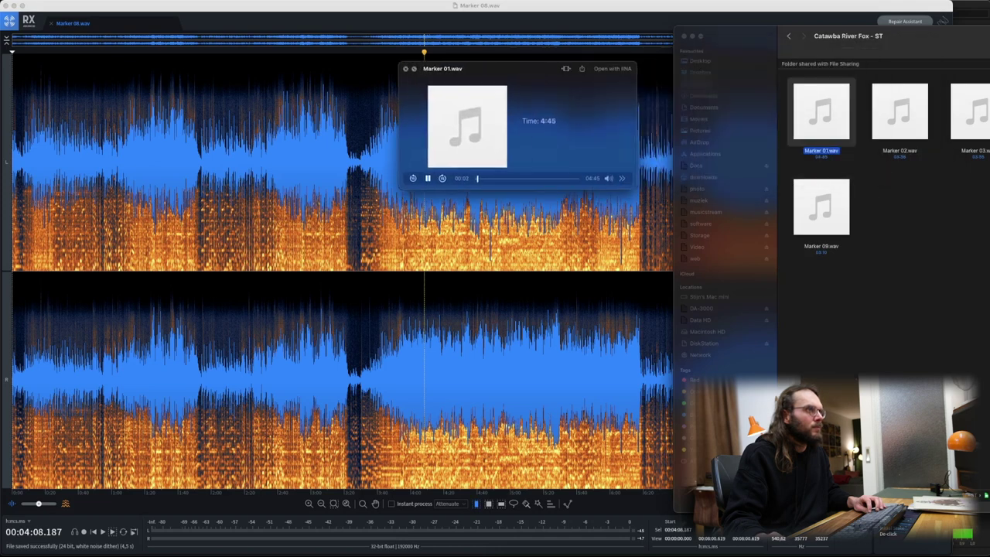
{"action": "left_click", "coordinate": [909, 140]}
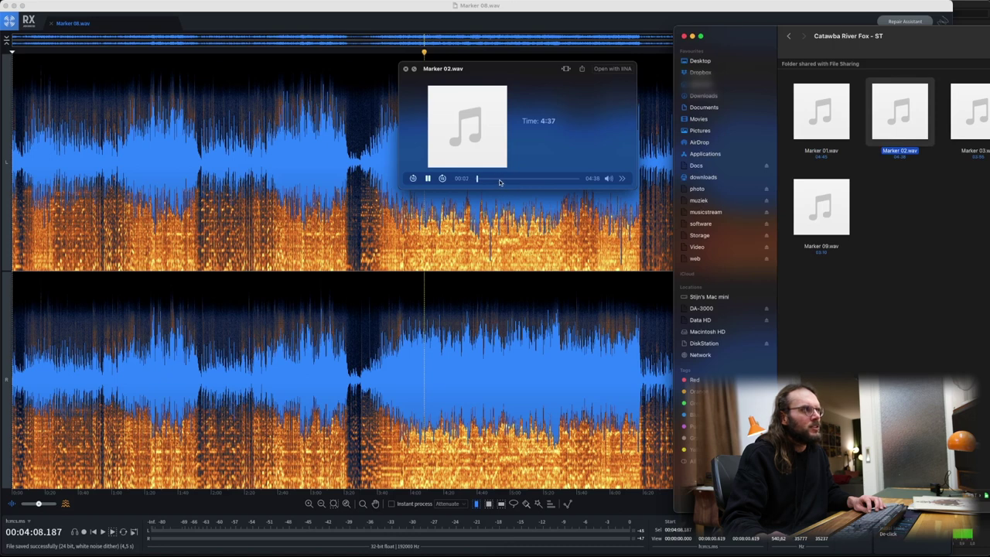
{"action": "left_click", "coordinate": [969, 142]}
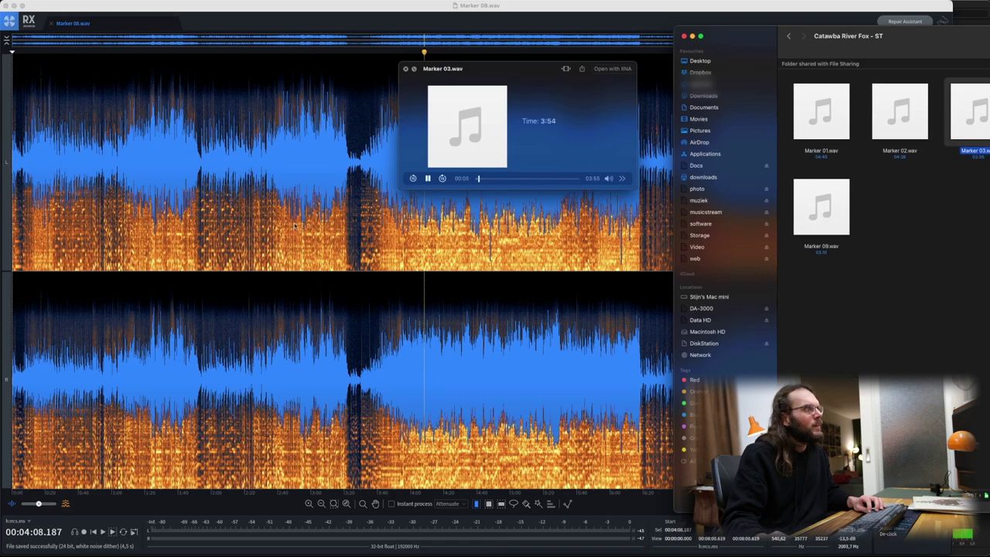
{"action": "left_click", "coordinate": [265, 154]}
Load Marker 03.wav into RX 8, listen to it, and select its opening seconds
{"action": "mouse_move", "coordinate": [979, 130]}
{"action": "left_click_drag", "start_coordinate": [978, 130], "coordinate": [361, 174]}
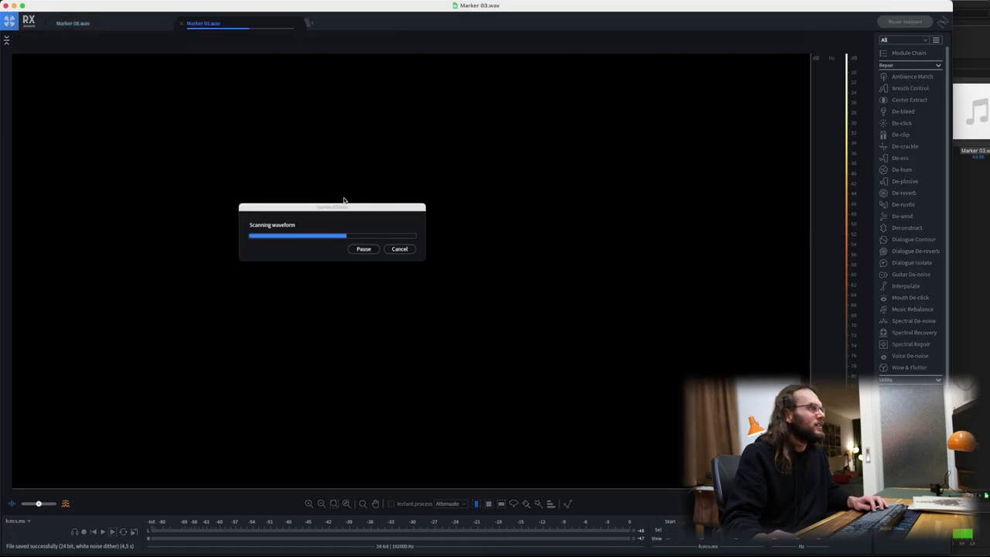
{"action": "key", "text": "space"}
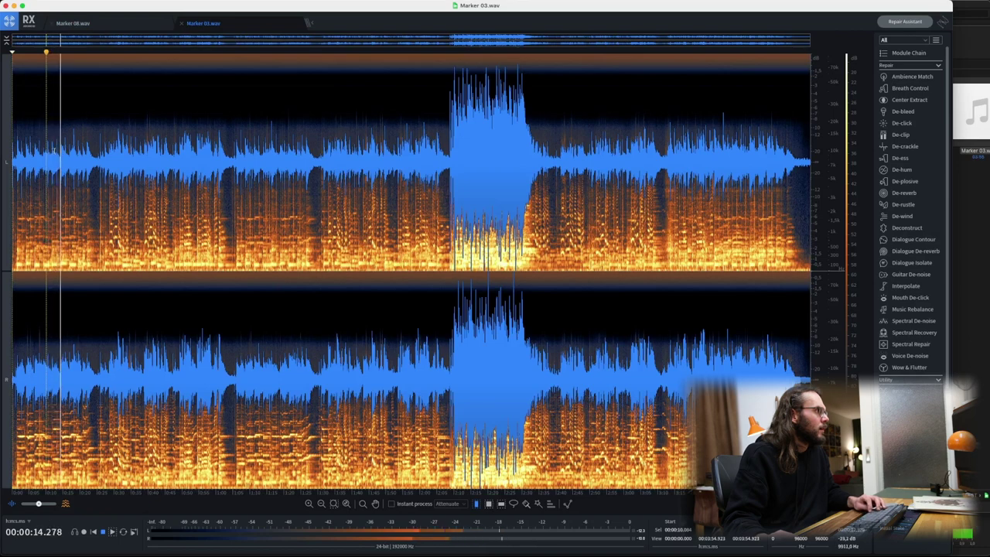
{"action": "key", "text": "space"}
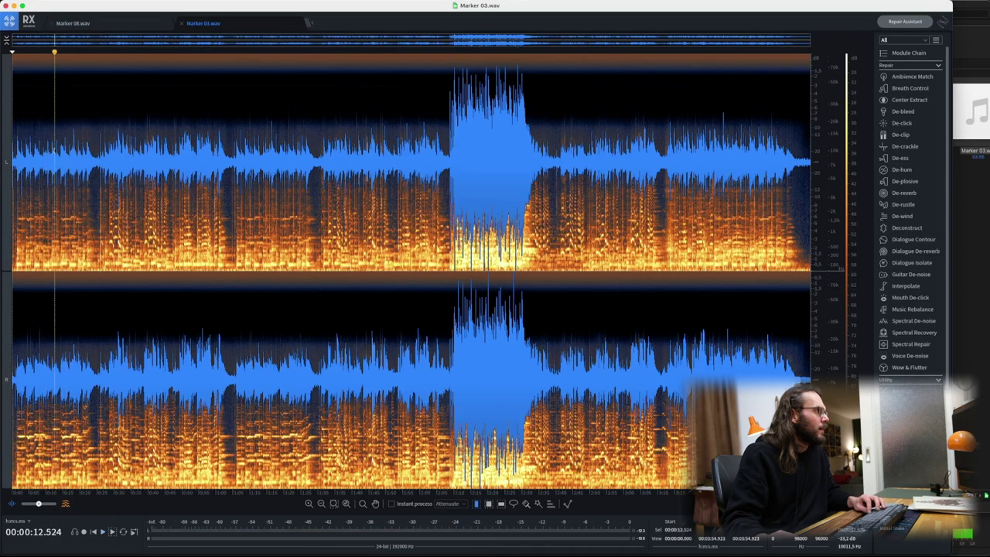
{"action": "key", "text": "shift+Home"}
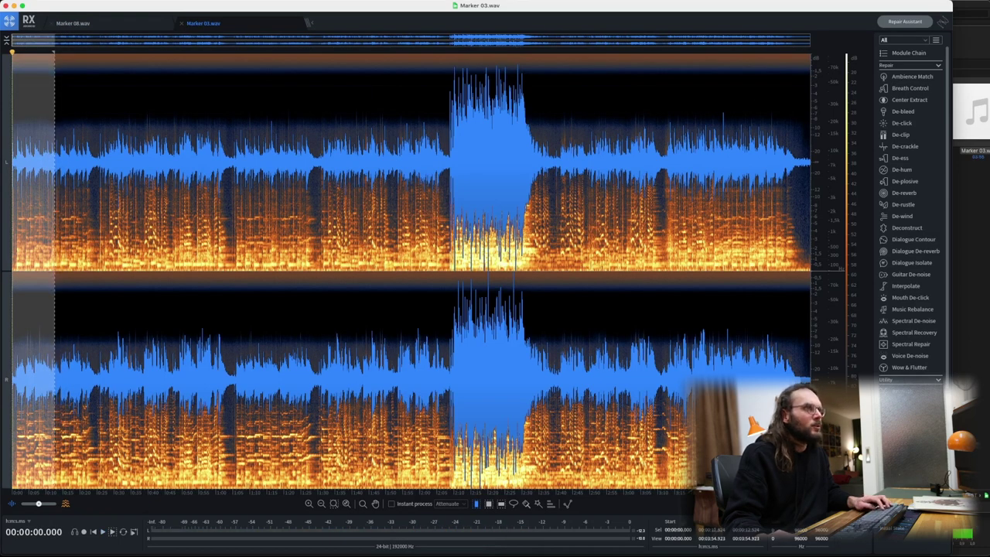
Preview De-click and its removed-clicks-only output, then render the click removal
{"action": "left_click", "coordinate": [902, 123]}
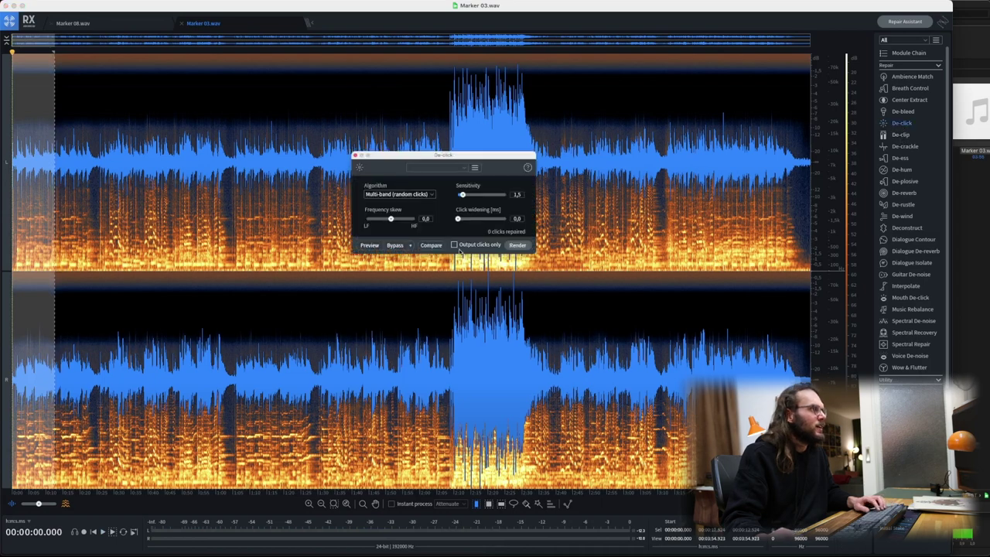
{"action": "left_click", "coordinate": [369, 245]}
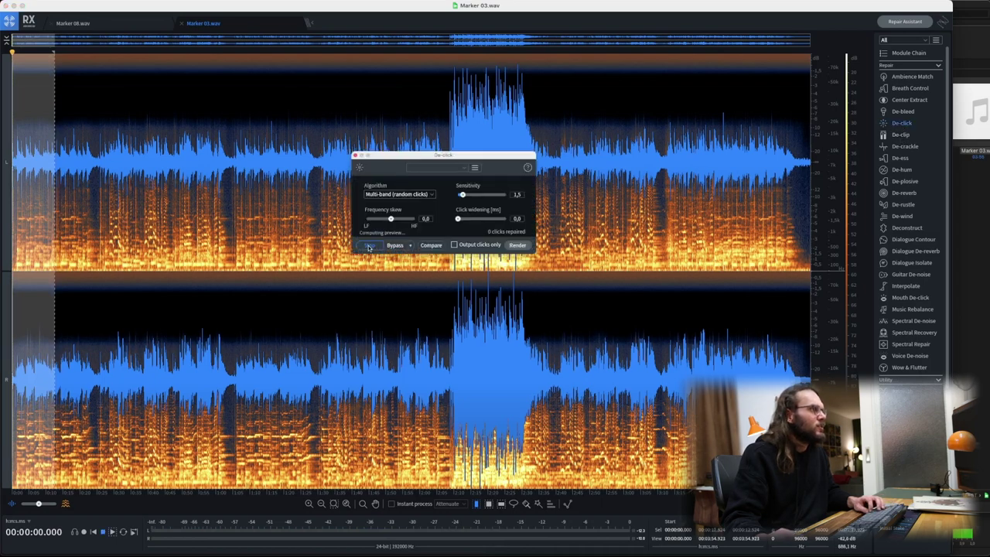
{"action": "left_click", "coordinate": [475, 246]}
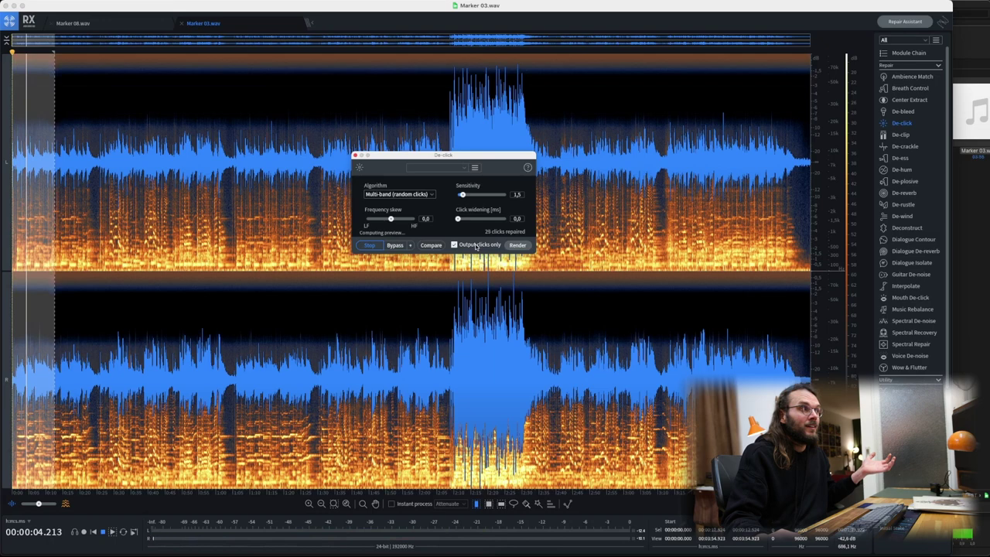
{"action": "left_click", "coordinate": [475, 246]}
{"action": "left_click", "coordinate": [517, 245]}
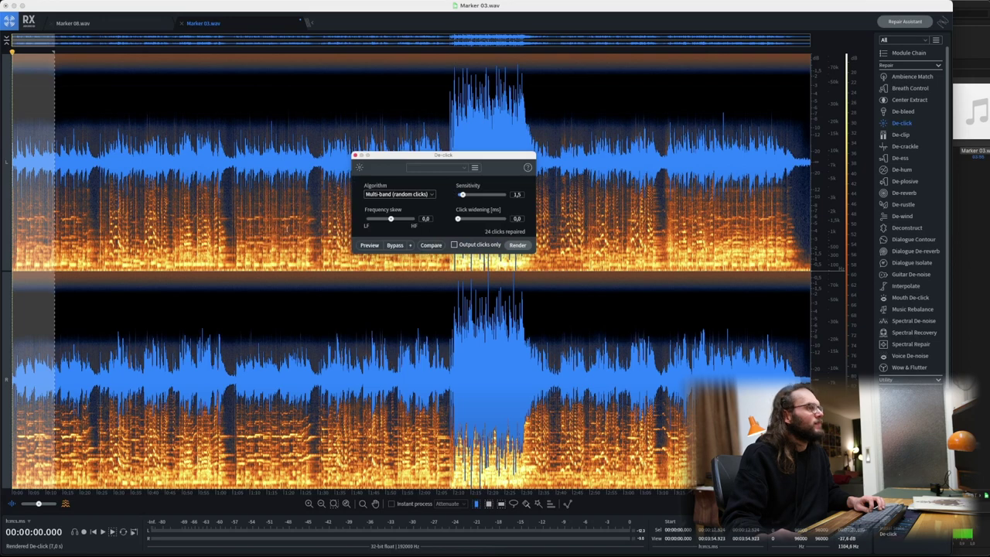
Close the De-click settings and save the repaired Marker 03.wav
{"action": "left_click", "coordinate": [355, 156]}
{"action": "left_click", "coordinate": [305, 183]}
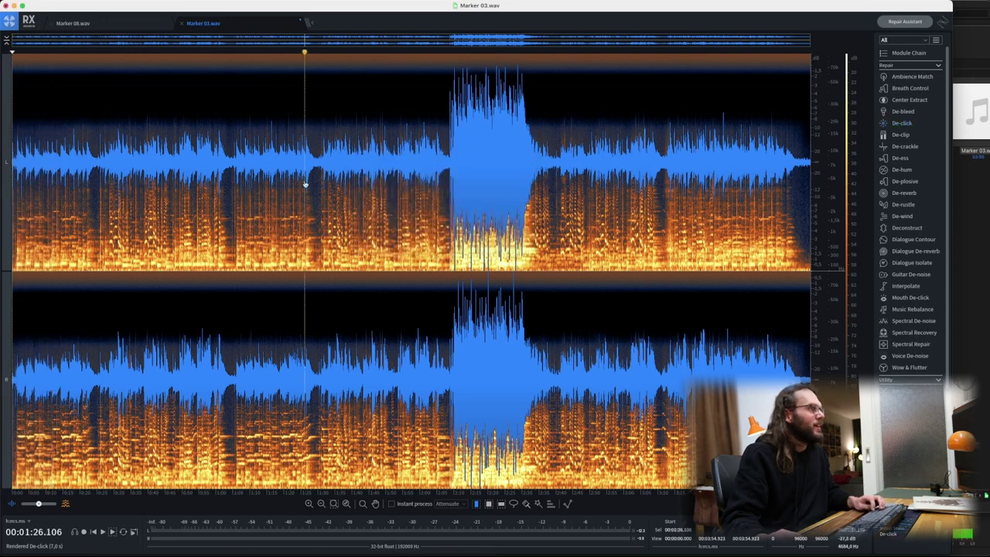
{"action": "key", "text": "super+s"}
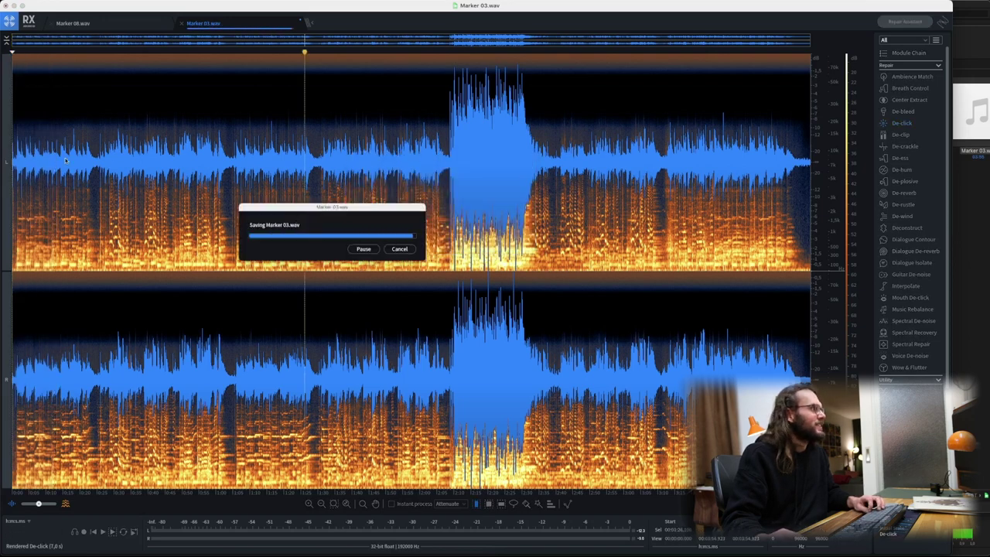
Quick Look the Marker 04 onward track files in Finder and select Marker 09.wav
{"action": "key", "text": "super+Tab"}
{"action": "key", "text": "space"}
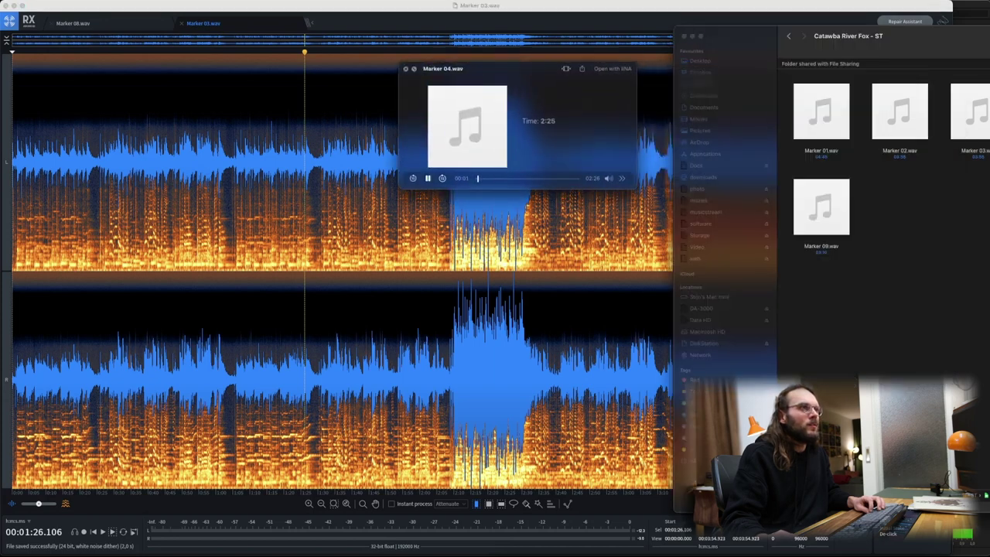
{"action": "key", "text": "Right"}
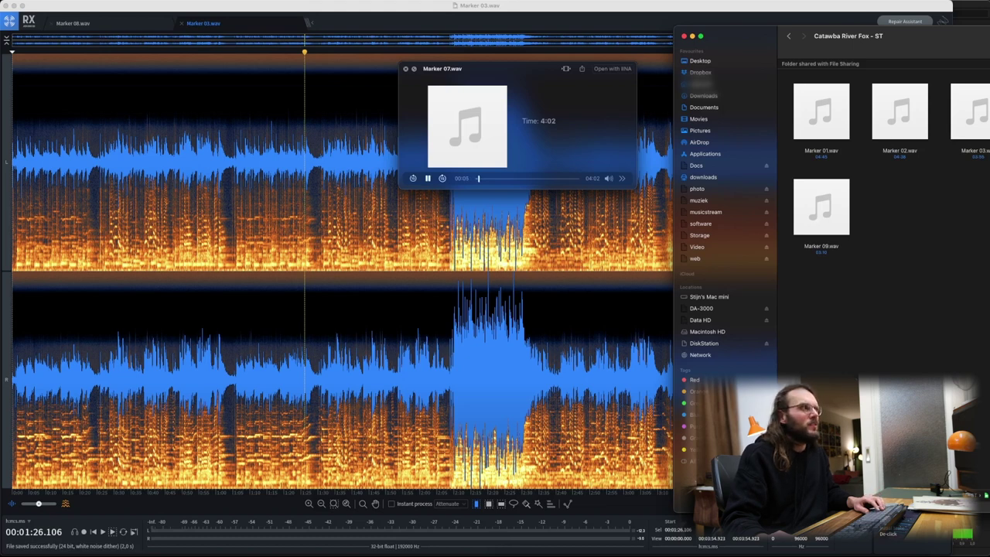
{"action": "left_click", "coordinate": [822, 230]}
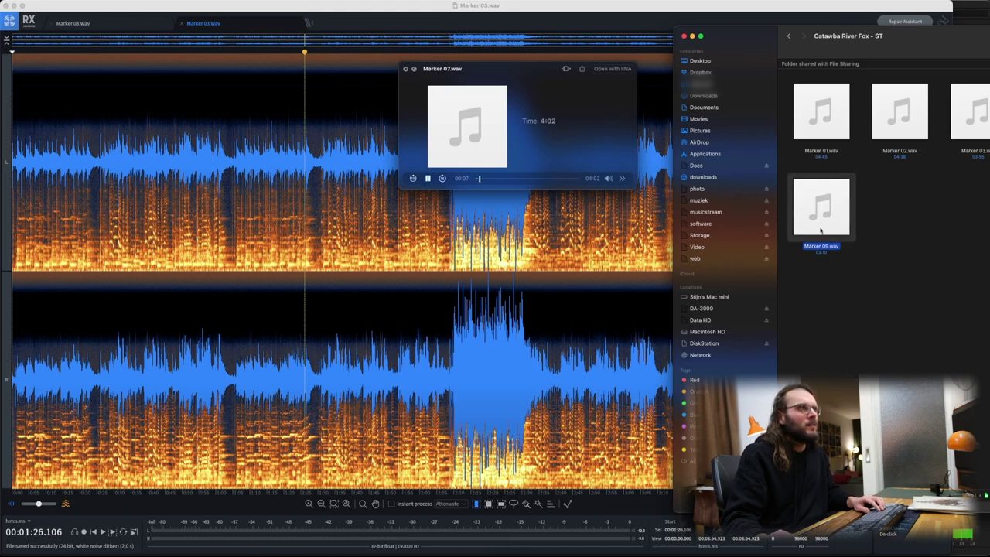
{"action": "key", "text": "space"}
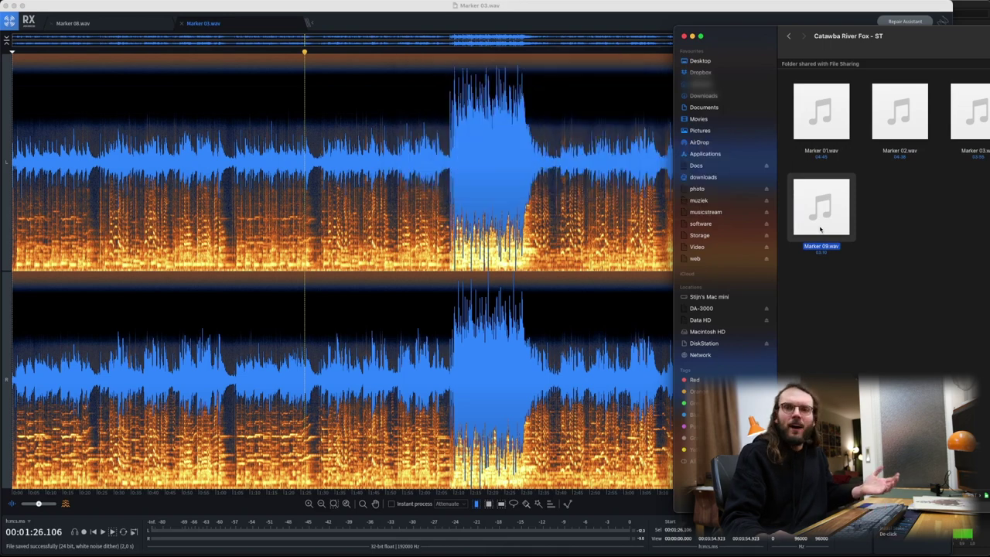
Load Marker 09.wav into RX, audition its ending, and select the quiet tail from about 2:54
{"action": "left_click_drag", "start_coordinate": [822, 230], "coordinate": [396, 248]}
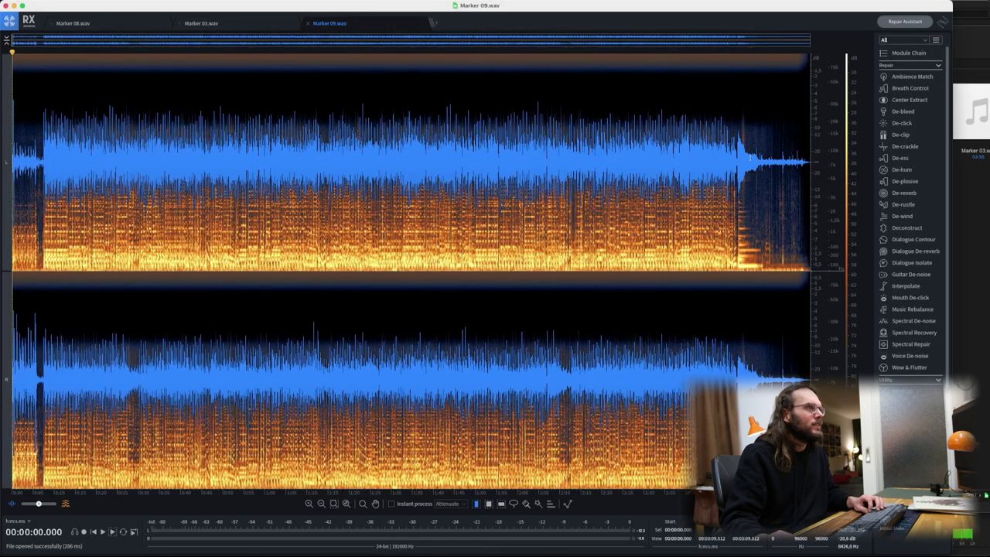
{"action": "left_click", "coordinate": [750, 157]}
{"action": "key", "text": "space"}
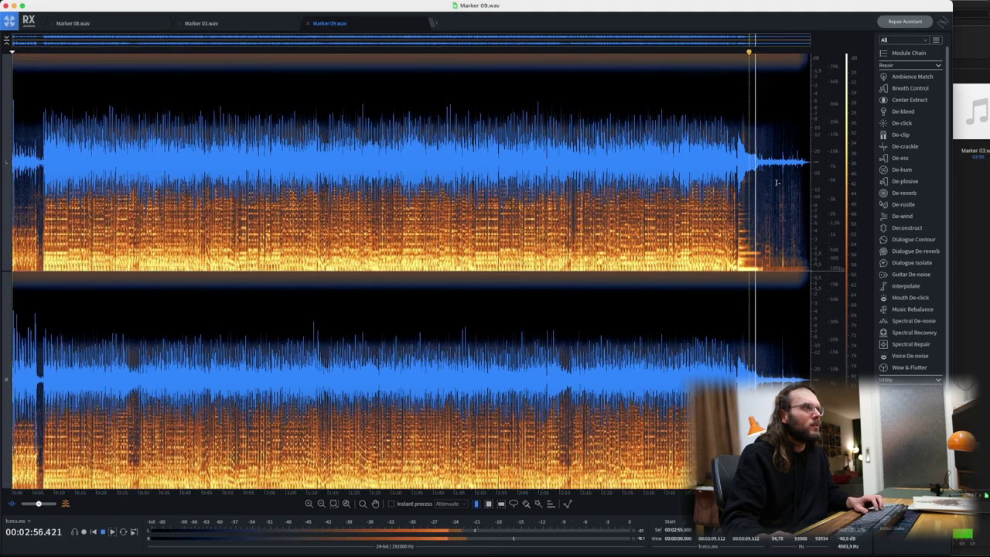
{"action": "key", "text": "space"}
{"action": "left_click_drag", "start_coordinate": [758, 183], "coordinate": [859, 167]}
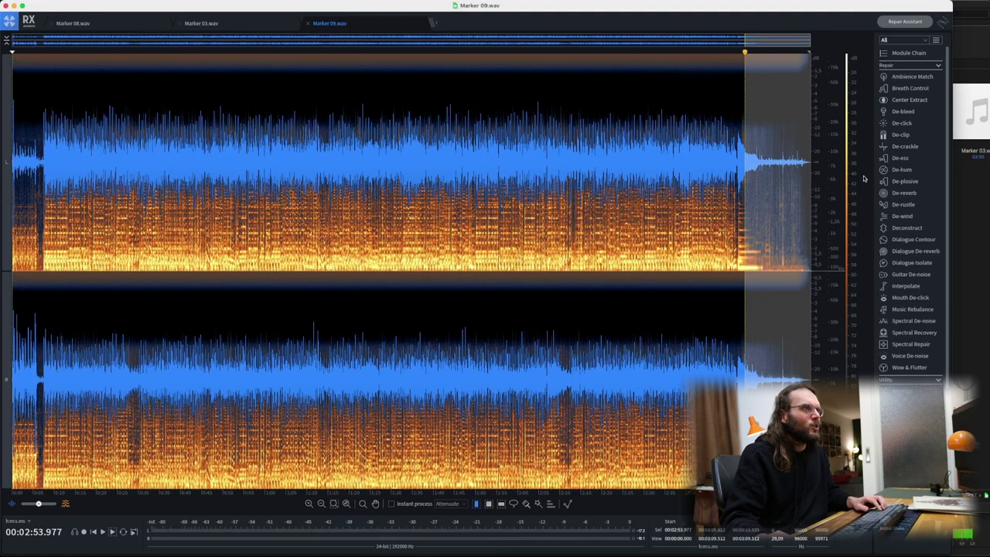
Render De-click on the selected tail of Marker 09.wav
{"action": "left_click", "coordinate": [900, 135]}
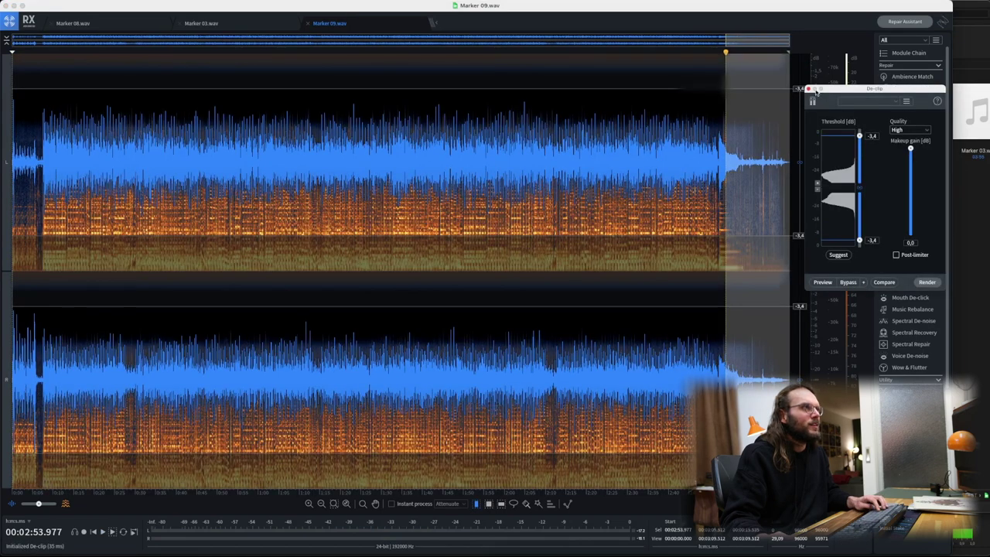
{"action": "left_click", "coordinate": [808, 89]}
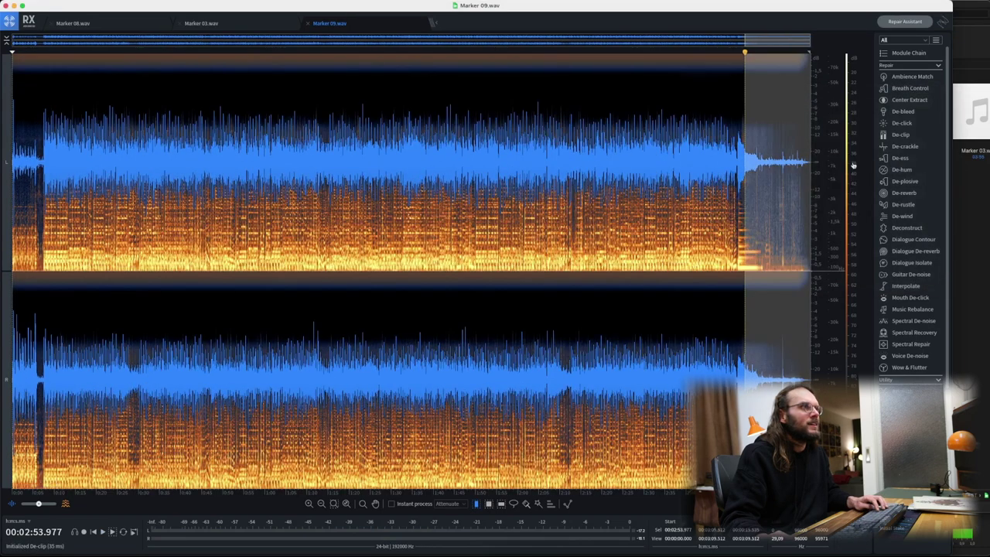
{"action": "left_click", "coordinate": [900, 123]}
{"action": "left_click", "coordinate": [525, 245]}
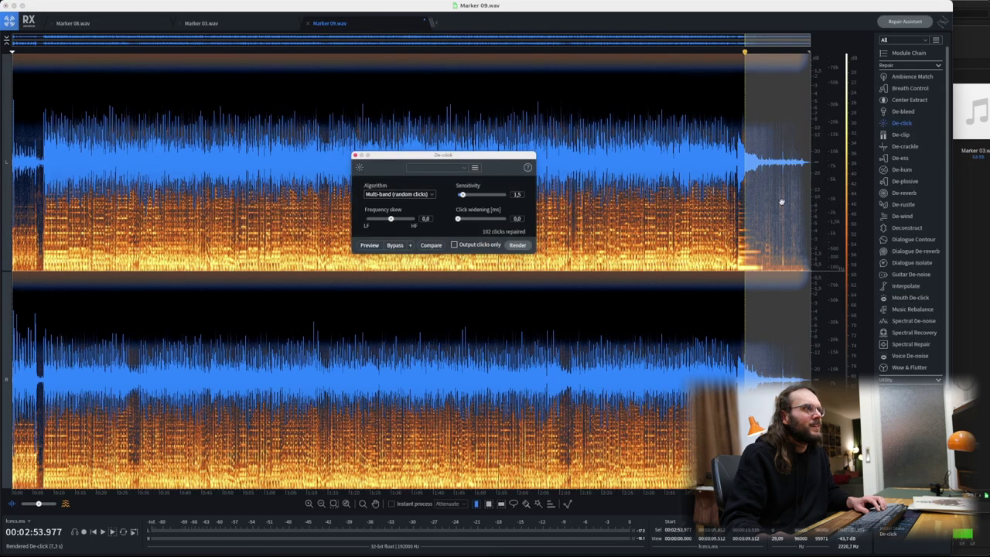
Replay the repaired ending from 2:55 to check it, then save Marker 09.wav
{"action": "left_click", "coordinate": [761, 158]}
{"action": "key", "text": "space"}
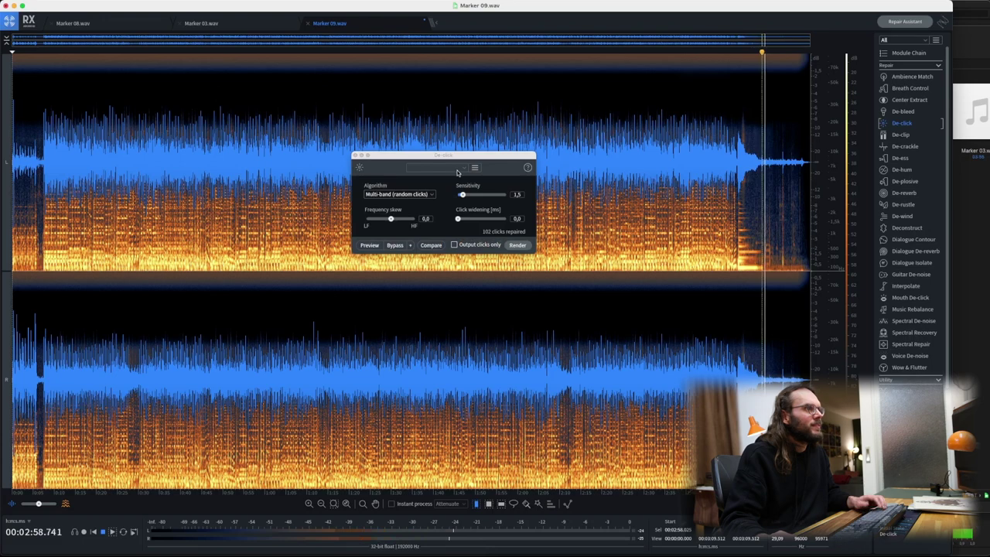
{"action": "key", "text": "Escape"}
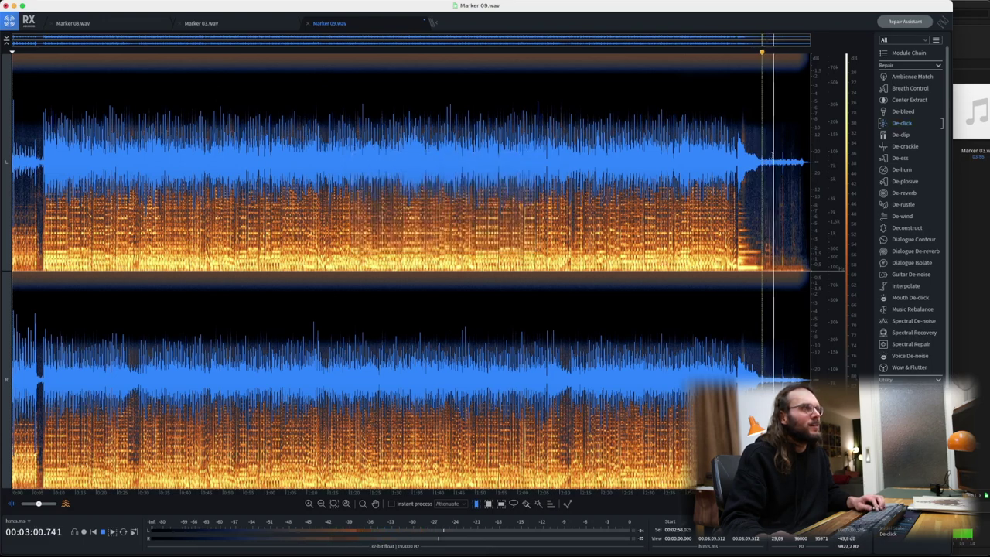
{"action": "key", "text": "ctrl+z"}
{"action": "left_click", "coordinate": [761, 162]}
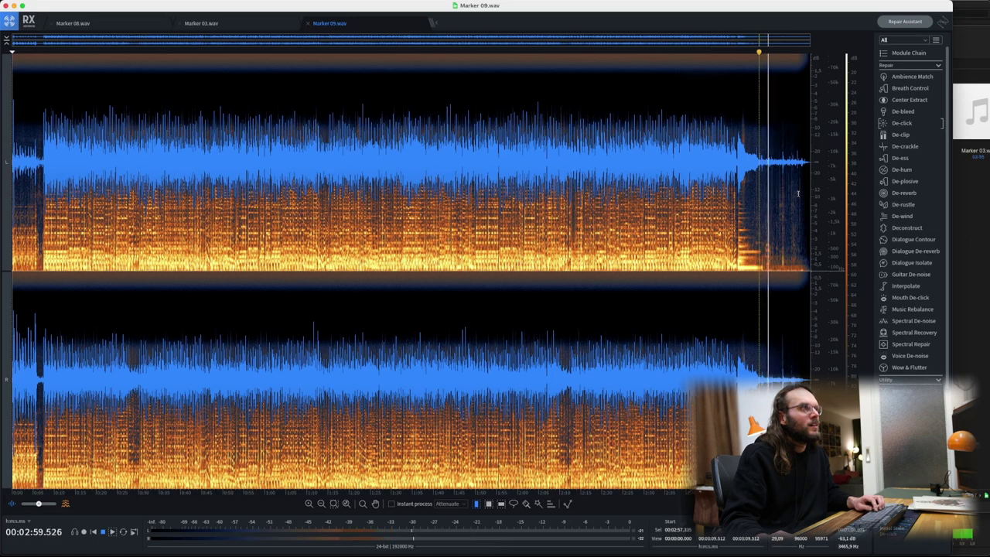
{"action": "left_click", "coordinate": [758, 190]}
{"action": "left_click_drag", "start_coordinate": [742, 167], "coordinate": [772, 170]}
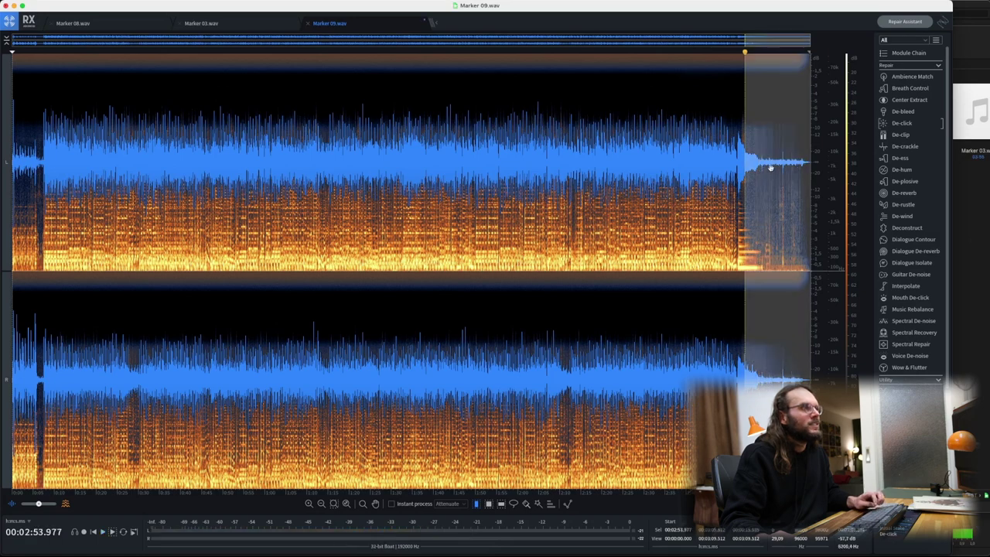
{"action": "left_click", "coordinate": [749, 154]}
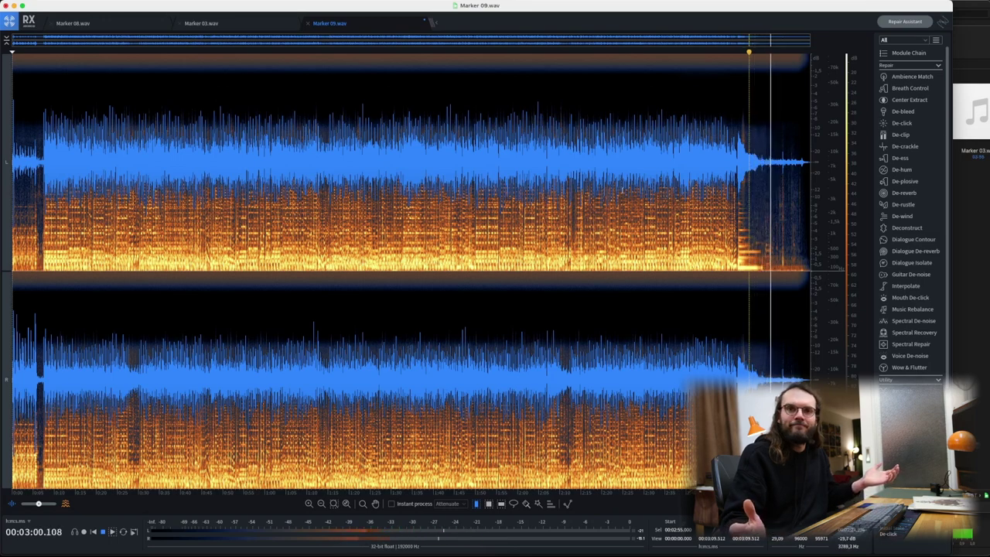
{"action": "key", "text": "space"}
{"action": "key", "text": "super+s"}
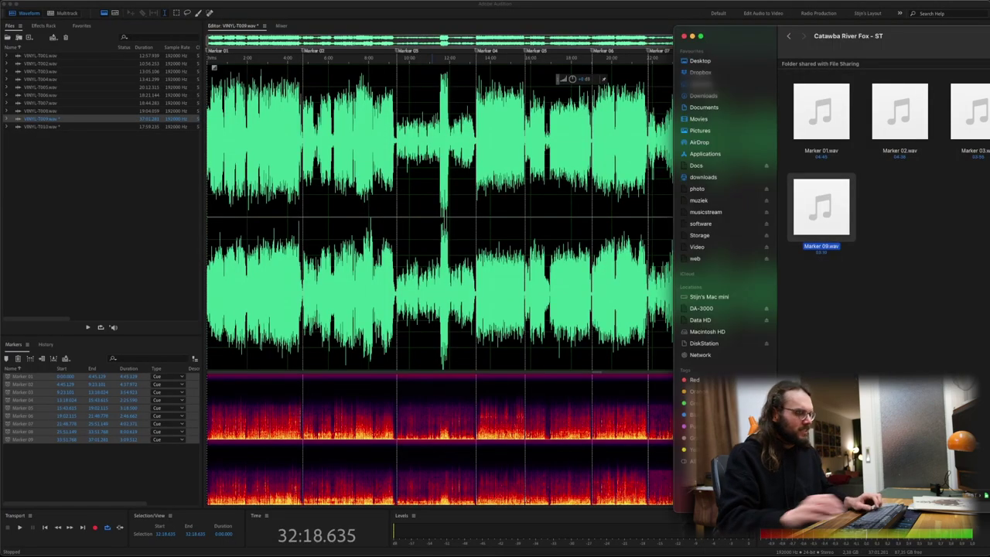
Launch Mp3tag through Spotlight
{"action": "key", "text": "super+space"}
{"action": "type", "text": "rxmp3tag"}
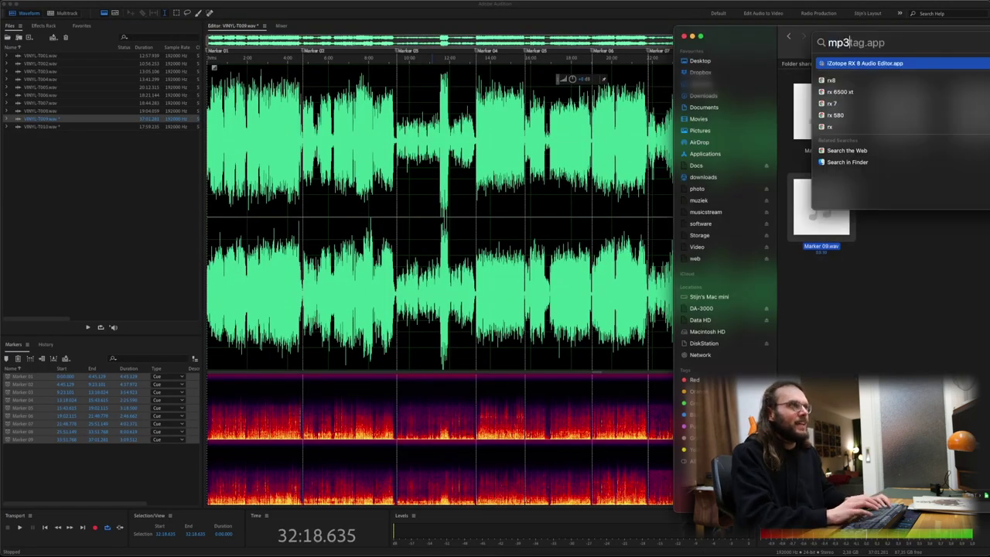
{"action": "key", "text": "Return"}
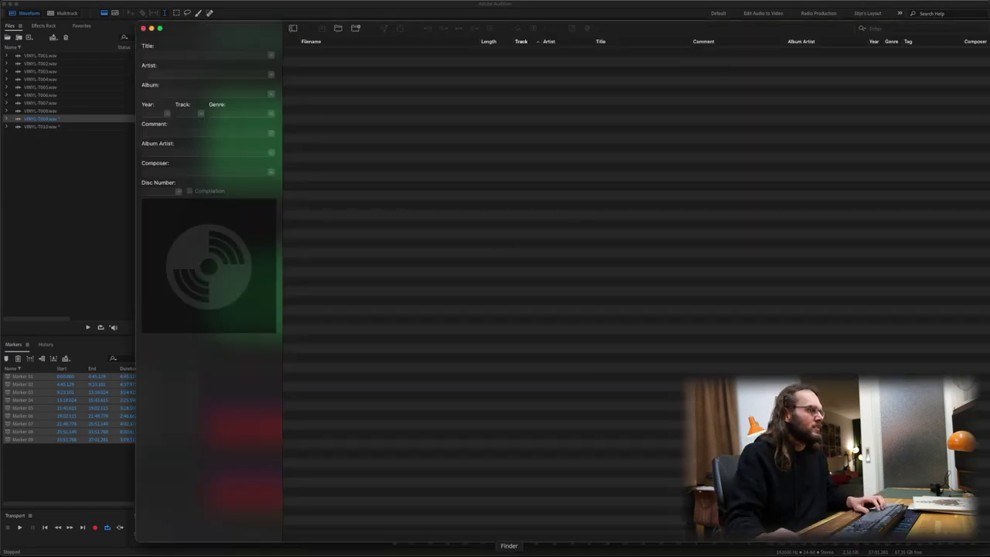
Copy release ID 4947142 from the Discogs page address and return to Mp3tag
{"action": "left_click", "coordinate": [608, 552]}
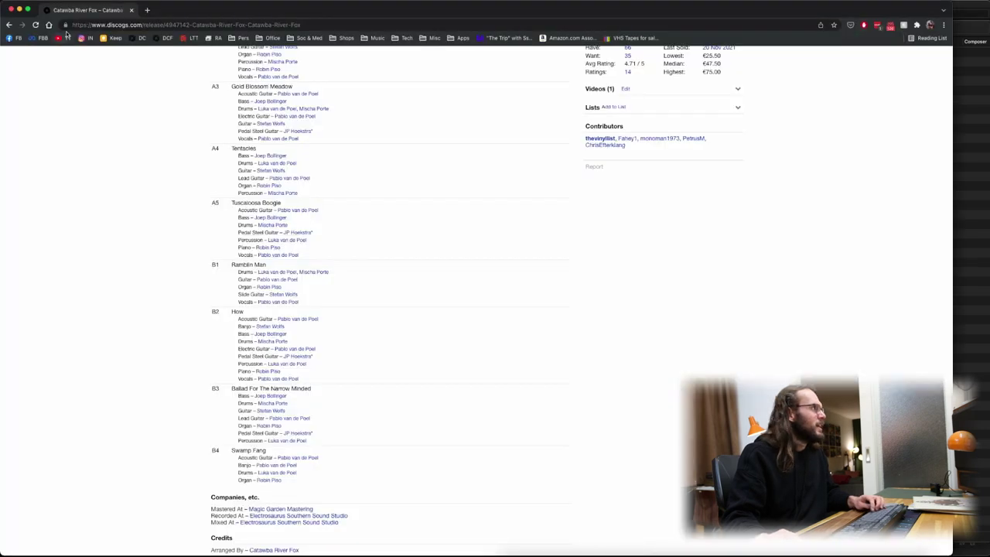
{"action": "scroll", "coordinate": [170, 126], "scroll_direction": "up", "scroll_amount": 3}
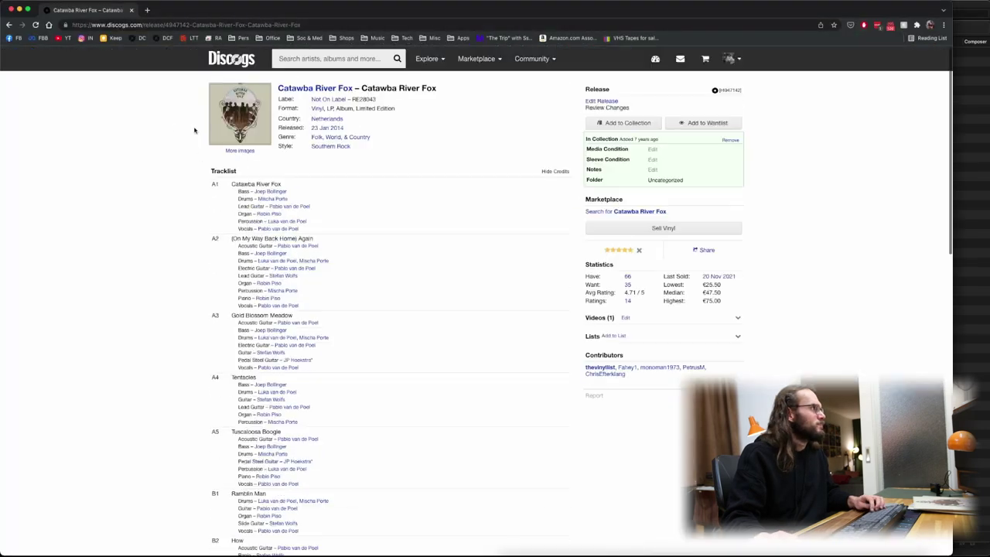
{"action": "left_click", "coordinate": [163, 25]}
{"action": "left_click_drag", "start_coordinate": [164, 25], "coordinate": [189, 25]}
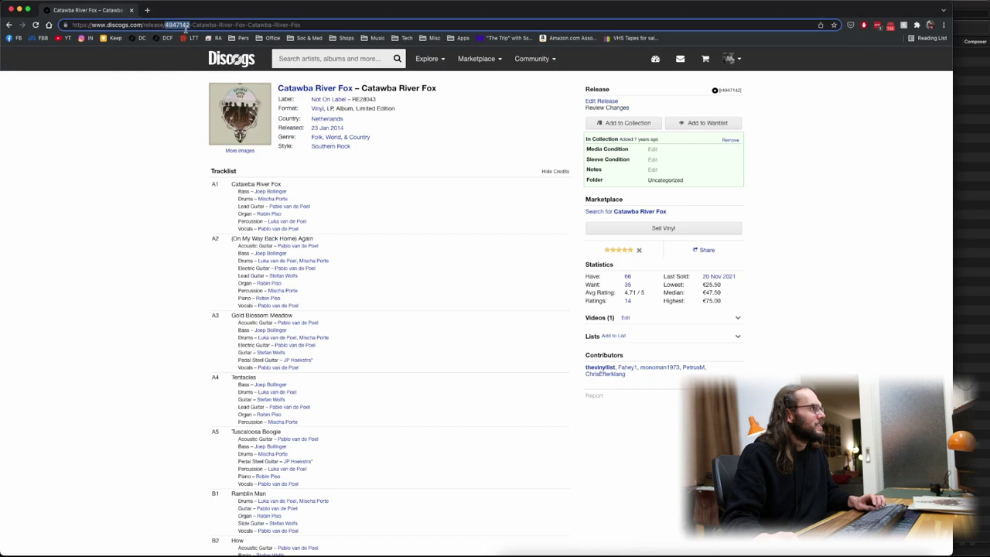
{"action": "key", "text": "super+Tab"}
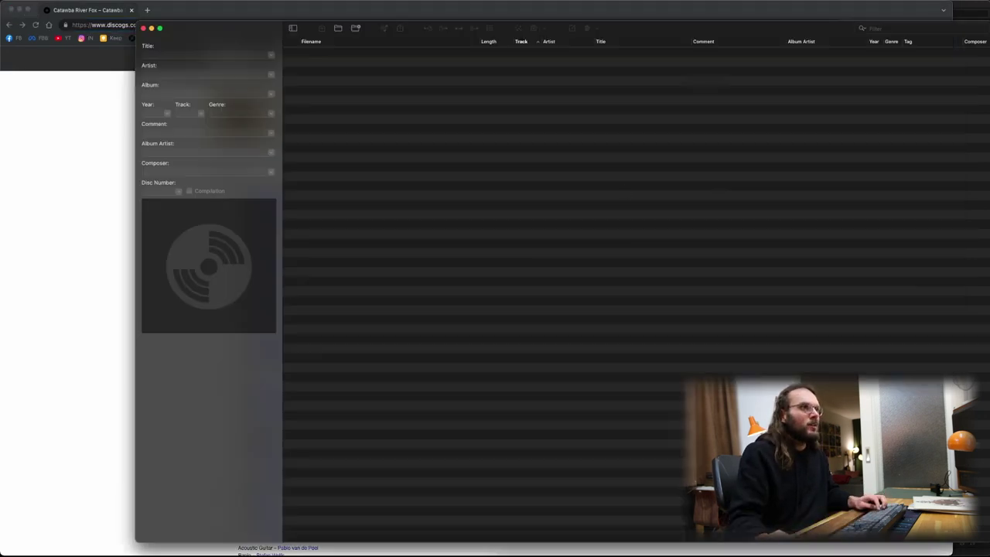
Load the nine track files into Mp3tag and apply Discogs release 4947142's tags and cover
{"action": "key", "text": "super+Tab"}
{"action": "left_click_drag", "start_coordinate": [808, 126], "coordinate": [468, 342]}
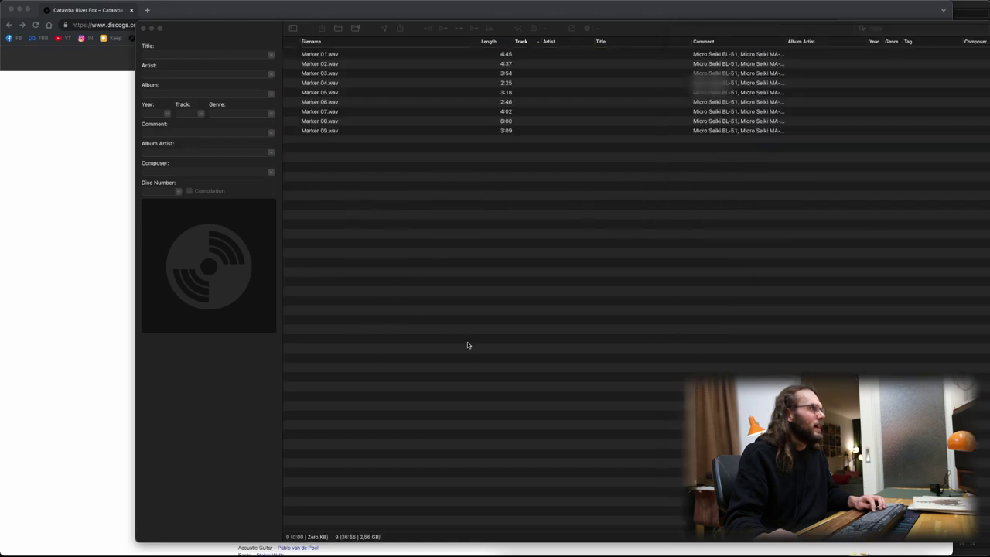
{"action": "key", "text": "super+a"}
{"action": "key", "text": "super+shift+d"}
{"action": "key", "text": "super+v"}
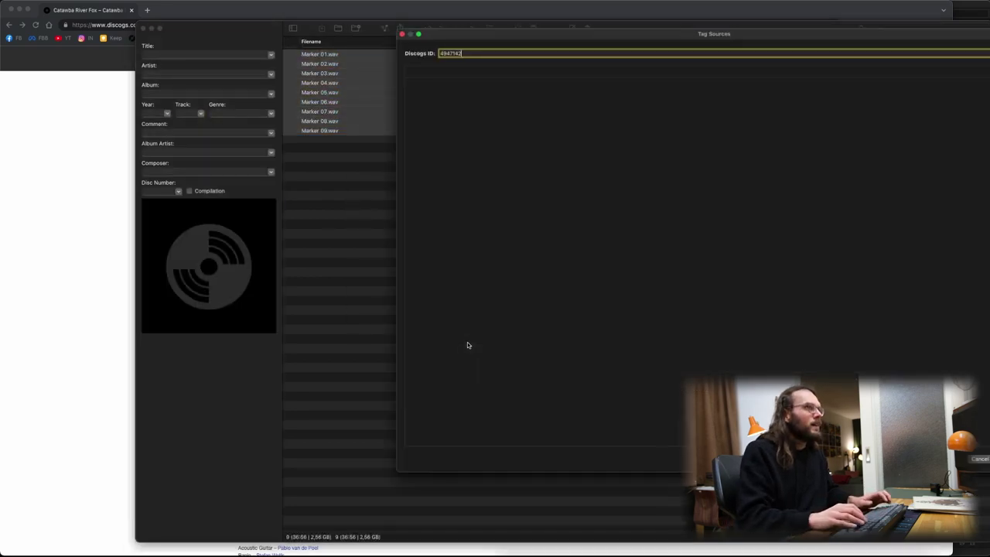
{"action": "key", "text": "Return"}
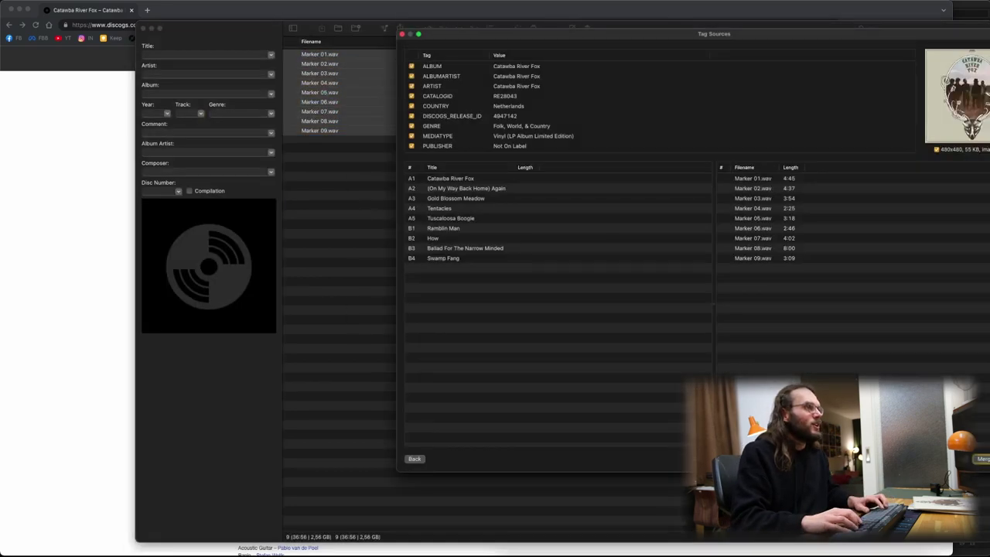
{"action": "key", "text": "Return"}
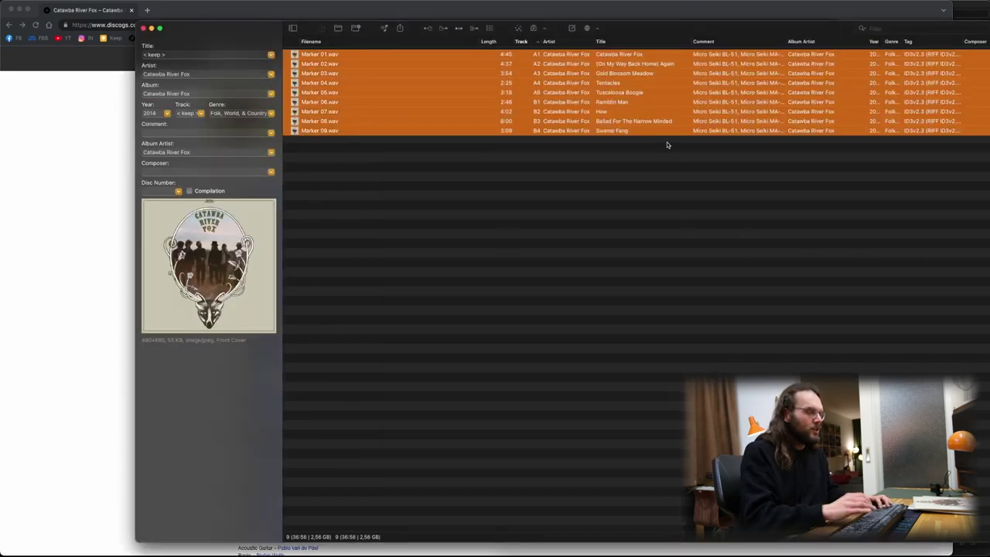
Number the tracks 01 to 09 and rename the files from their tags
{"action": "key", "text": "super+k"}
{"action": "key", "text": "Return"}
{"action": "key", "text": "super+1"}
{"action": "key", "text": "Return"}
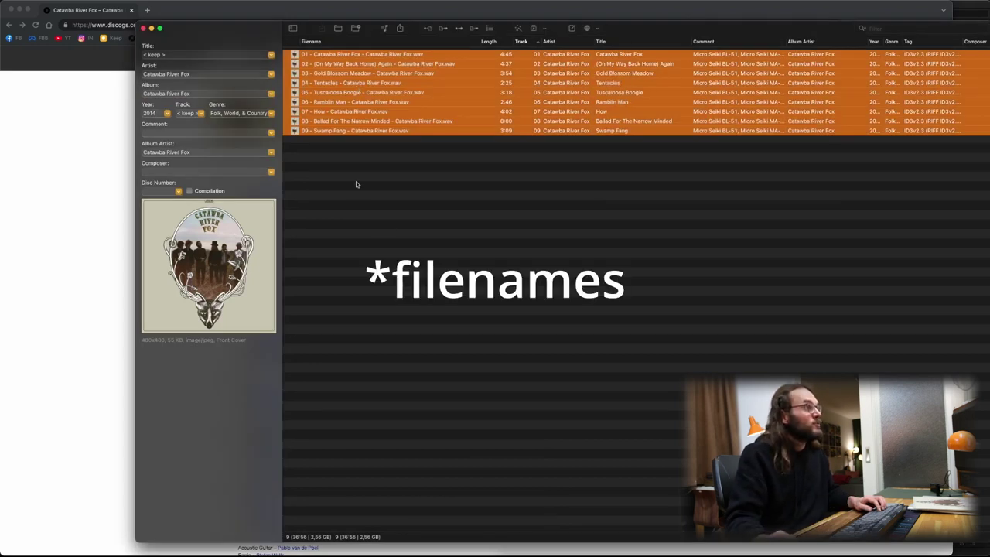
Inspect the Ramblin Man comment and the Comment field shared by all nine tracks
{"action": "left_click", "coordinate": [689, 267]}
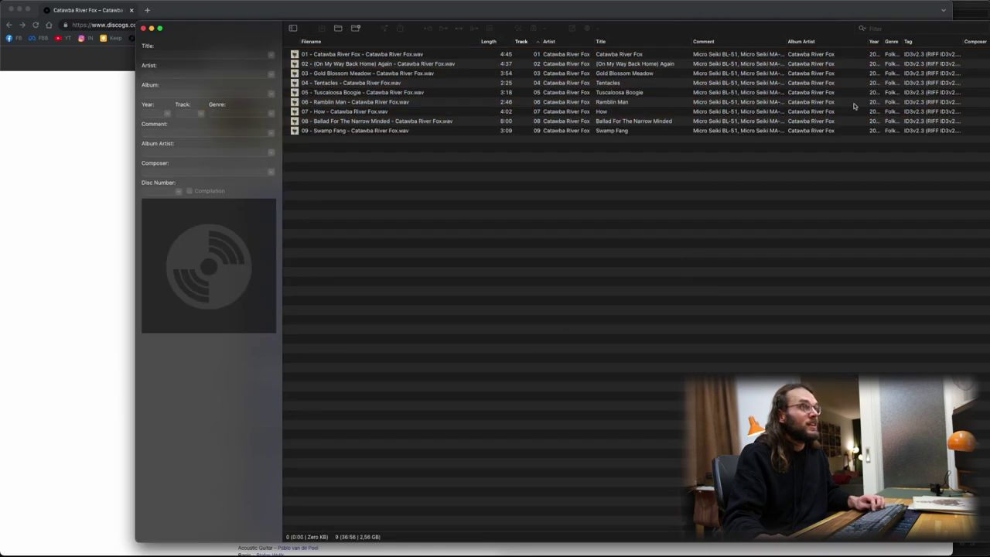
{"action": "left_click", "coordinate": [715, 102]}
{"action": "left_click", "coordinate": [716, 102]}
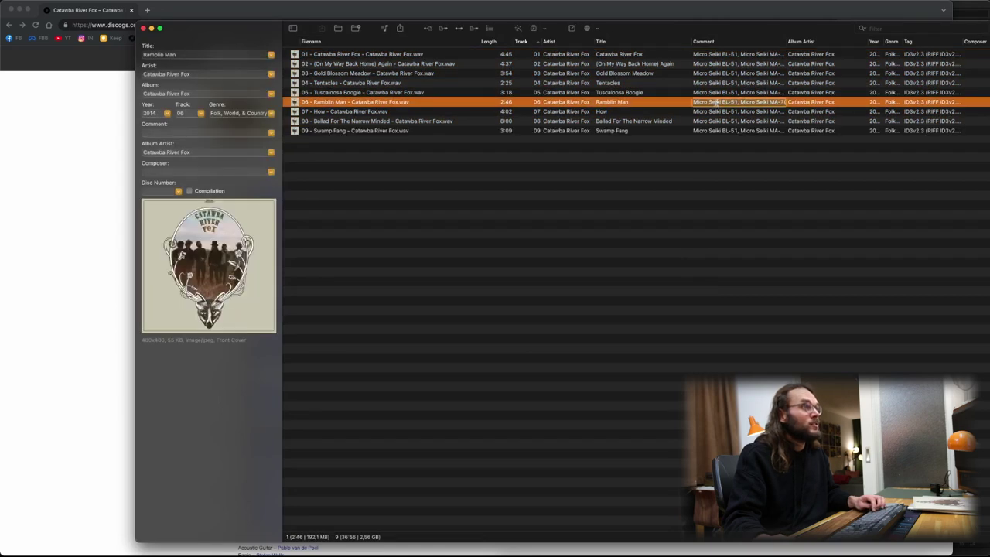
{"action": "key", "text": "super+a"}
{"action": "key", "text": "Tab"}
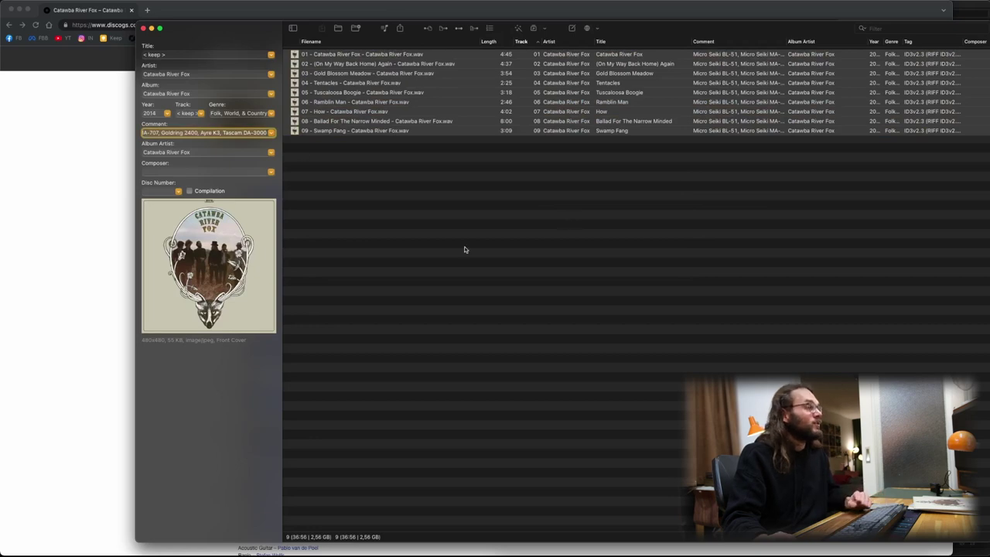
{"action": "left_click", "coordinate": [508, 256]}
Maximize the Catawba River Fox - ST folder and Quick Look track 01's cover and tags
{"action": "key", "text": "super+Tab"}
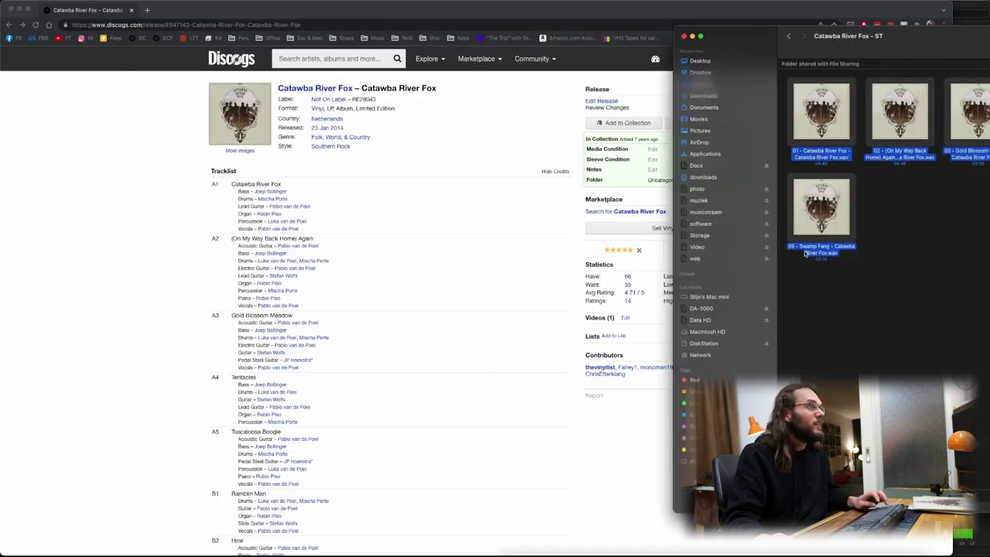
{"action": "double_click", "coordinate": [878, 36]}
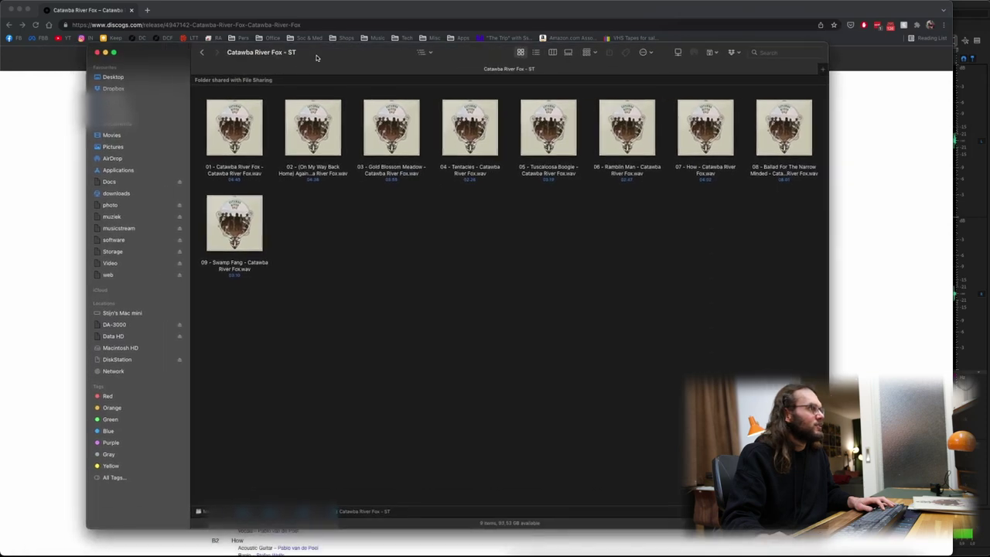
{"action": "left_click", "coordinate": [230, 128]}
{"action": "key", "text": "space"}
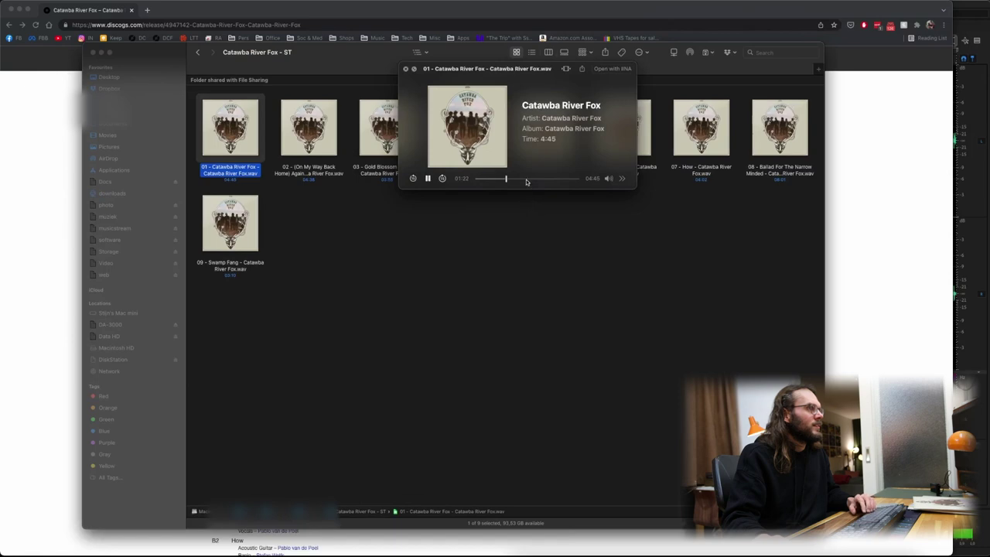
{"action": "key", "text": "space"}
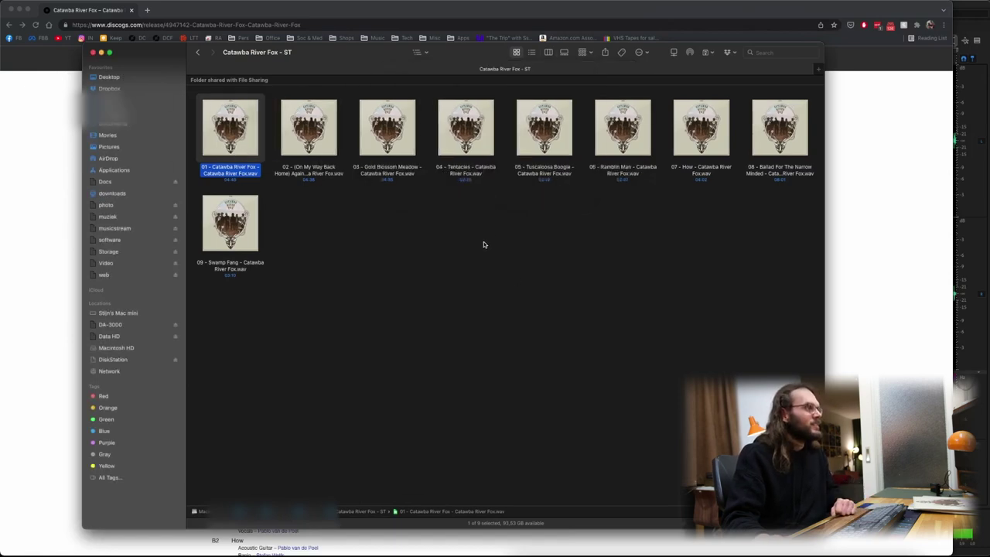
{"action": "left_click", "coordinate": [519, 288]}
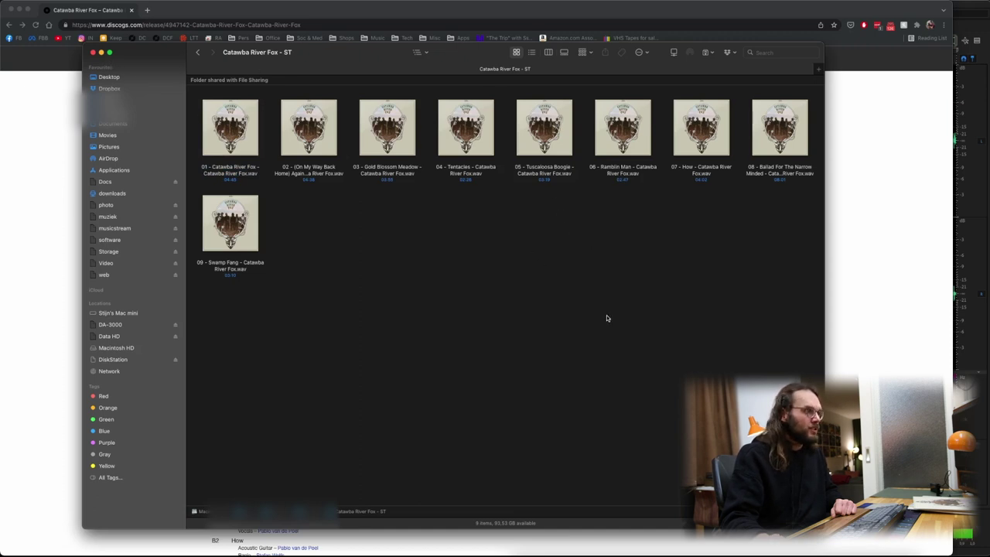
Search Spotlight for ocenaudio, then dismiss it
{"action": "key", "text": "super+space"}
{"action": "type", "text": "ocenaudio"}
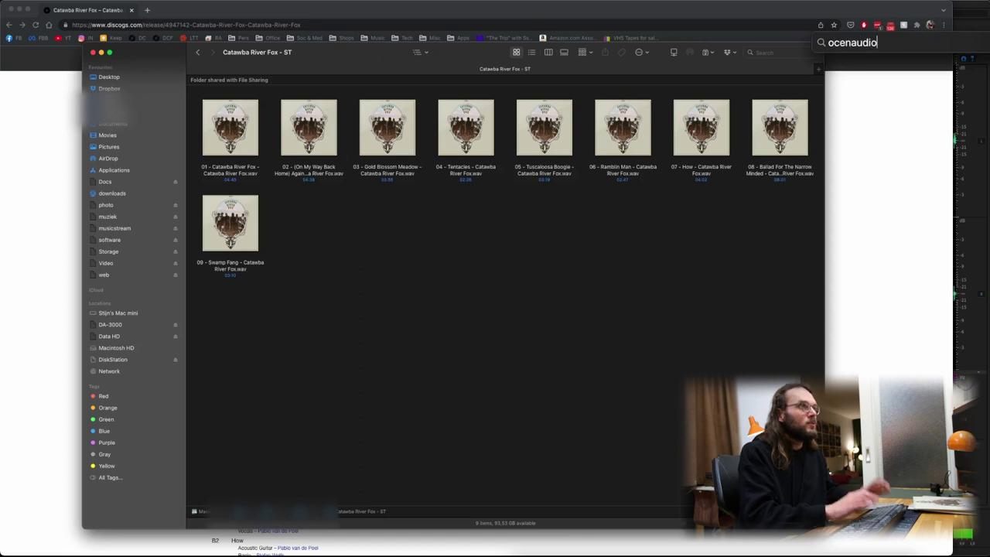
{"action": "key", "text": "Return"}
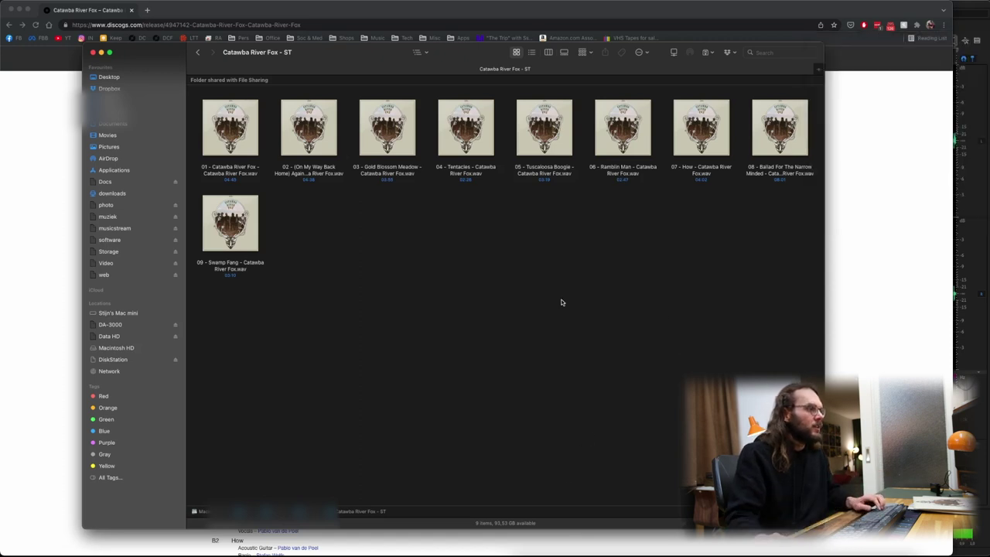
{"action": "key", "text": "super+space"}
{"action": "type", "text": "ocena"}
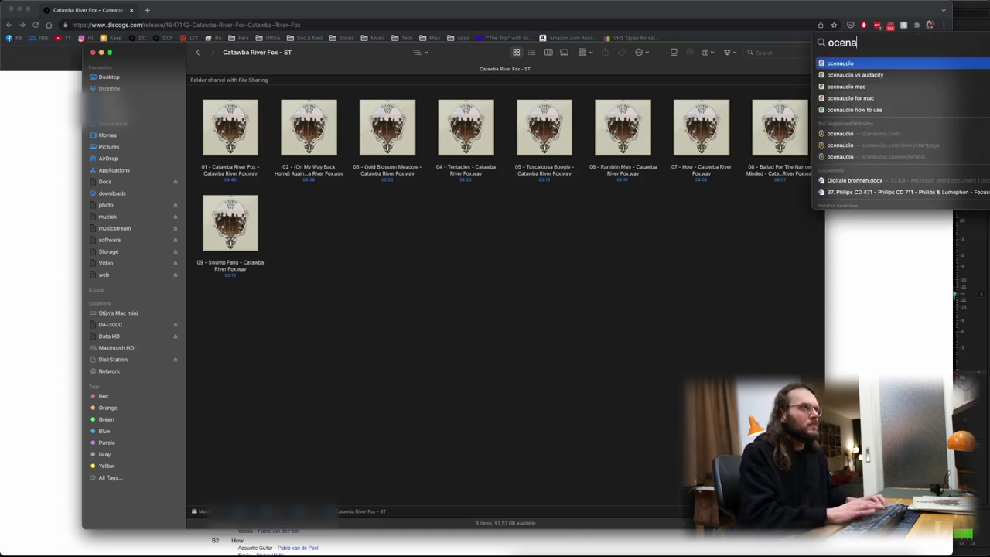
{"action": "type", "text": "udio"}
{"action": "key", "text": "Escape"}
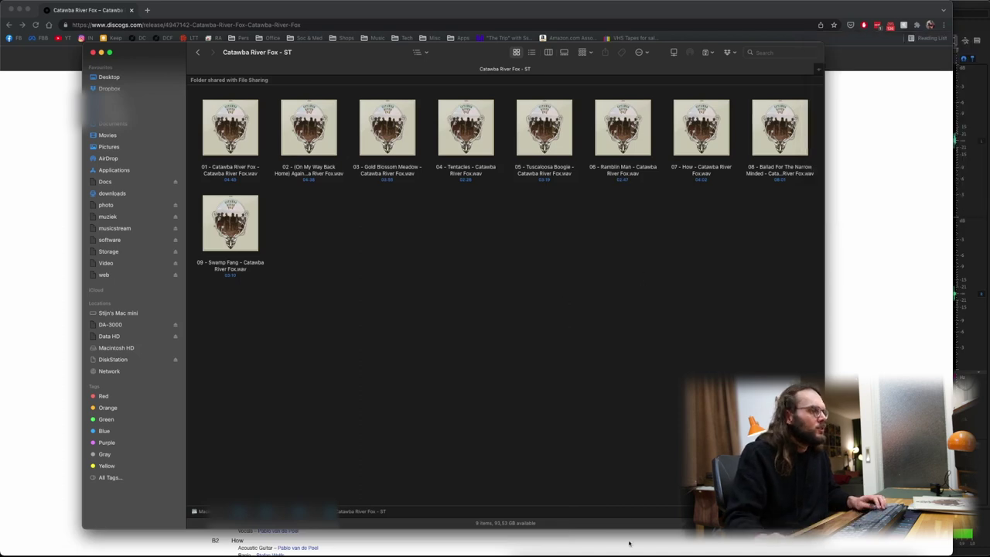
Search Google for ocenaudio and preview its image results, including the spectrogram screenshot
{"action": "left_click", "coordinate": [621, 554]}
{"action": "key", "text": "super+t"}
{"action": "type", "text": "ocenaudio"}
{"action": "key", "text": "Return"}
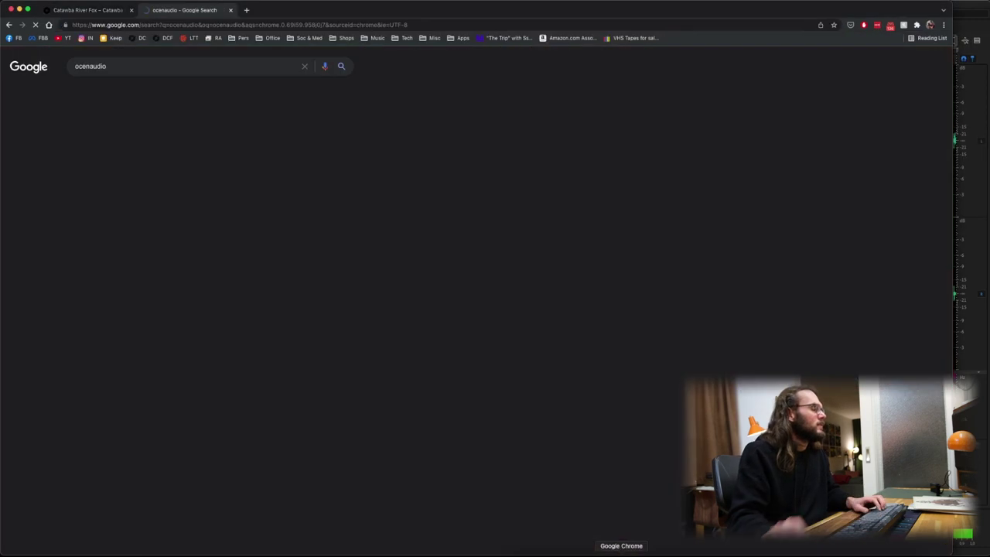
{"action": "left_click", "coordinate": [115, 93]}
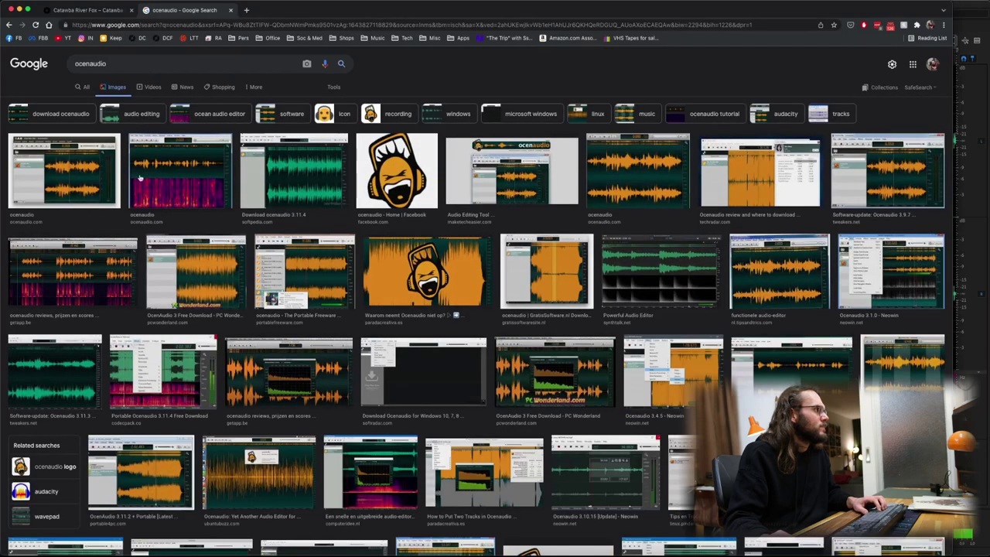
{"action": "left_click", "coordinate": [74, 192]}
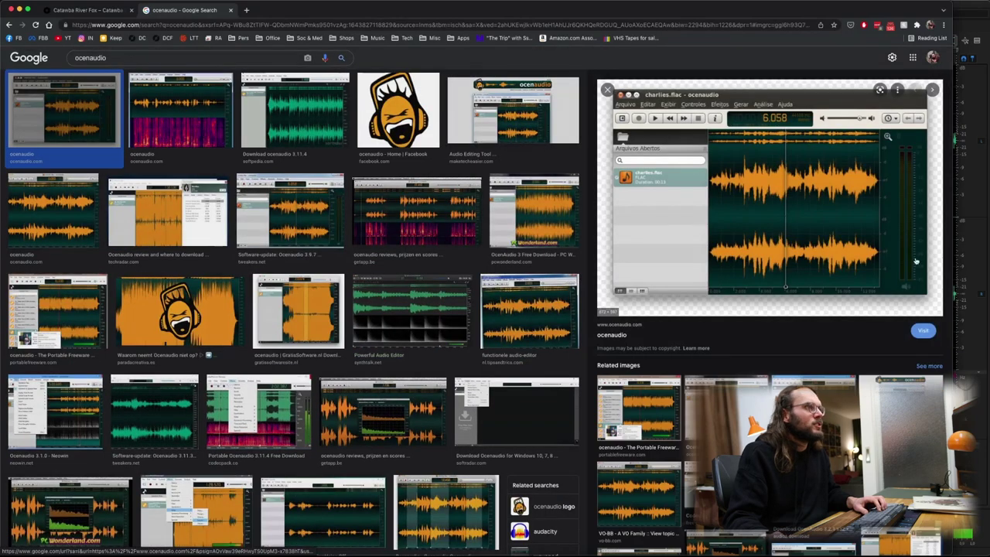
{"action": "left_click", "coordinate": [206, 111]}
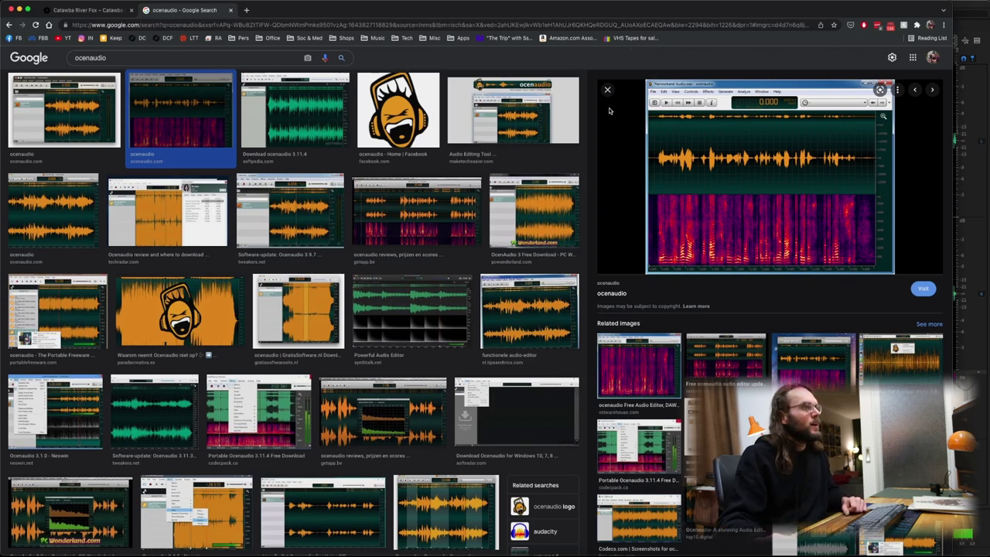
Search Google Images for 'audacity audio' and preview the Audacity screenshots
{"action": "key", "text": "super+l"}
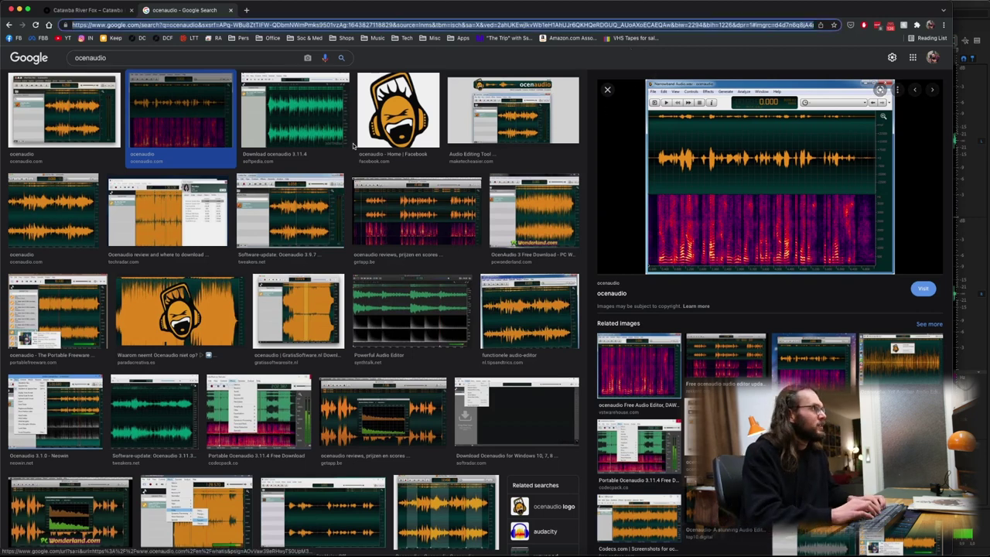
{"action": "type", "text": "audacity"}
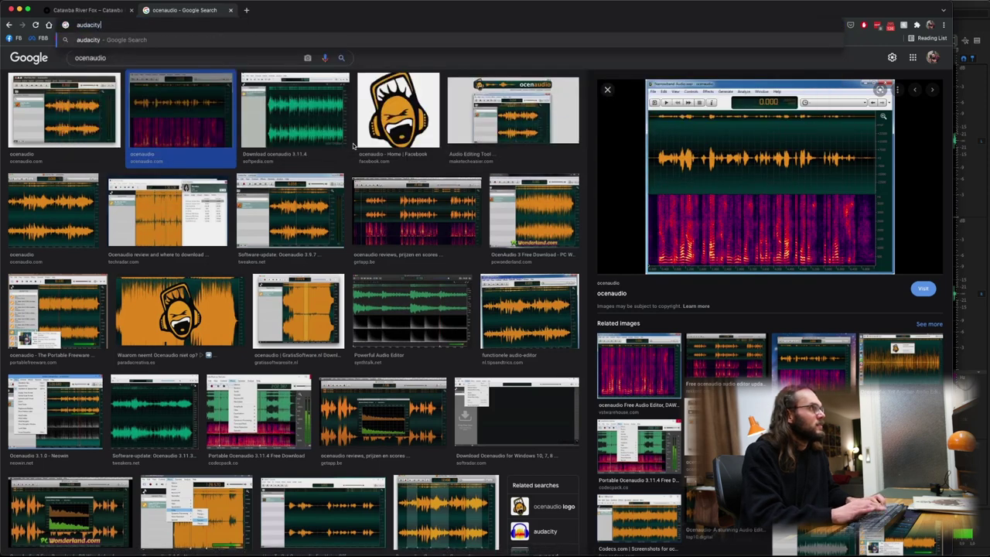
{"action": "type", "text": " audio"}
{"action": "key", "text": "Return"}
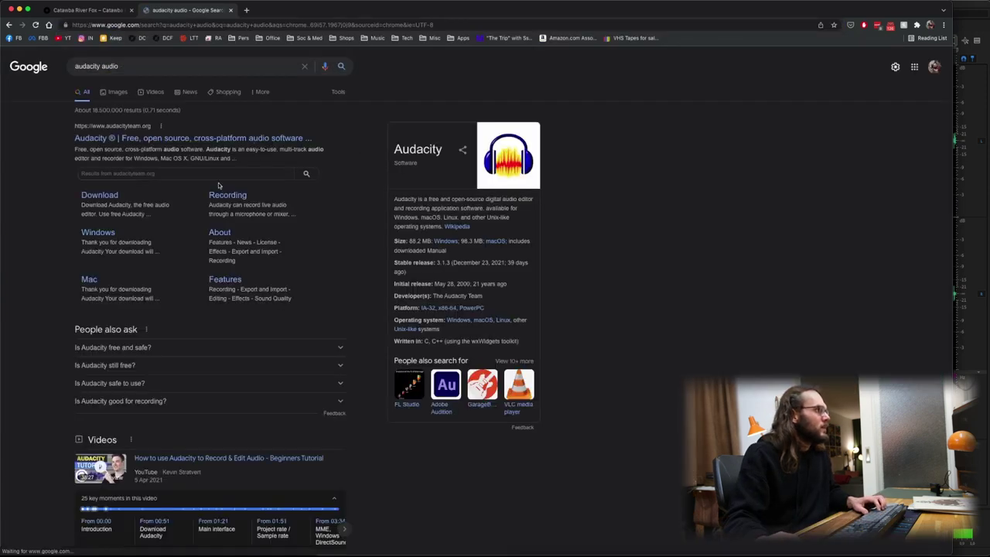
{"action": "left_click", "coordinate": [116, 92]}
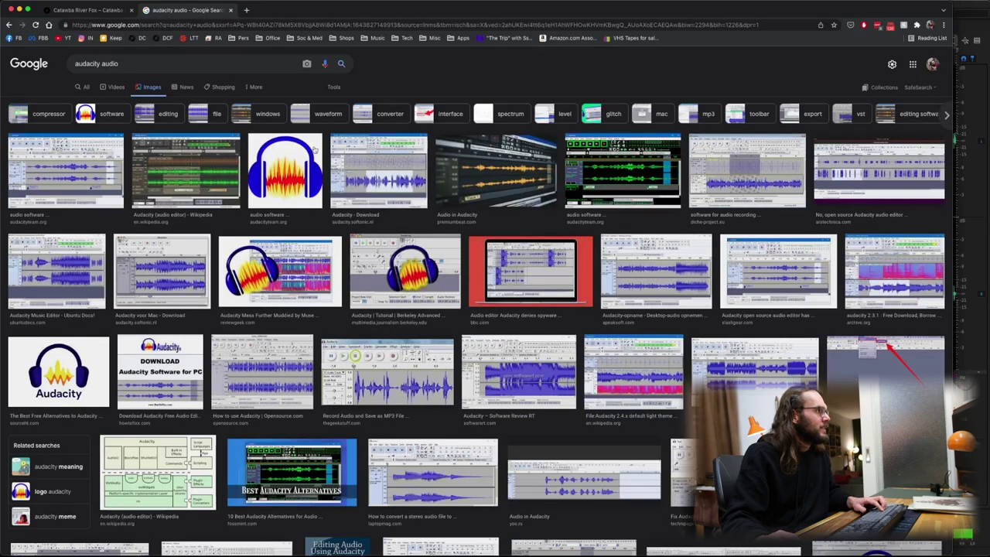
{"action": "left_click", "coordinate": [333, 154]}
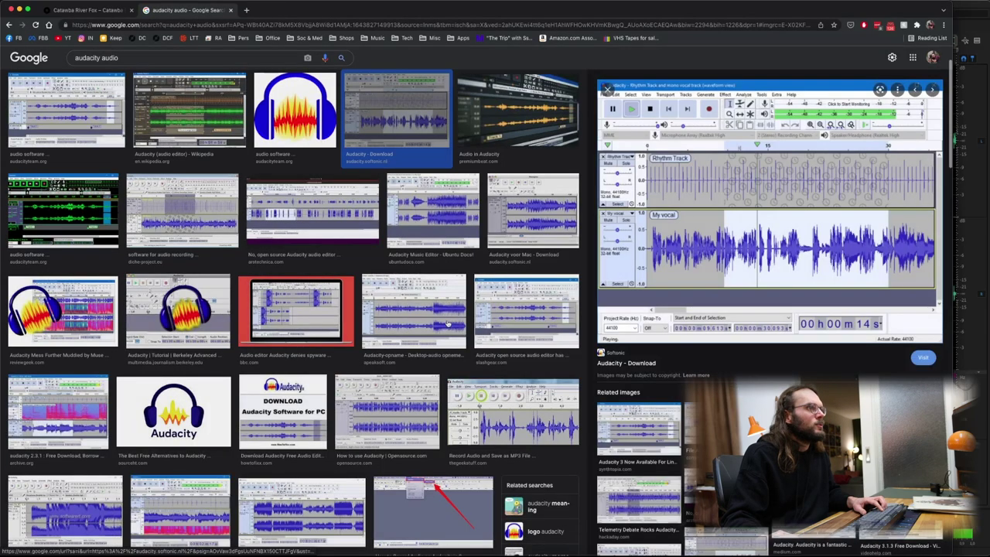
{"action": "left_click", "coordinate": [6, 136]}
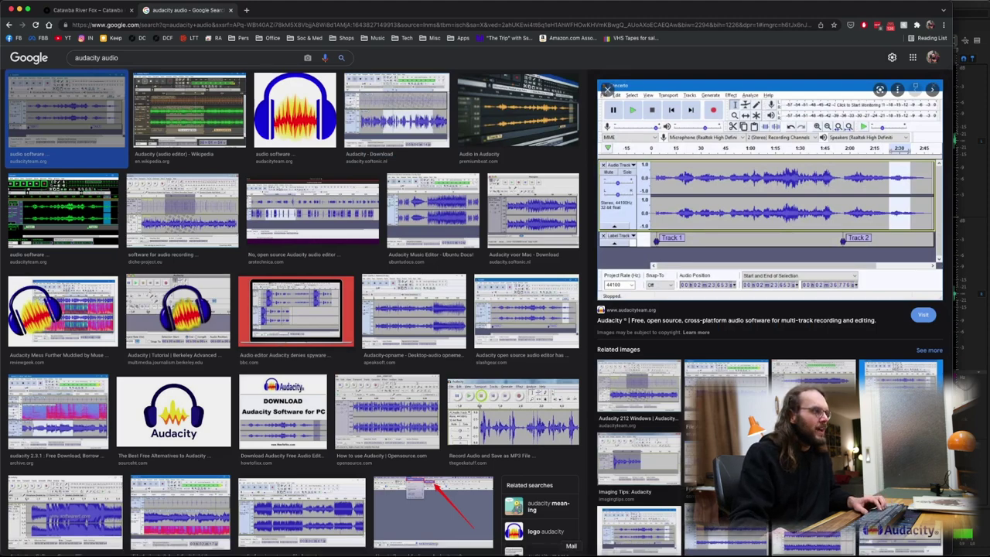
{"action": "left_click", "coordinate": [545, 550]}
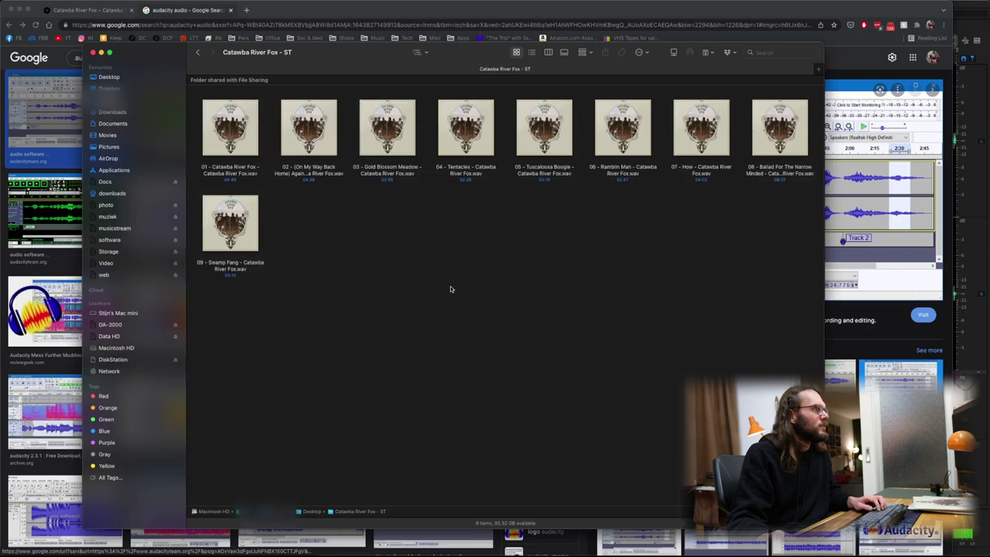
Go up to Desktop, then open the musicstream share and its Folk folder
{"action": "key", "text": "super+Up"}
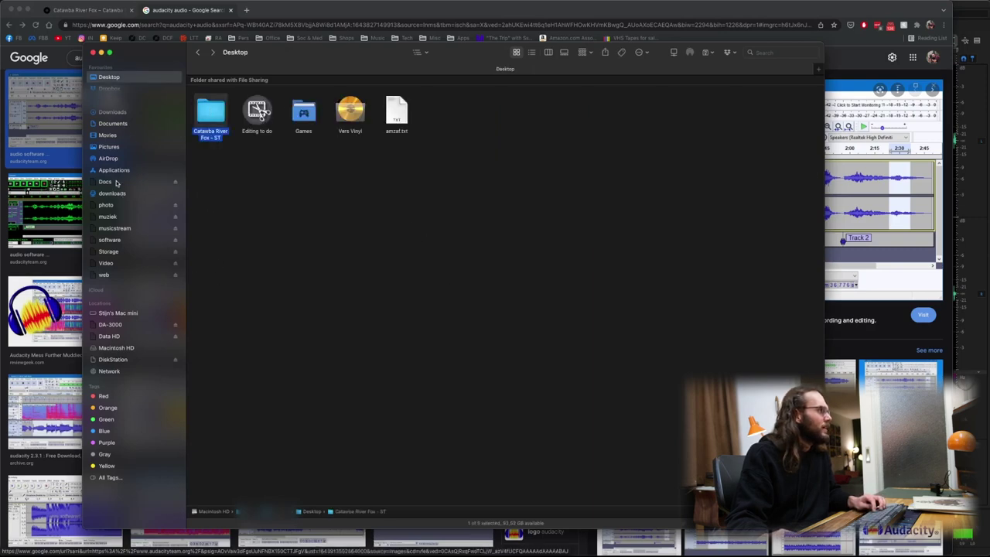
{"action": "left_click", "coordinate": [114, 229]}
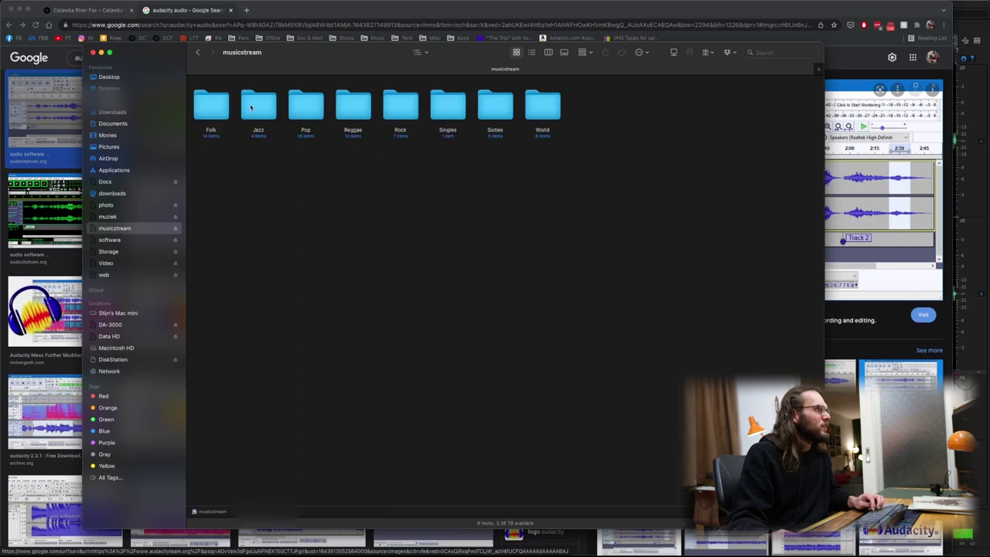
{"action": "key", "text": "Right"}
{"action": "key", "text": "super+Down"}
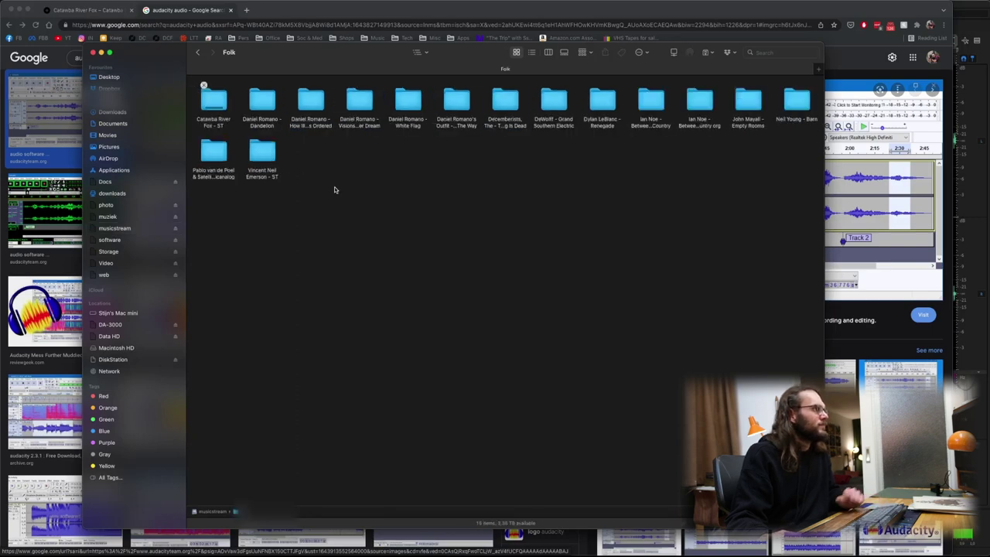